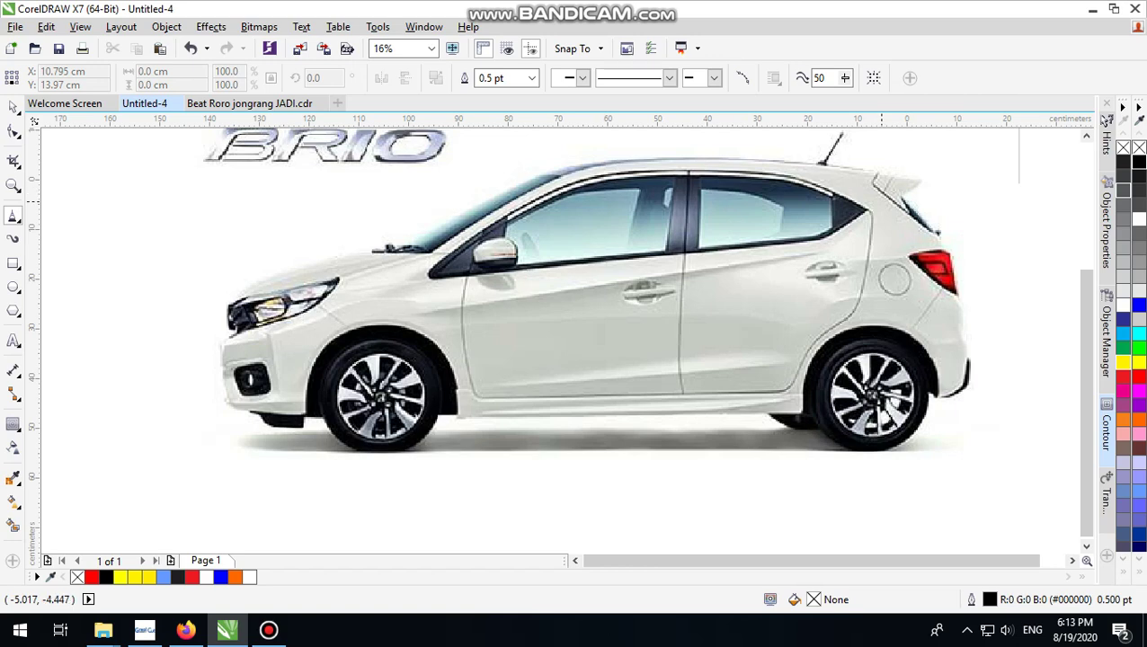
# Step: Draw a closed, tapering stripe outline about 89 × 23 cm from the rear pillar along both doors to the front door
pyautogui.click(889, 200)
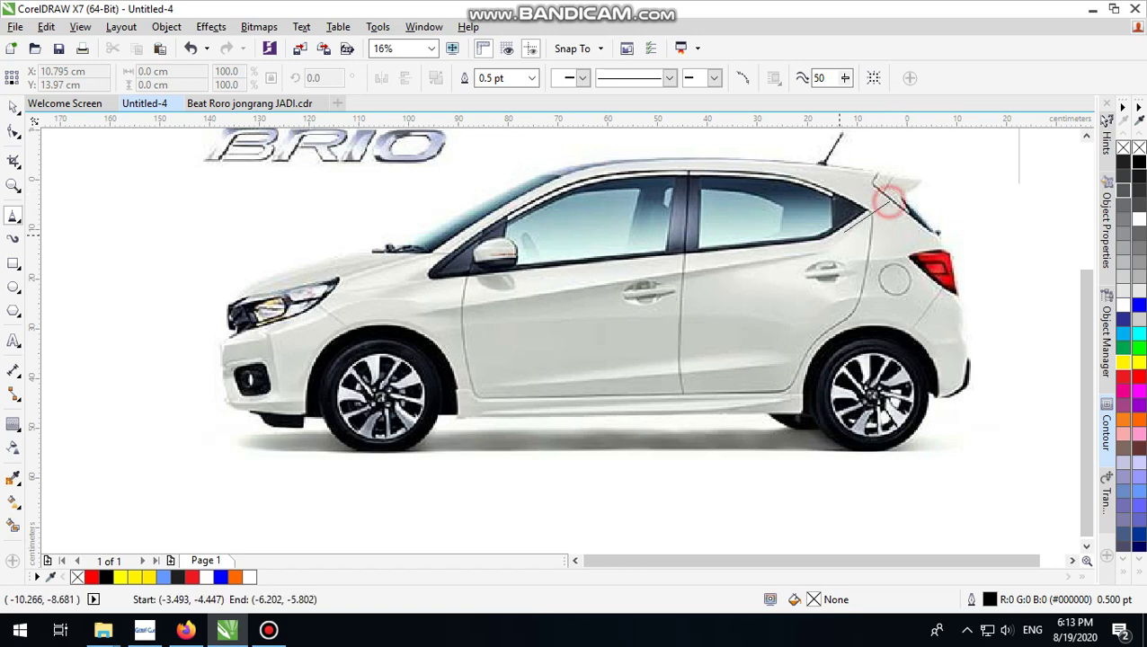
pyautogui.click(815, 258)
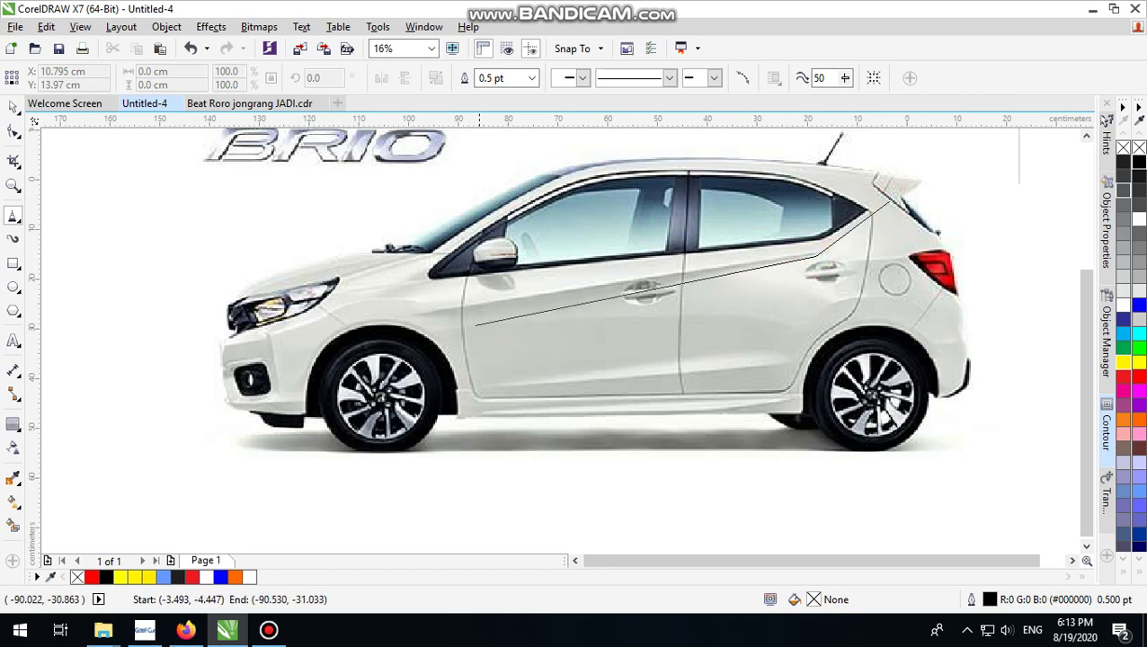
pyautogui.click(479, 317)
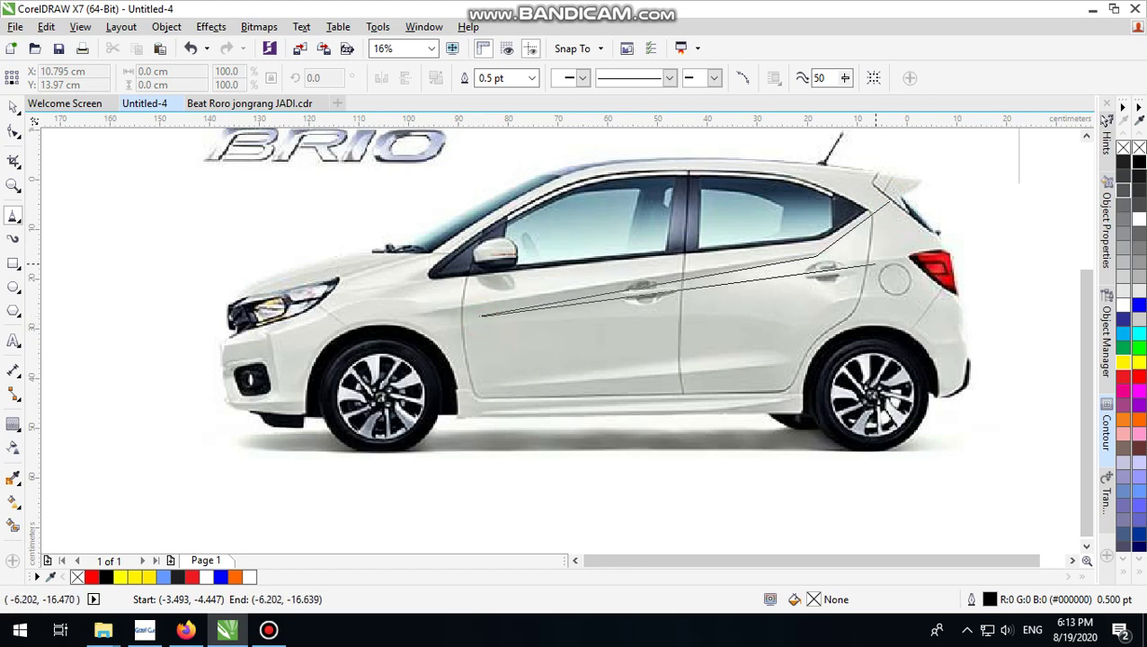
pyautogui.click(882, 263)
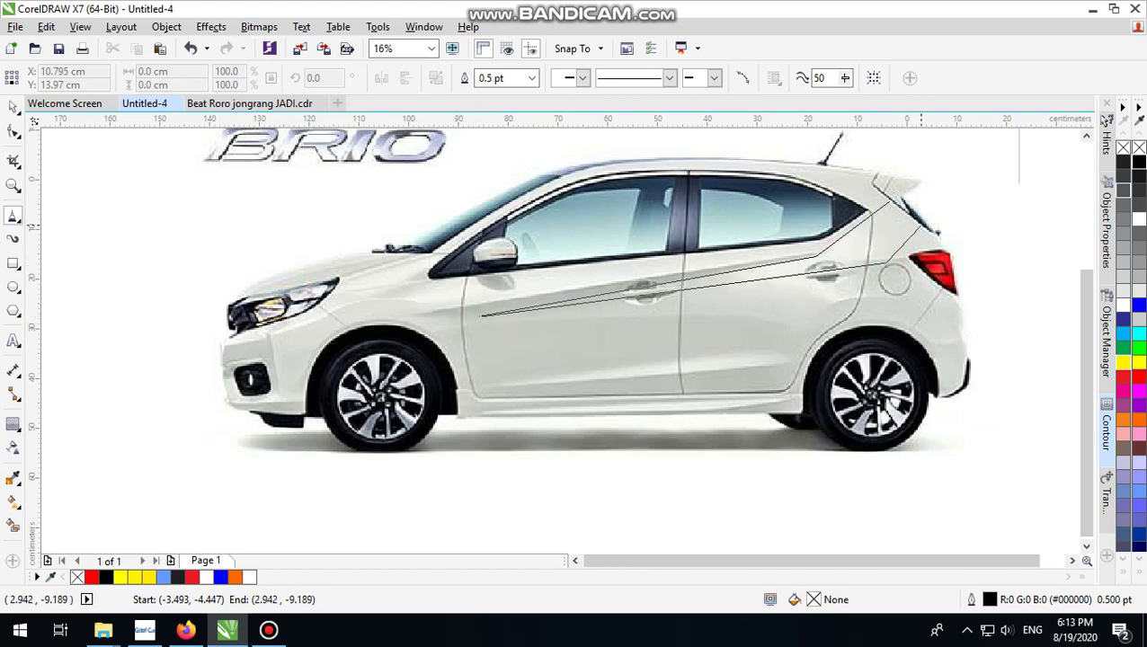
pyautogui.click(888, 200)
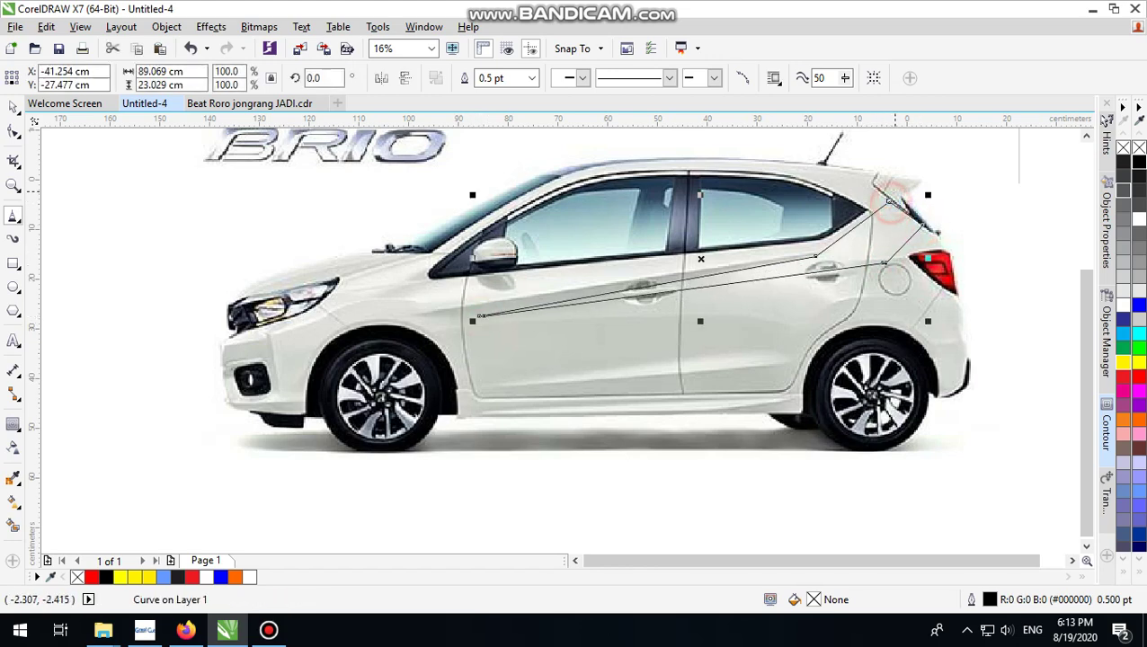
# Step: Fill the upper side stripe with red (#FF0000) and remove its outline
pyautogui.click(12, 107)
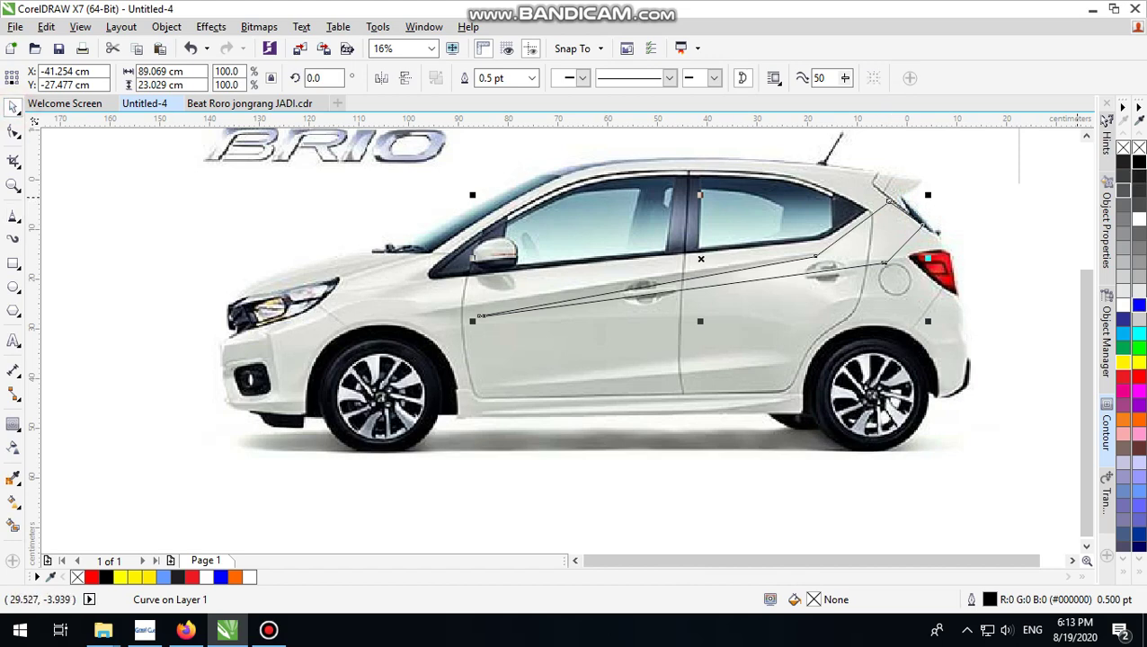
pyautogui.click(1138, 388)
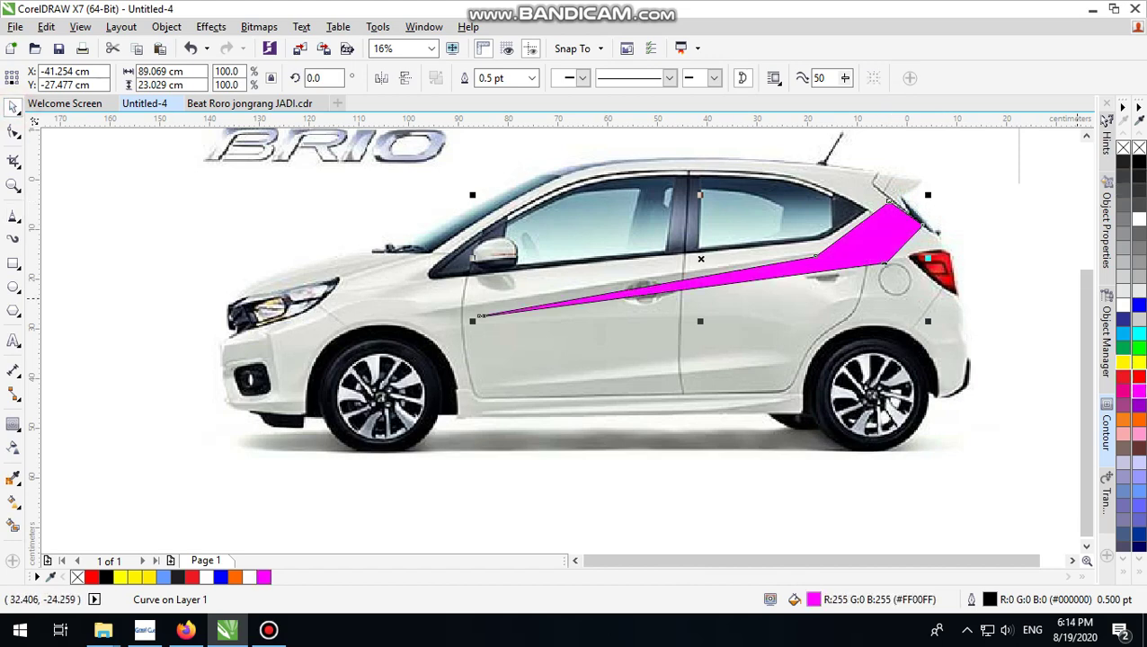
pyautogui.click(1139, 377)
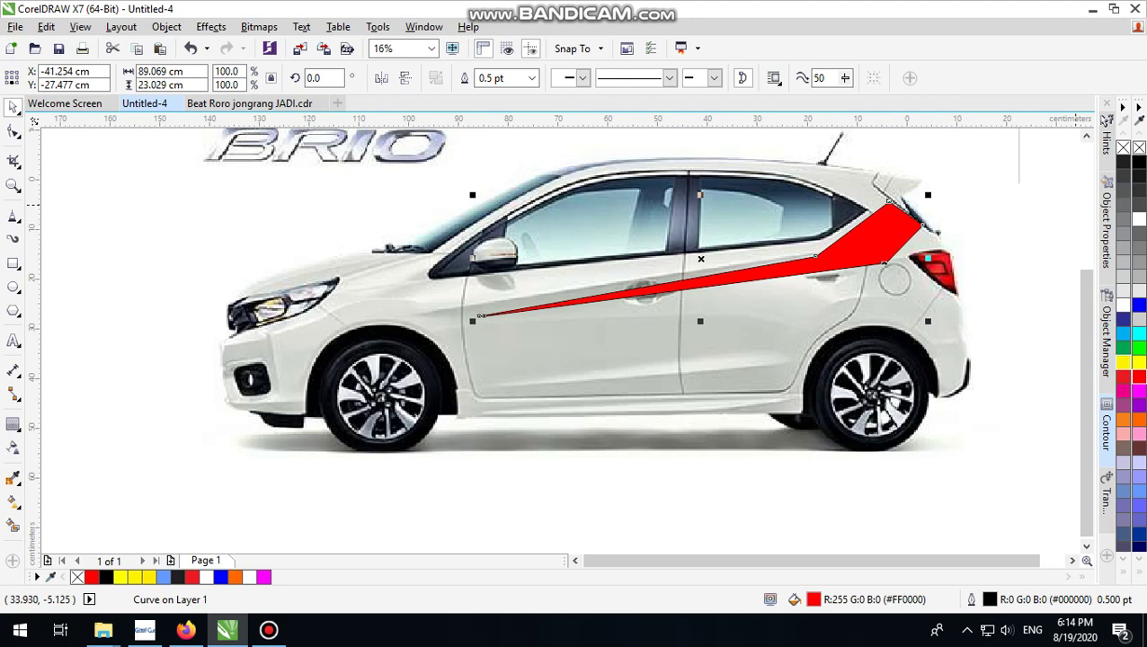
pyautogui.rightClick(1137, 148)
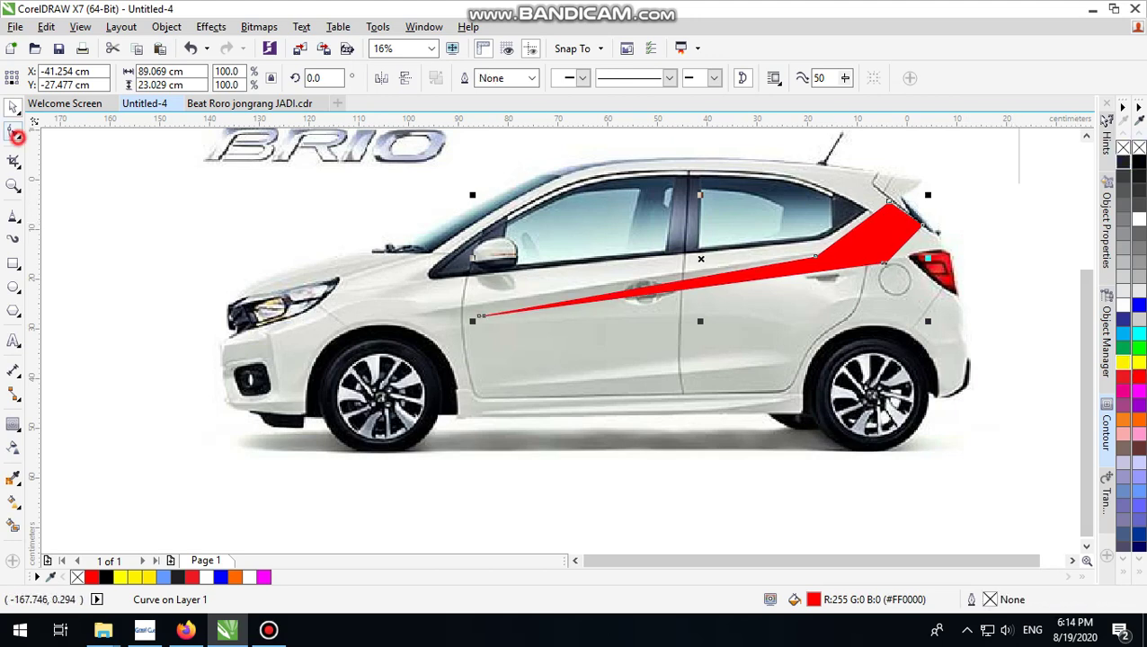
# Step: Fine-tune the red stripe's lower rear corner node above the fuel flap, and deselect the stripe
pyautogui.click(13, 132)
pyautogui.scroll(2, 916, 255)
pyautogui.doubleClick(789, 290)
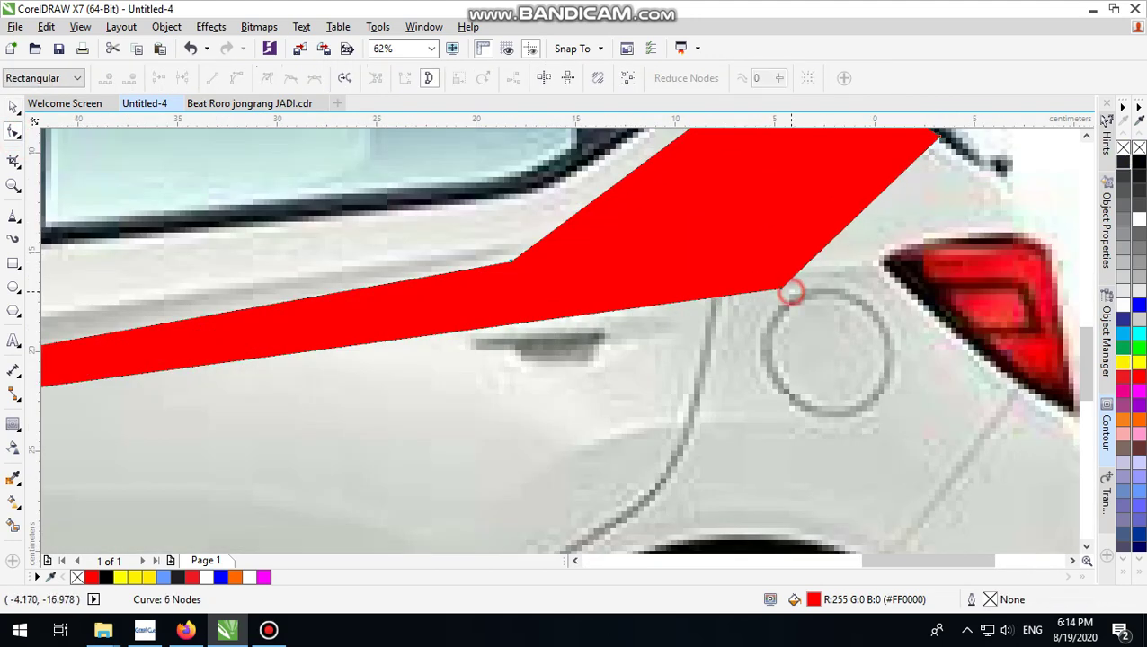
pyautogui.scroll(-5, 789, 289)
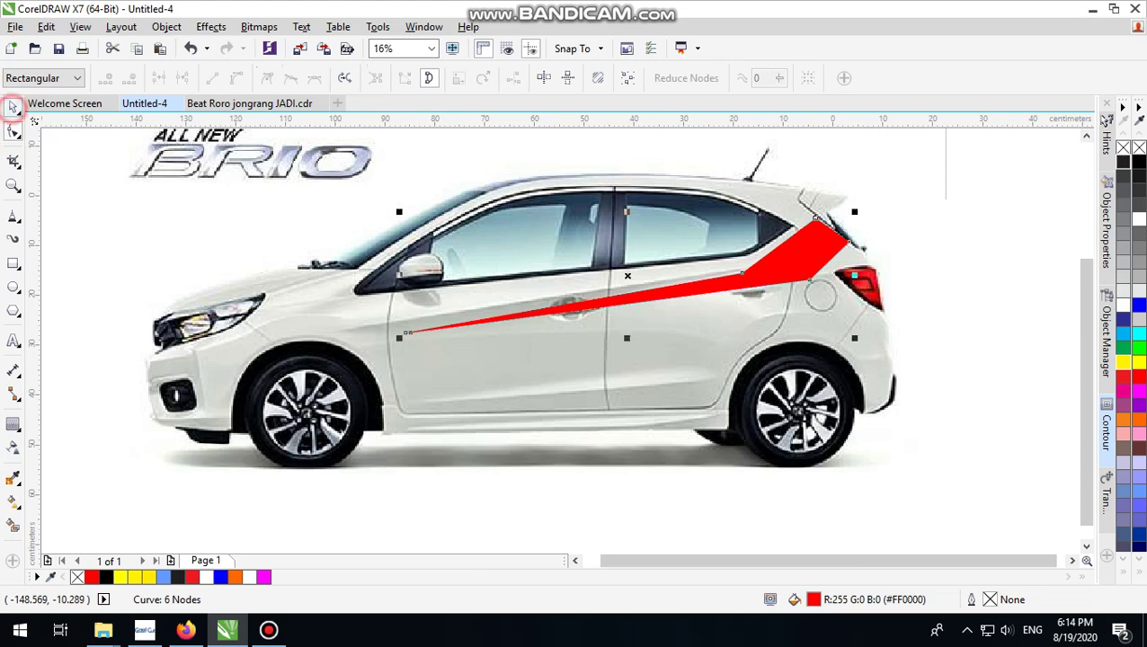
pyautogui.click(14, 106)
pyautogui.click(1019, 215)
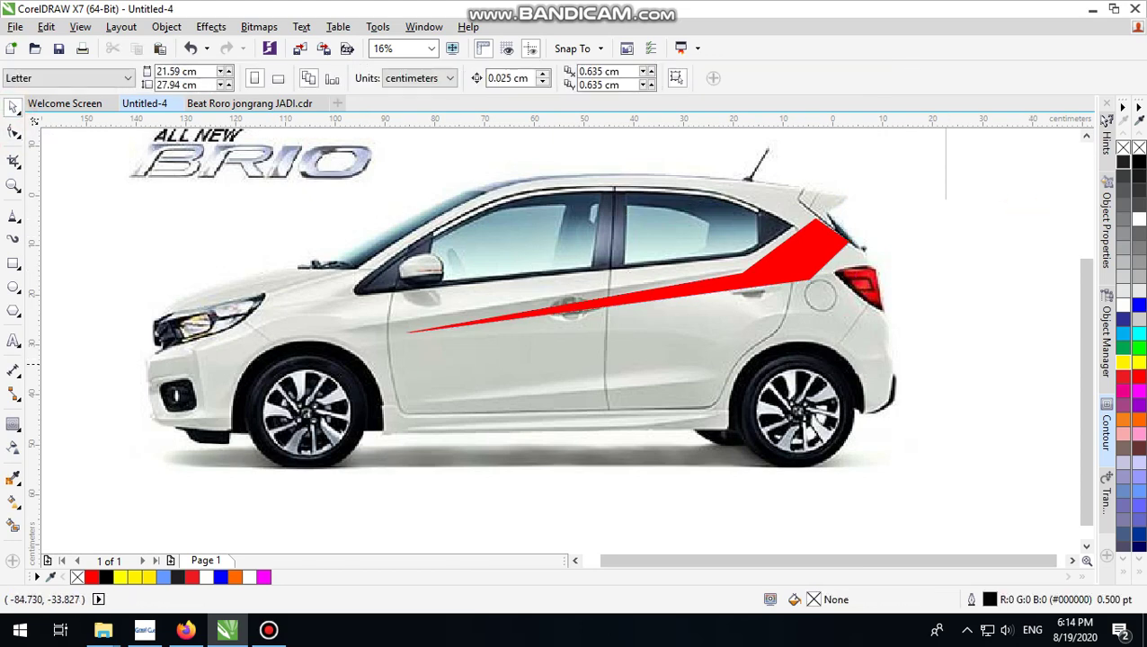
# Step: Draw a horizontal bar about 4.1 × 0.9 cm with fully rounded ends on the front fender and fill it black
pyautogui.scroll(2, 417, 338)
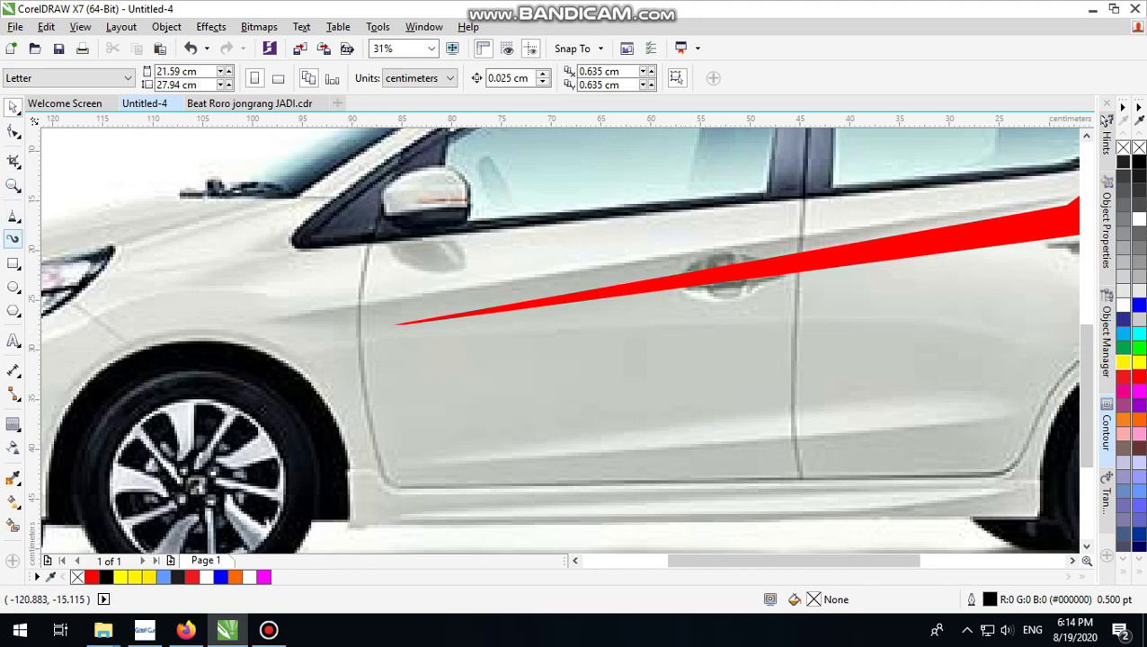
pyautogui.click(13, 263)
pyautogui.moveTo(309, 314)
pyautogui.mouseDown()
pyautogui.moveTo(350, 324)
pyautogui.moveTo(405, 293)
pyautogui.mouseUp()
pyautogui.click(14, 131)
pyautogui.scroll(3, 297, 331)
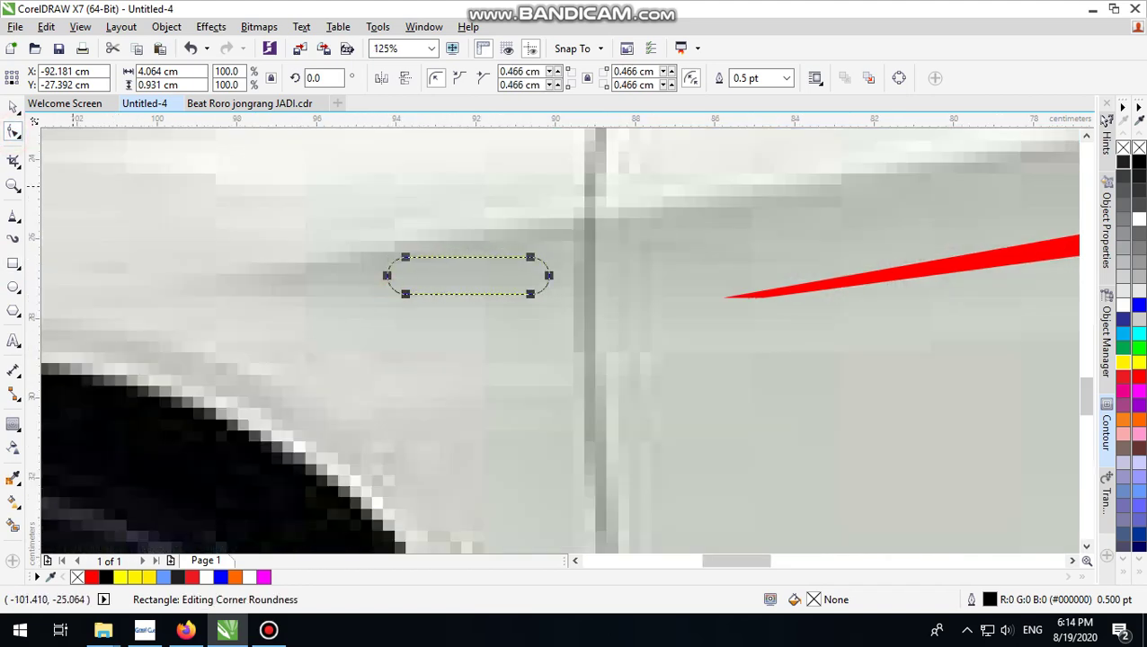
pyautogui.click(13, 107)
pyautogui.click(1136, 163)
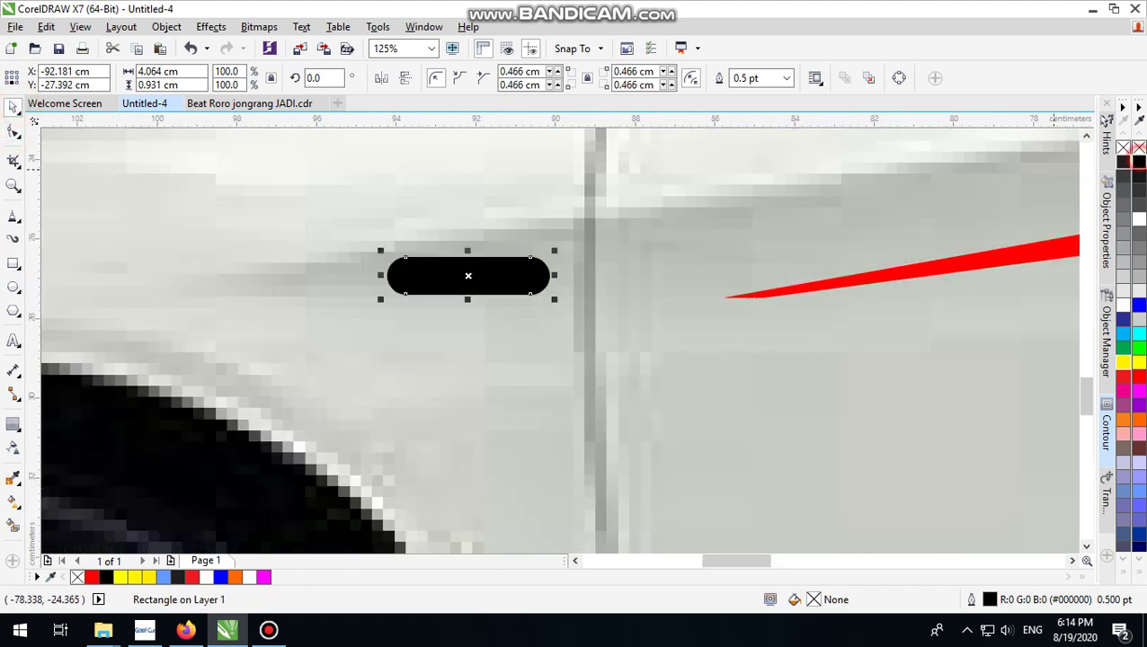
# Step: Duplicate the black bar directly above the first and lengthen the copy toward the headlight to about 6.2 cm
pyautogui.moveTo(468, 275); pyautogui.dragTo(484, 193)
pyautogui.rightClick(484, 192)
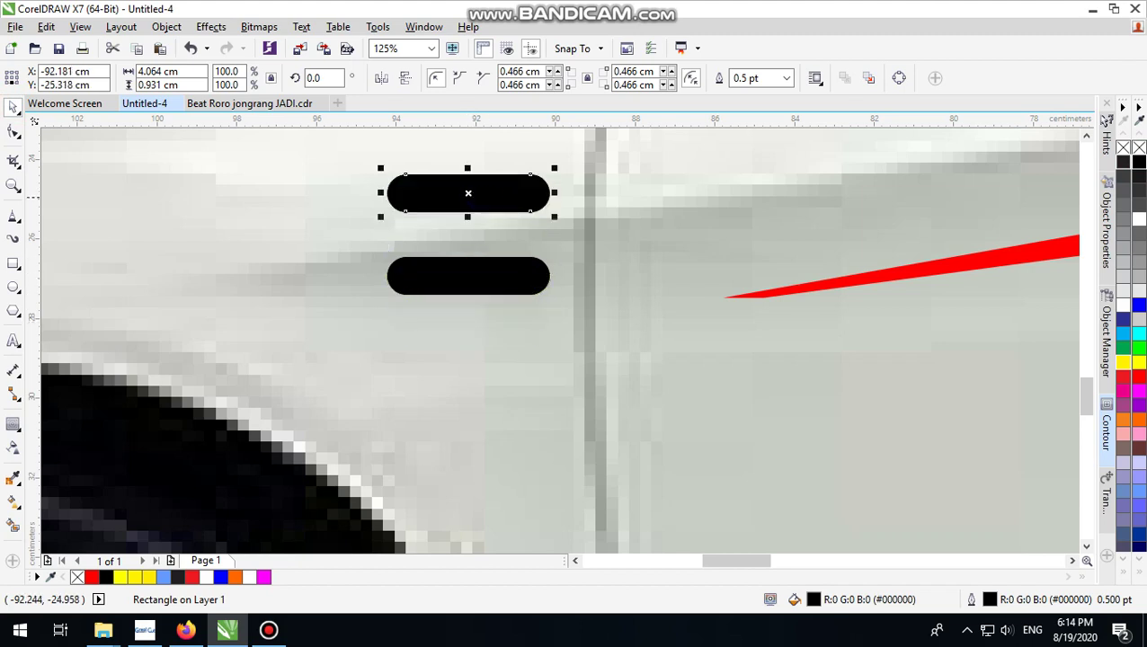
pyautogui.scroll(-2, 483, 259)
pyautogui.moveTo(429, 226); pyautogui.dragTo(386, 225)
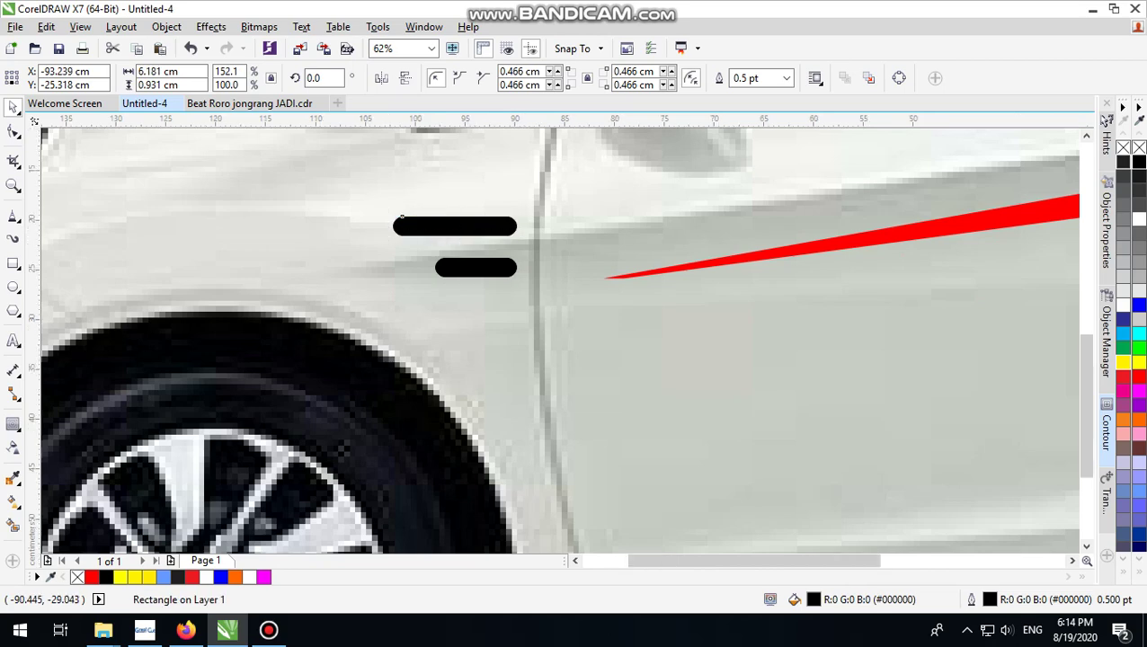
# Step: Move the short bar closer to the long one and place a copy of it below as a third bar
pyautogui.scroll(-4, 513, 289)
pyautogui.scroll(4, 512, 288)
pyautogui.click(513, 344)
pyautogui.moveTo(513, 344); pyautogui.dragTo(513, 332)
pyautogui.moveTo(513, 331); pyautogui.dragTo(513, 357)
pyautogui.scroll(-2, 514, 355)
pyautogui.scroll(-1, 514, 354)
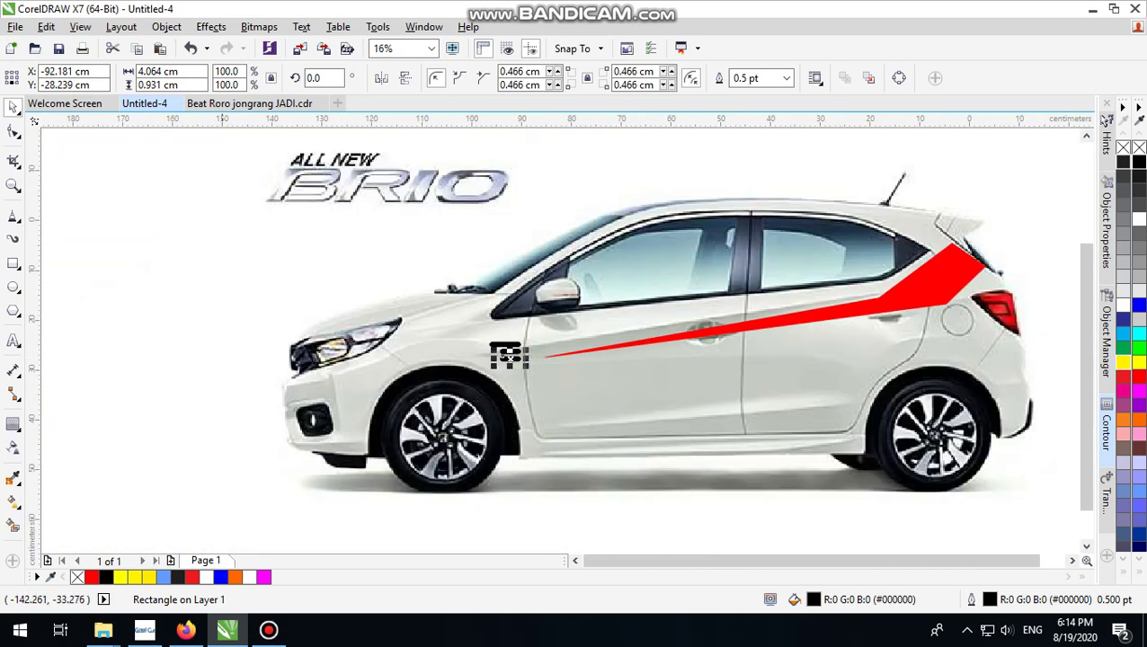
# Step: Remove the outlines of the three fender bars and group them
pyautogui.click(218, 367)
pyautogui.moveTo(112, 328); pyautogui.dragTo(568, 425)
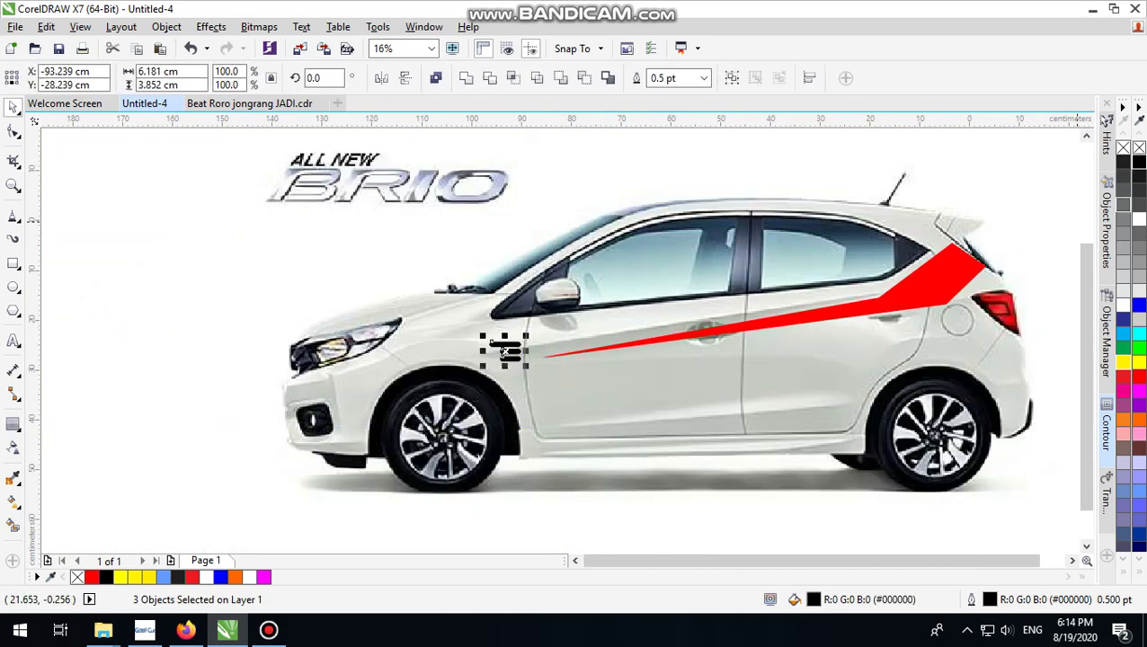
pyautogui.rightClick(1124, 146)
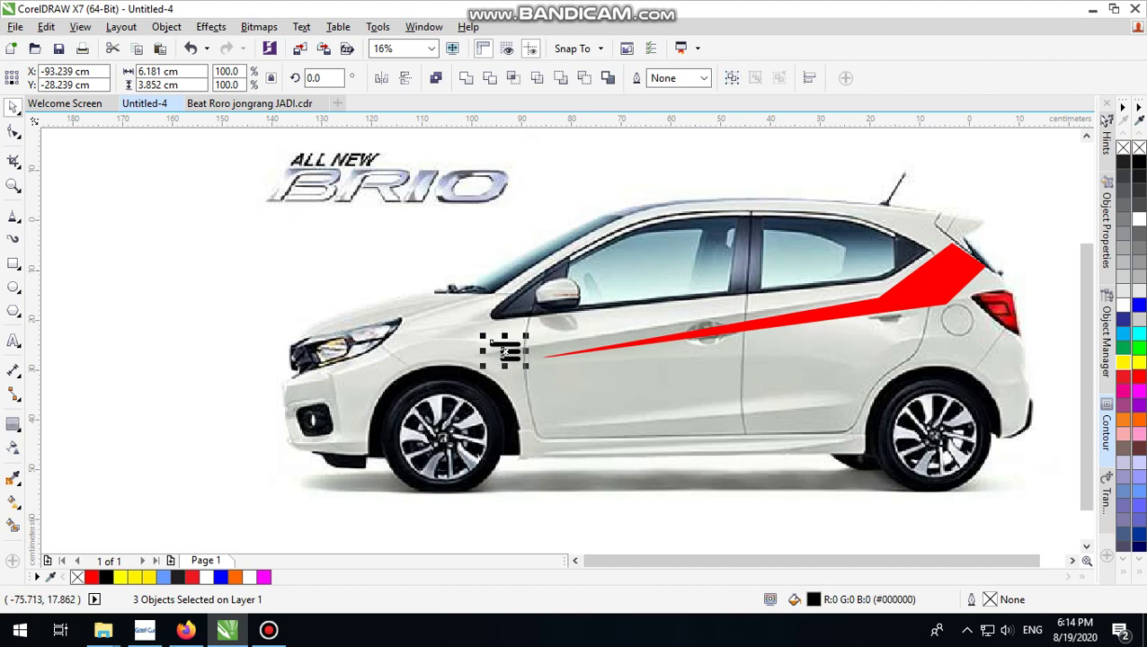
pyautogui.click(733, 77)
pyautogui.click(471, 525)
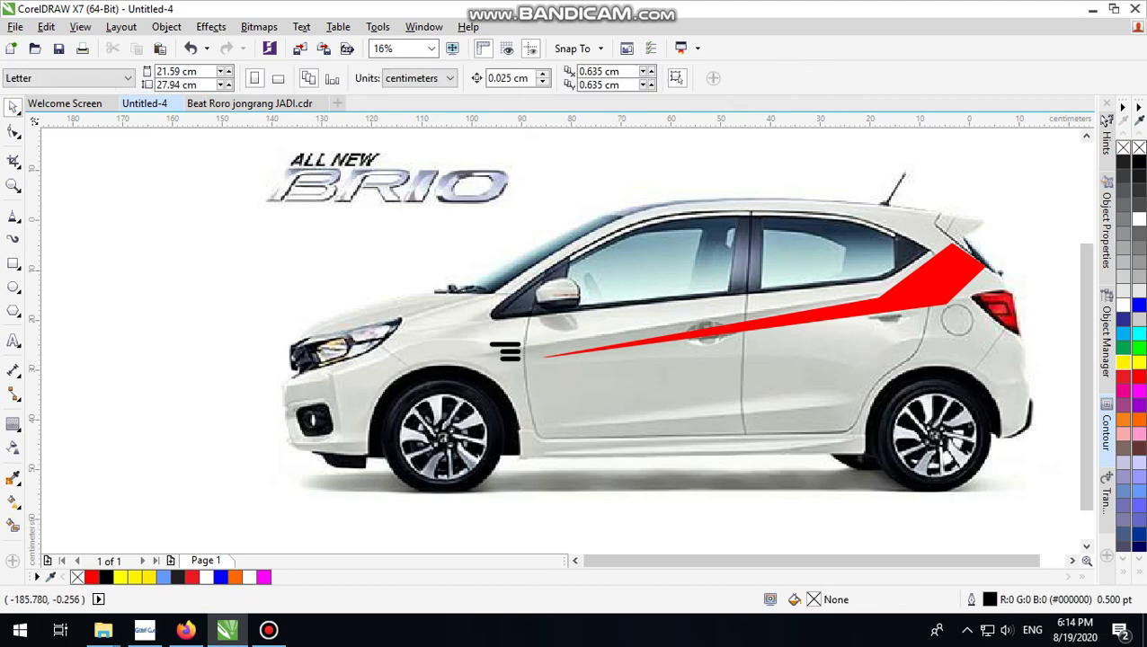
# Step: Draw a closed, arrow-like angular outline about 86 × 25 cm across the lower doors and sill, reaching up to the tail light
pyautogui.click(14, 216)
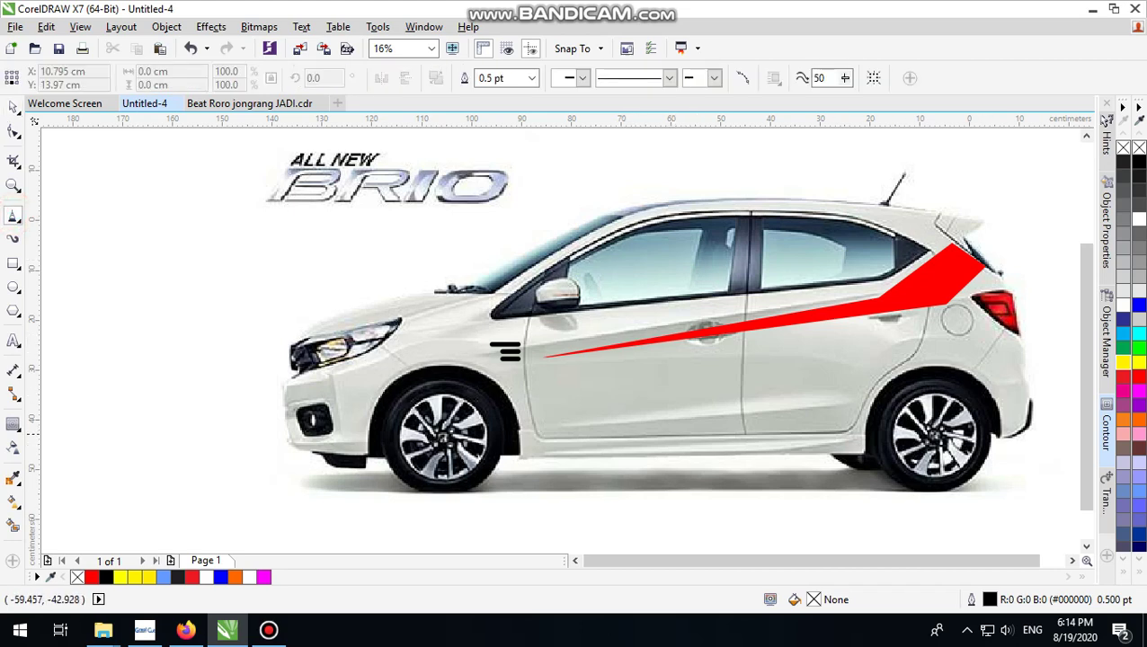
pyautogui.click(672, 433)
pyautogui.click(577, 418)
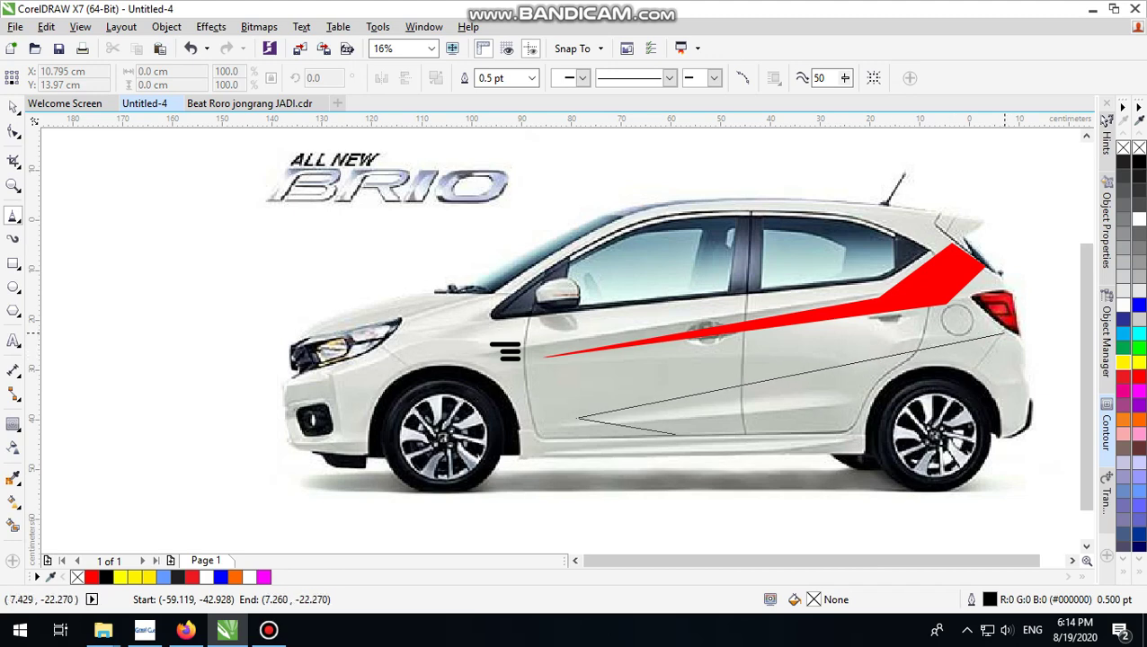
pyautogui.doubleClick(1004, 332)
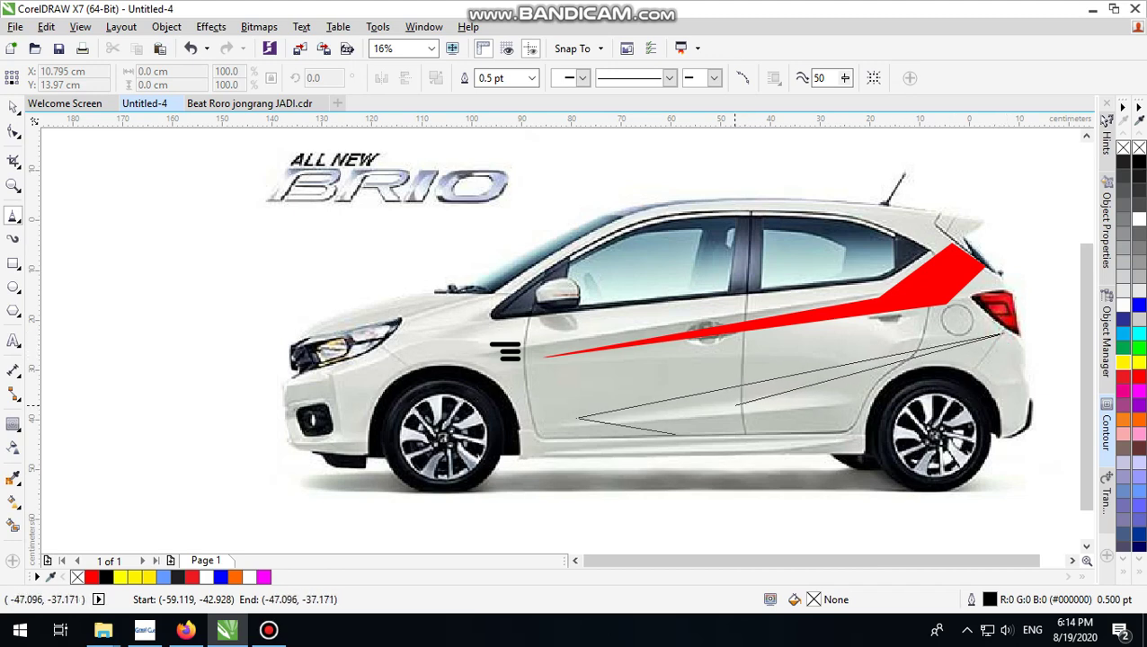
pyautogui.doubleClick(737, 404)
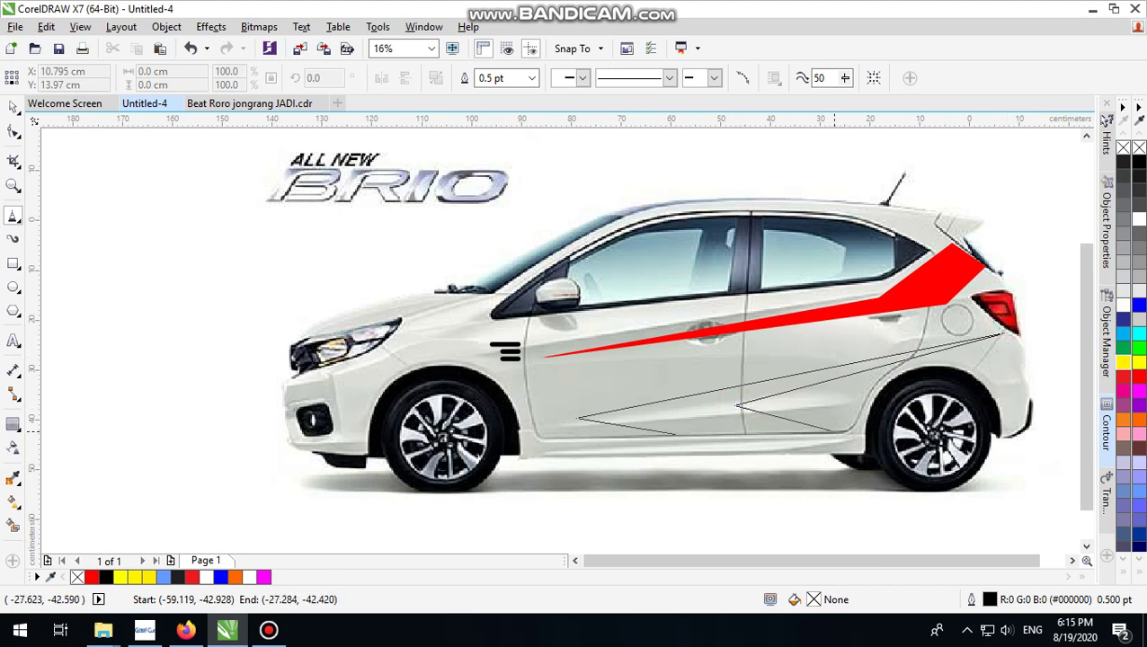
pyautogui.doubleClick(861, 452)
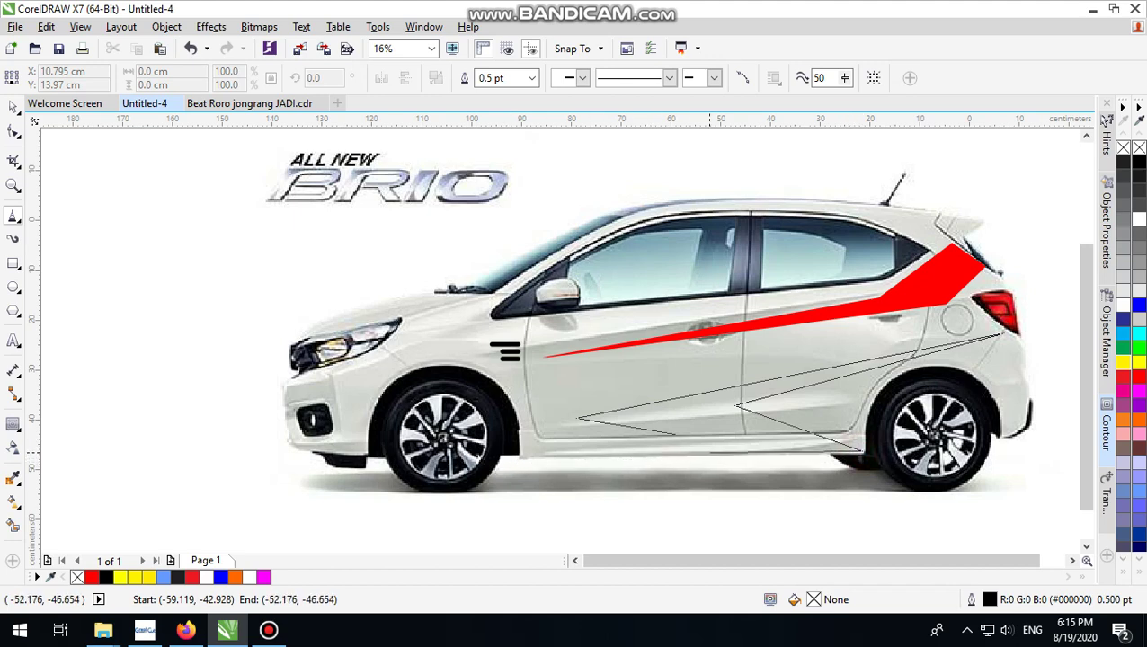
pyautogui.click(675, 434)
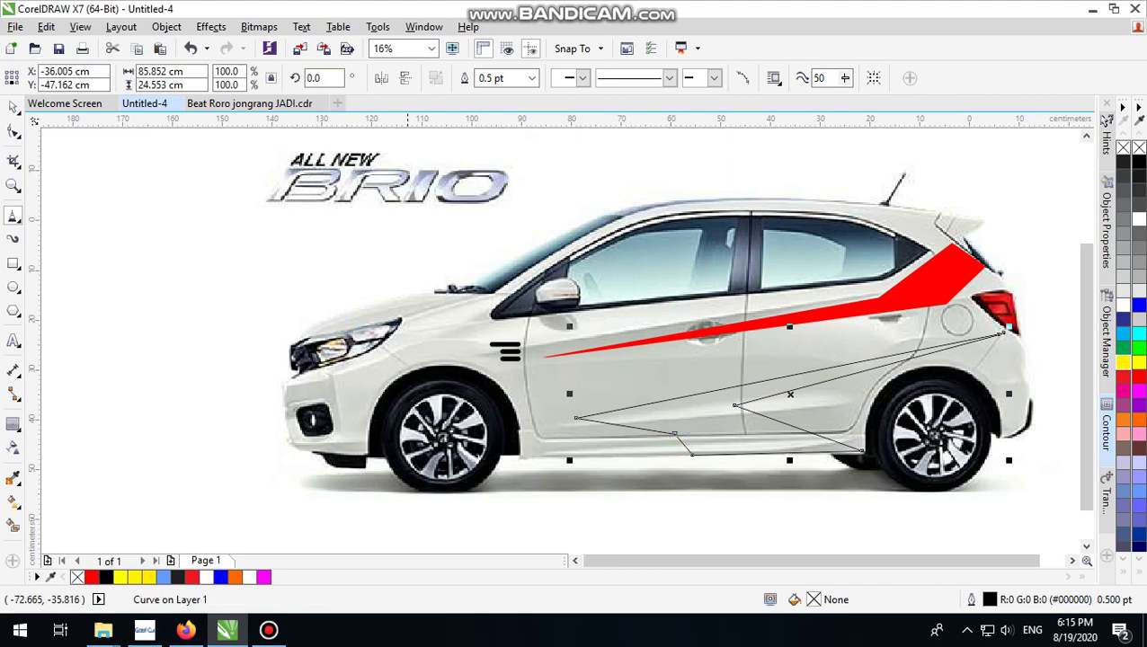
# Step: Fill the angular shape on the lower doors with black
pyautogui.click(13, 103)
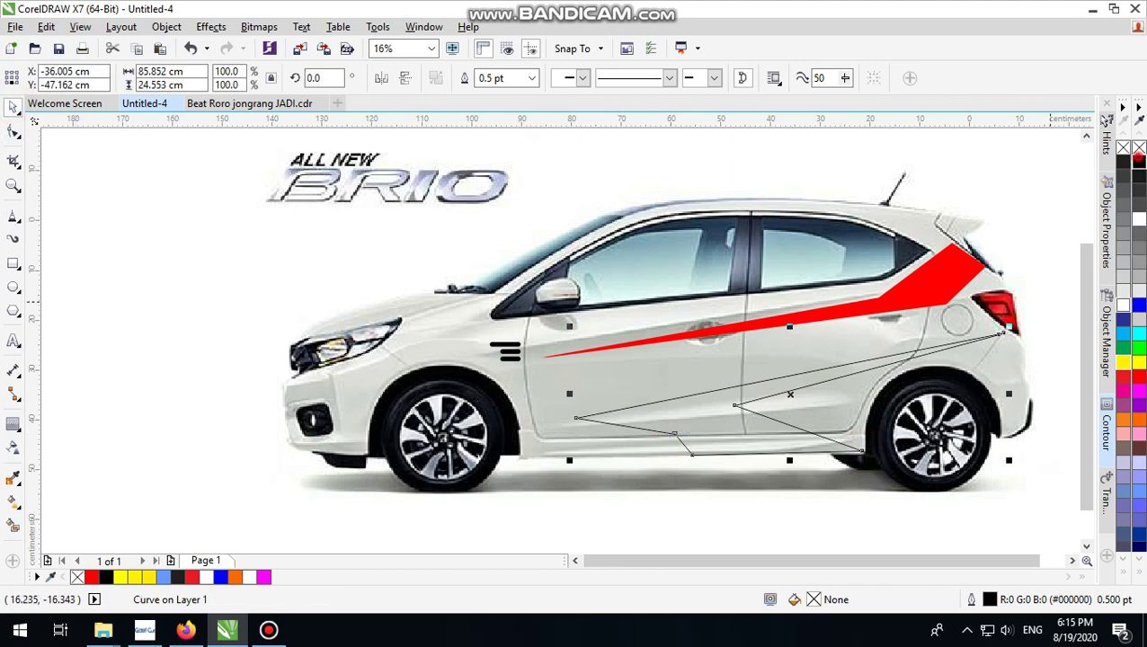
pyautogui.click(1138, 162)
pyautogui.scroll(-1, 746, 432)
pyautogui.scroll(2, 746, 431)
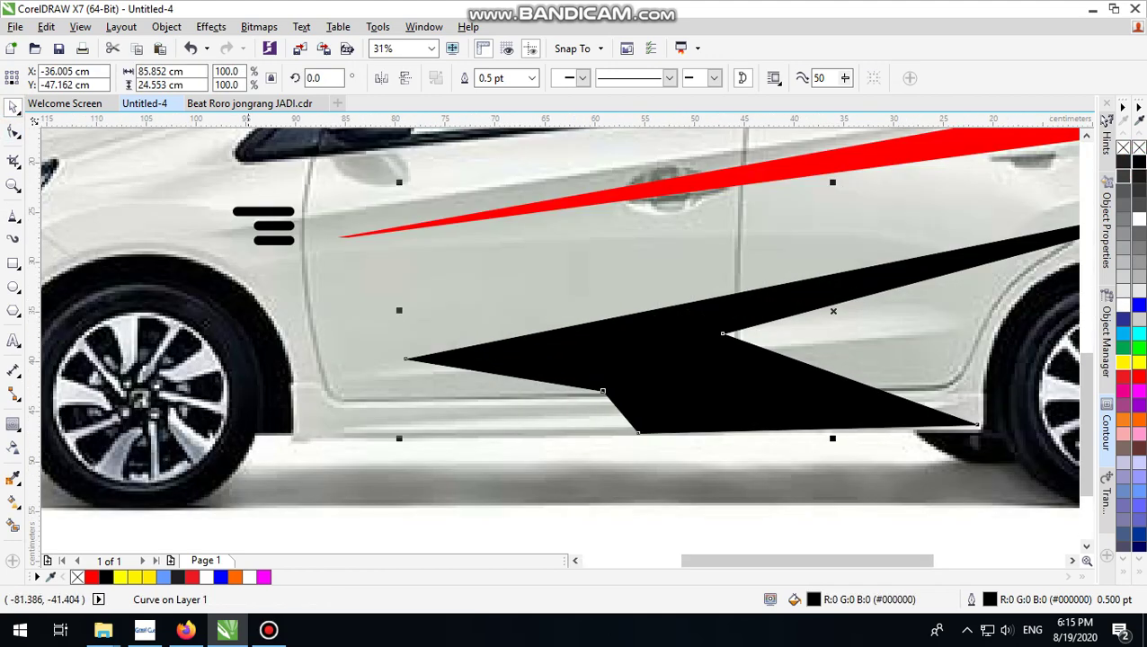
# Step: Delete the extra node on the black shape's lower front edge, move its inner notch node forward, and deselect it
pyautogui.click(13, 132)
pyautogui.click(602, 391)
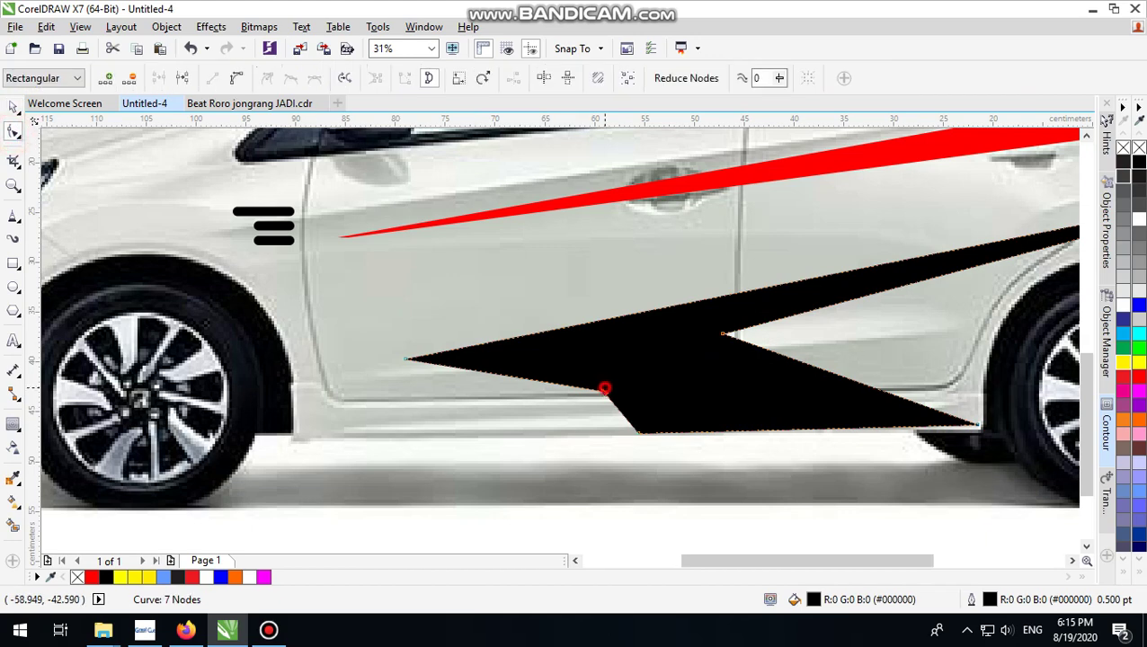
pyautogui.press('Delete')
pyautogui.scroll(-1, 639, 396)
pyautogui.scroll(1, 640, 396)
pyautogui.moveTo(639, 396); pyautogui.dragTo(597, 414)
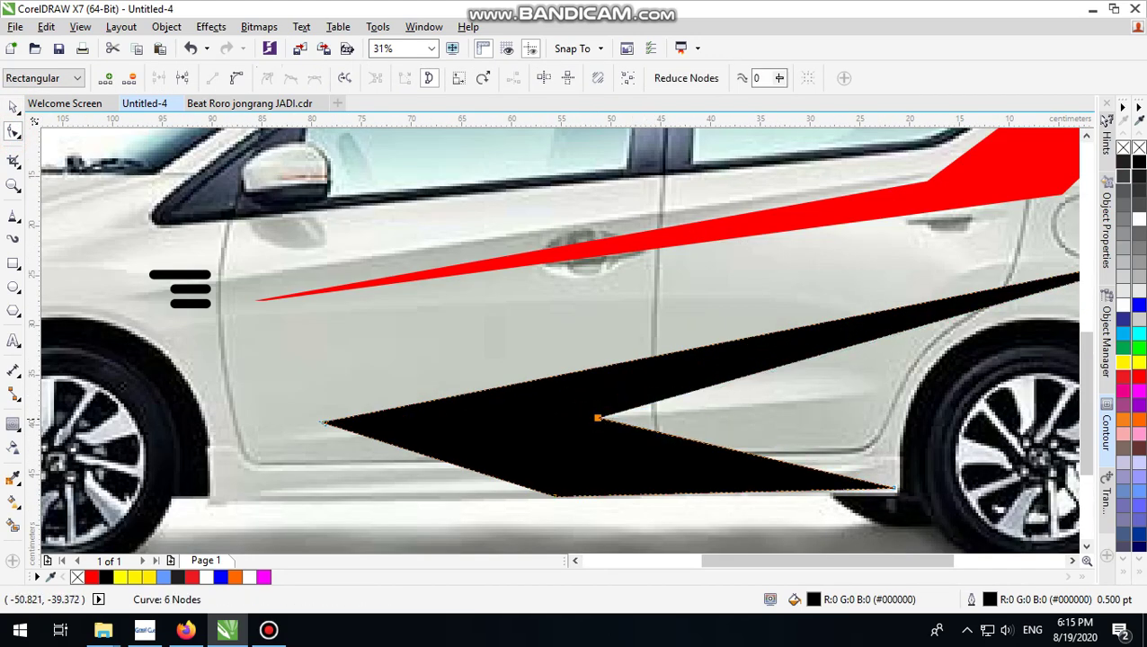
pyautogui.scroll(-1, 645, 419)
pyautogui.scroll(1, 506, 420)
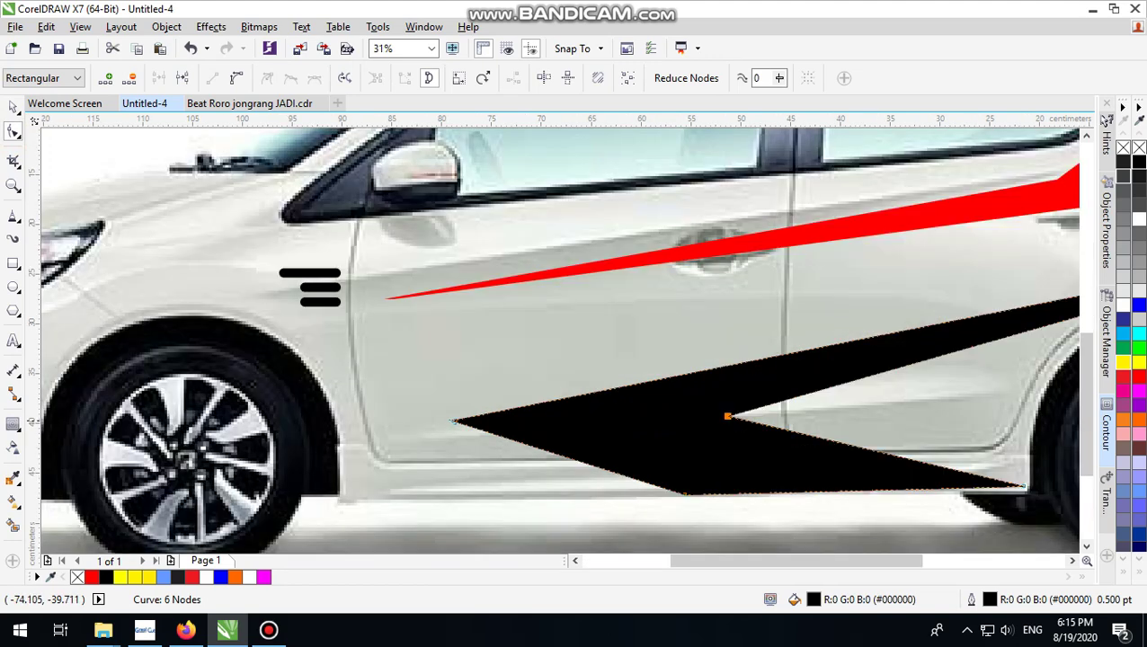
pyautogui.click(455, 419)
pyautogui.scroll(-2, 555, 432)
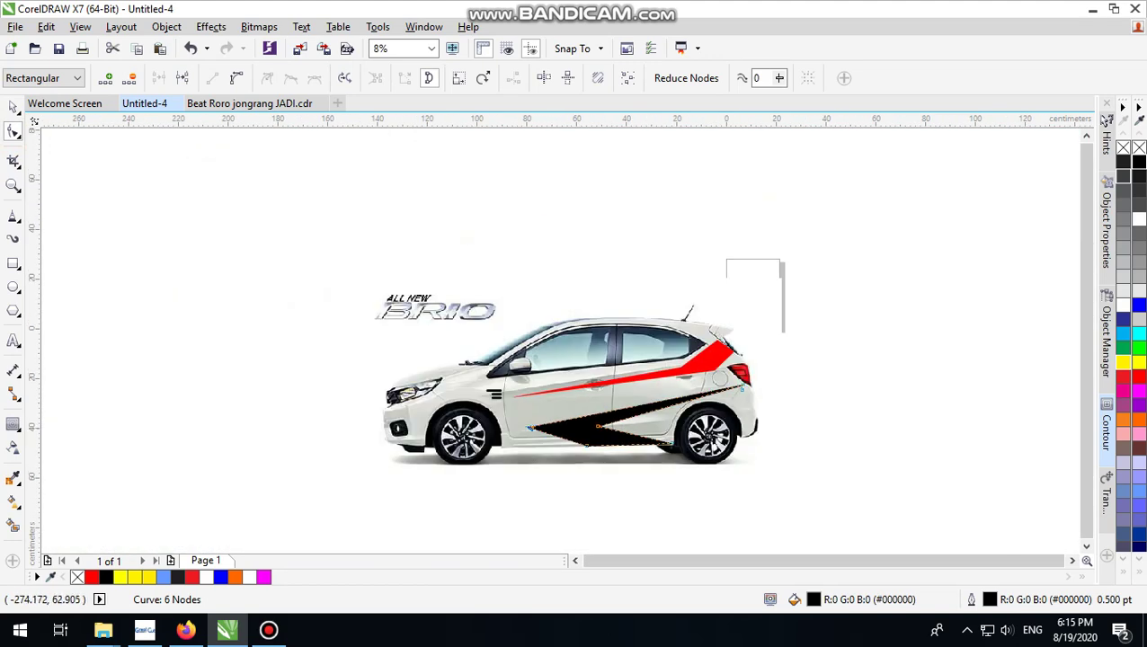
pyautogui.click(12, 106)
pyautogui.click(898, 248)
pyautogui.scroll(1, 652, 418)
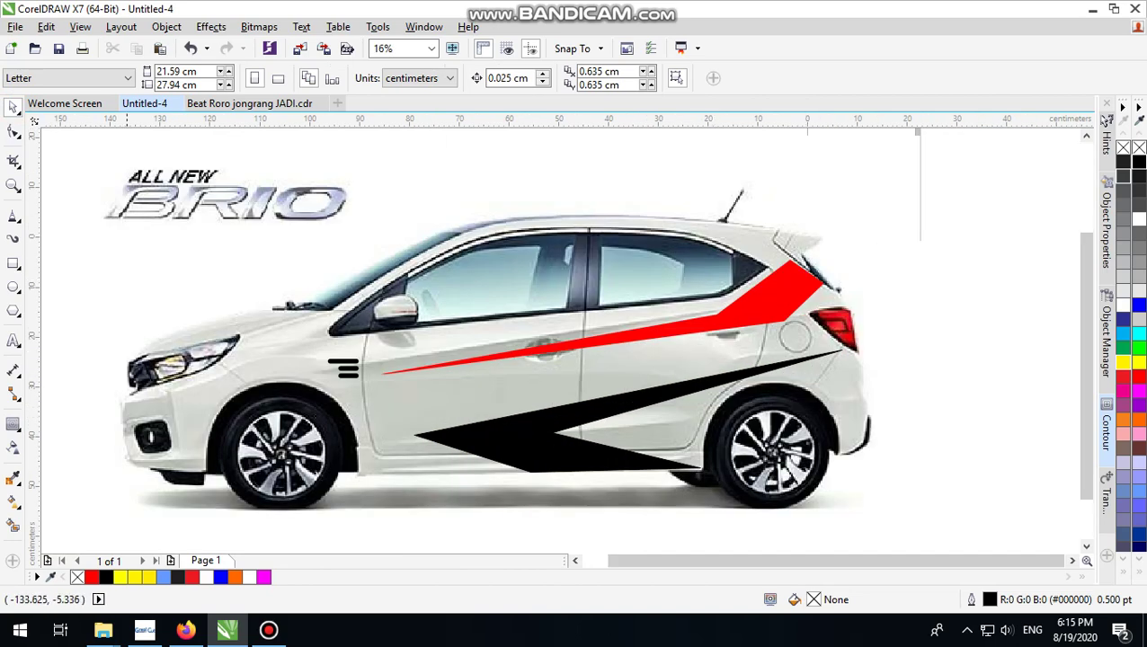
# Step: Draw a closed angular outline about 38 × 11 cm on the front fender, following the wheel arch and reaching onto the front door
pyautogui.click(13, 215)
pyautogui.scroll(1, 264, 385)
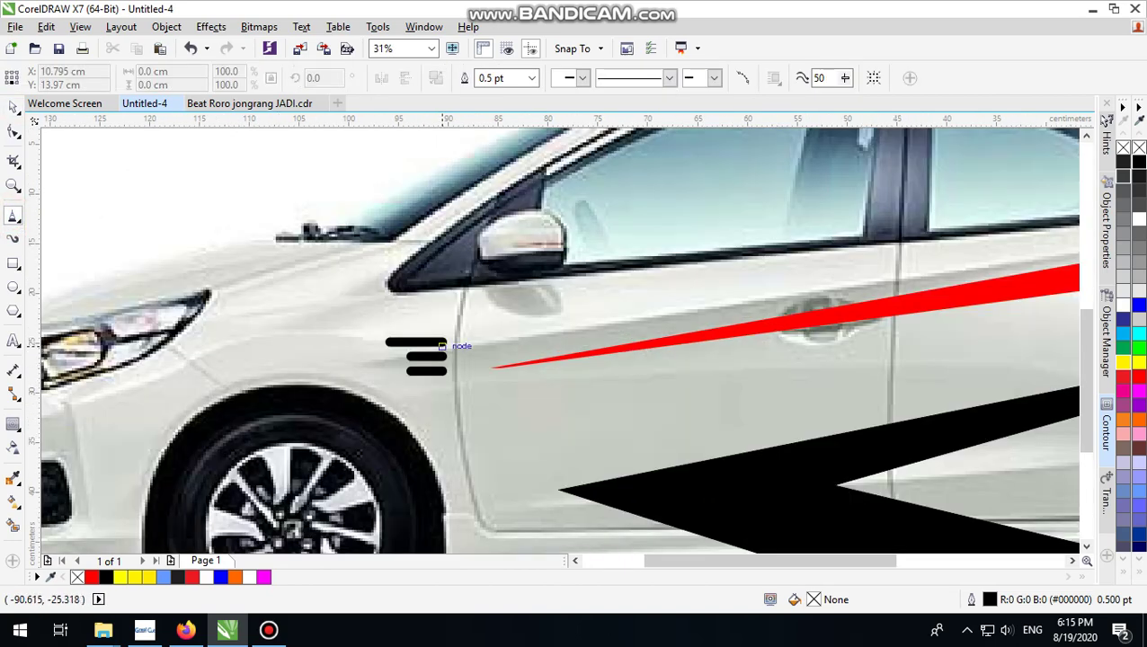
pyautogui.click(208, 402)
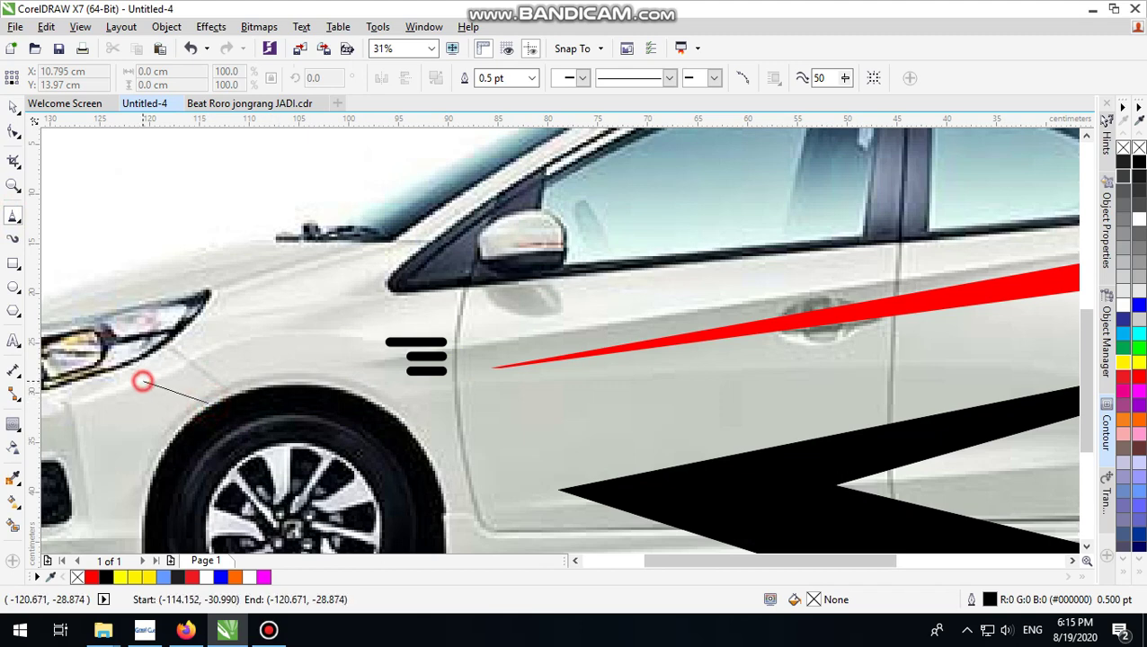
pyautogui.click(144, 381)
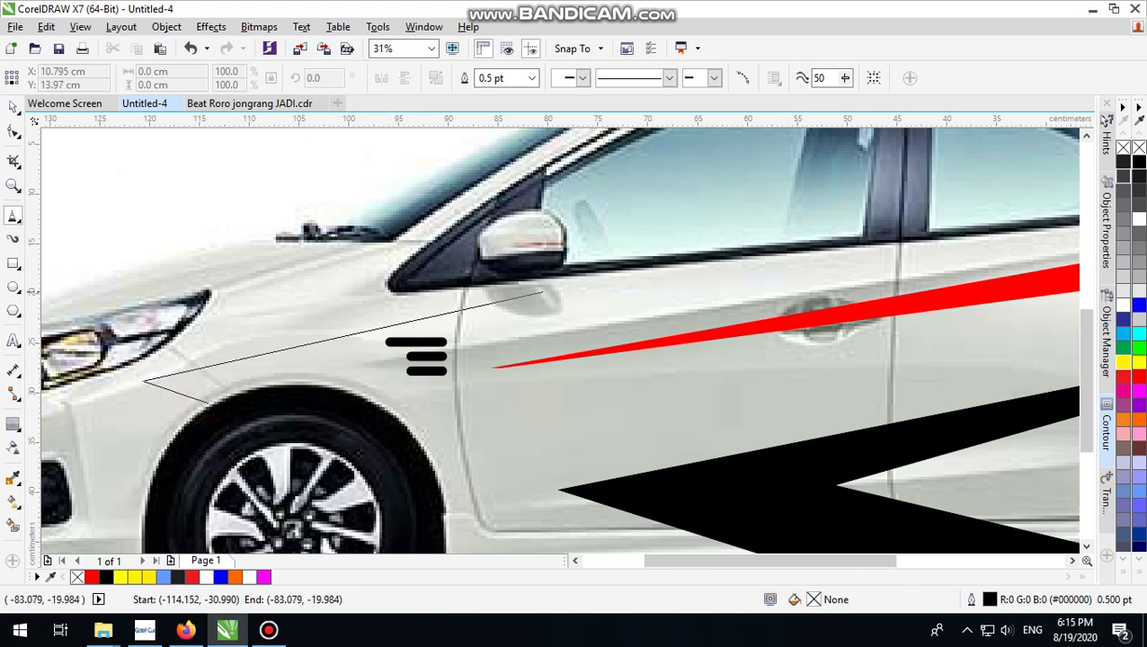
pyautogui.click(320, 341)
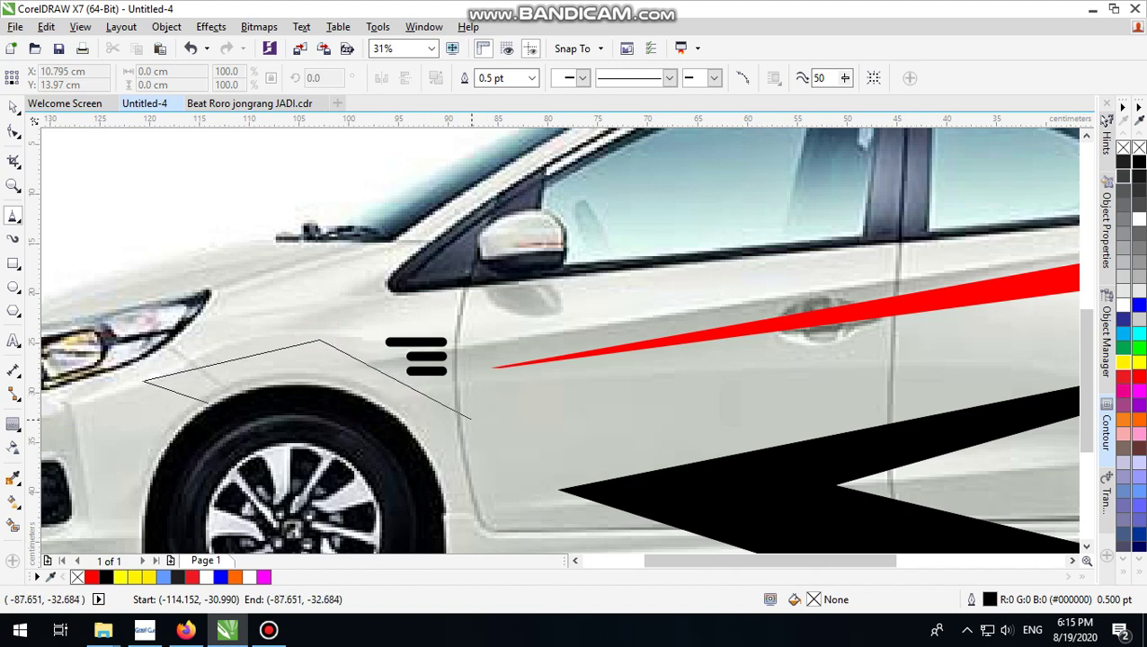
pyautogui.click(519, 443)
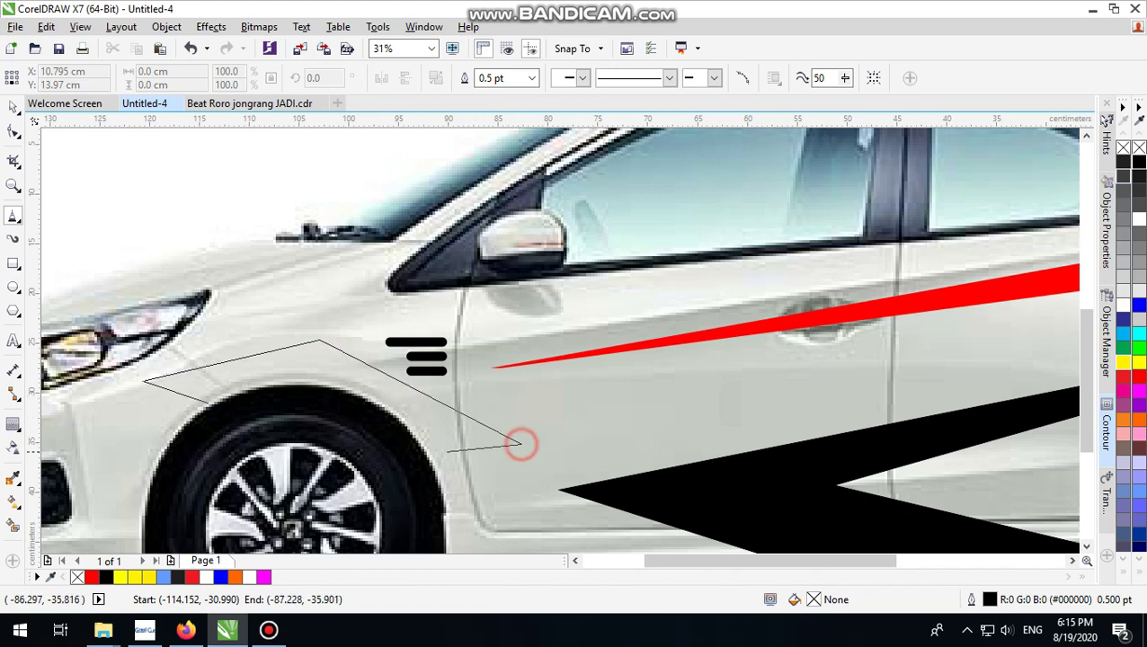
pyautogui.moveTo(421, 449)
pyautogui.mouseDown()
pyautogui.moveTo(367, 401)
pyautogui.moveTo(325, 389)
pyautogui.moveTo(205, 403)
pyautogui.mouseUp()
pyautogui.click(206, 403)
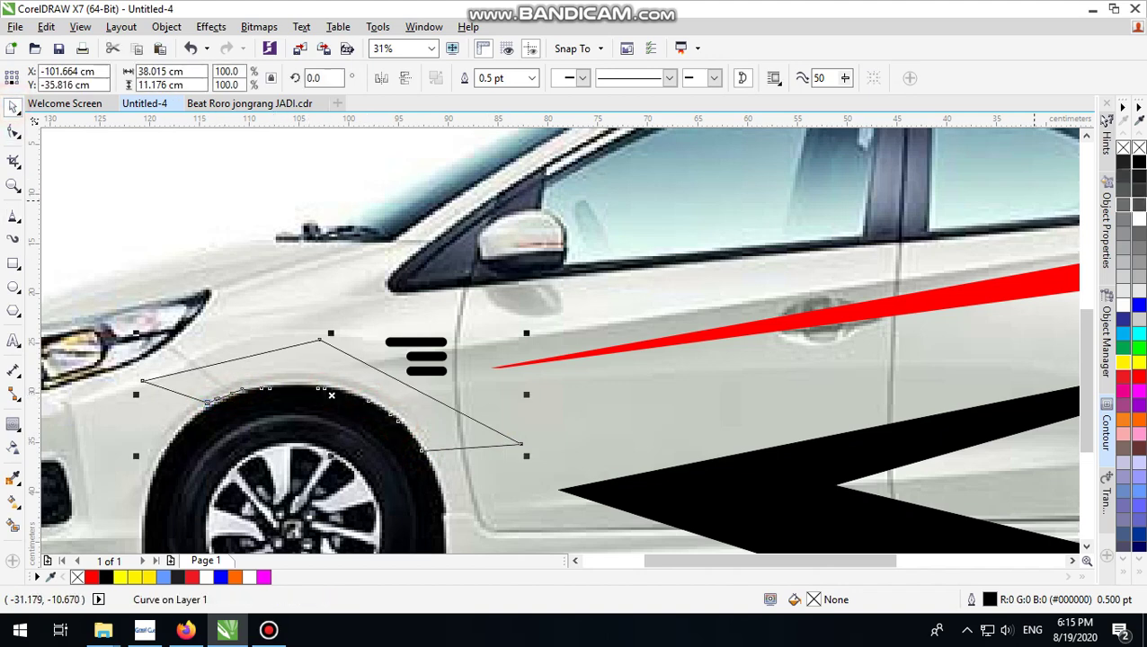
# Step: Fill the fender outline with black and deselect it
pyautogui.click(1139, 162)
pyautogui.press('F3')
pyautogui.scroll(-1, 342, 454)
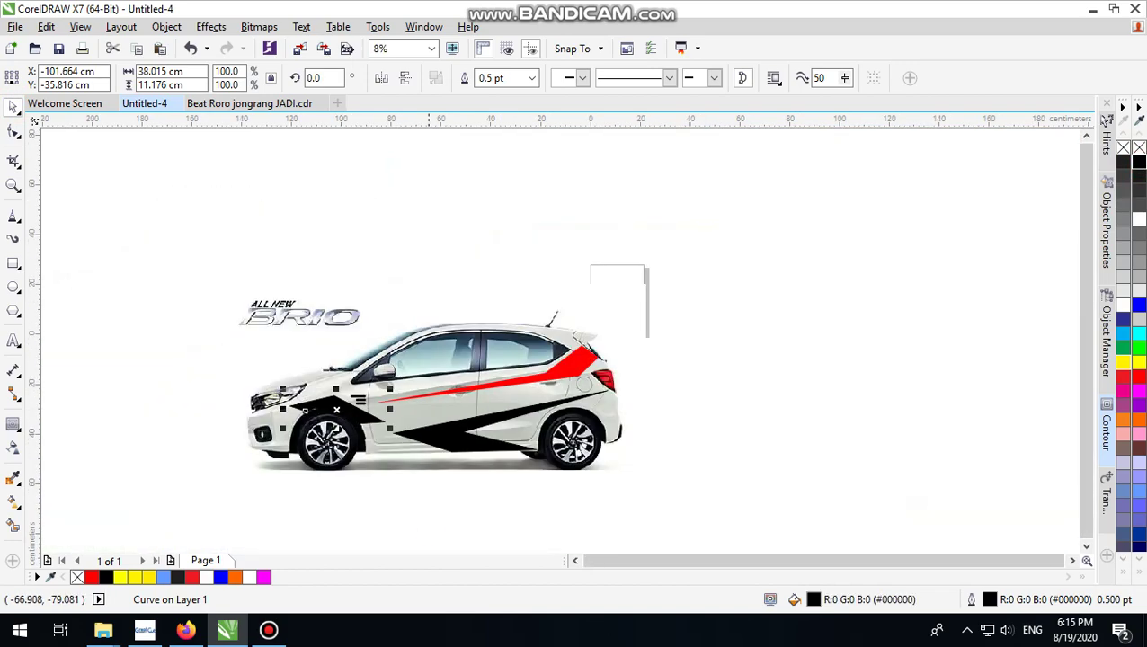
pyautogui.click(425, 532)
# Step: Delete the surplus nodes along the front part of the black fender shape's wheel-arch edge and shift its lower front corner slightly rearward
pyautogui.scroll(2, 310, 393)
pyautogui.scroll(1, 337, 420)
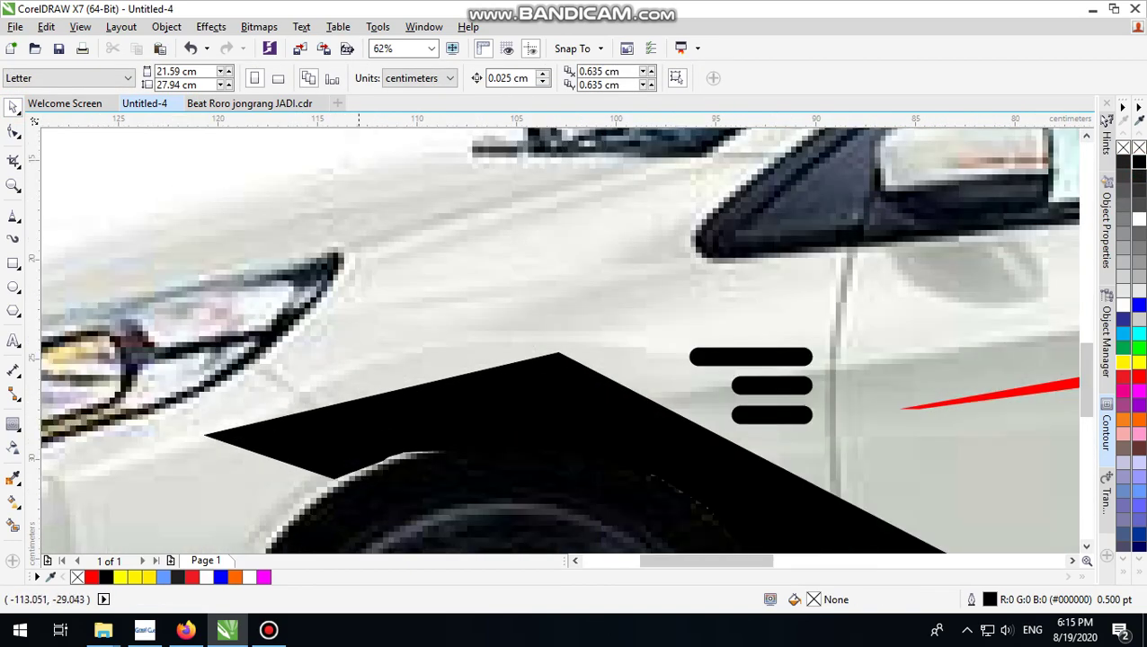
pyautogui.click(352, 434)
pyautogui.press('F10')
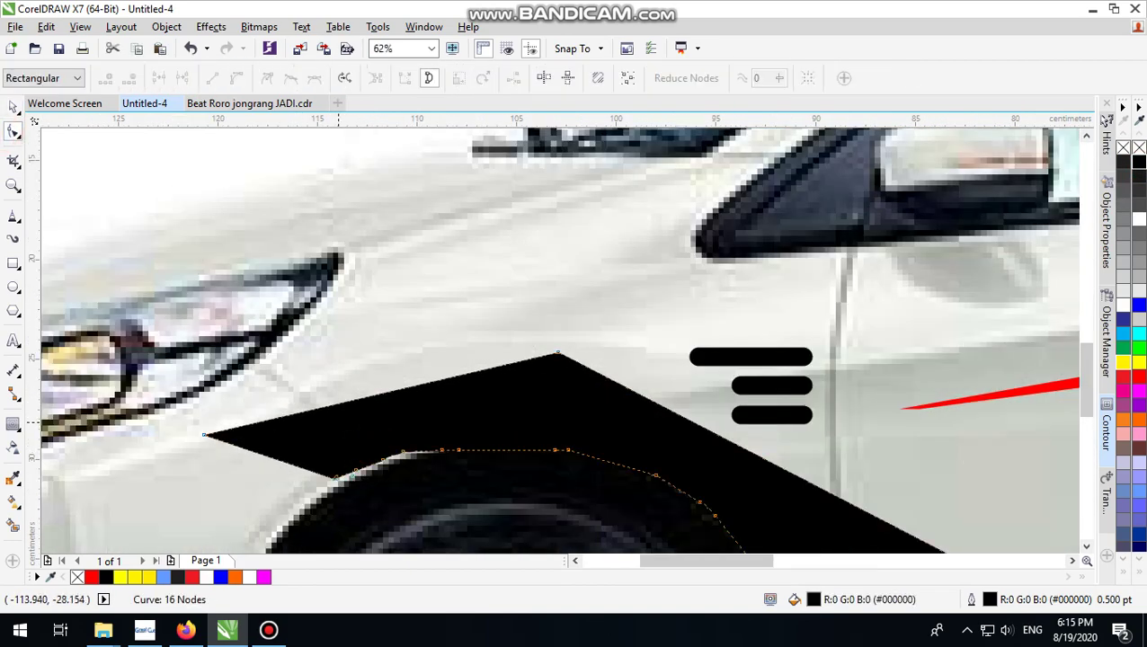
pyautogui.moveTo(343, 426); pyautogui.dragTo(629, 507)
pyautogui.press('Delete')
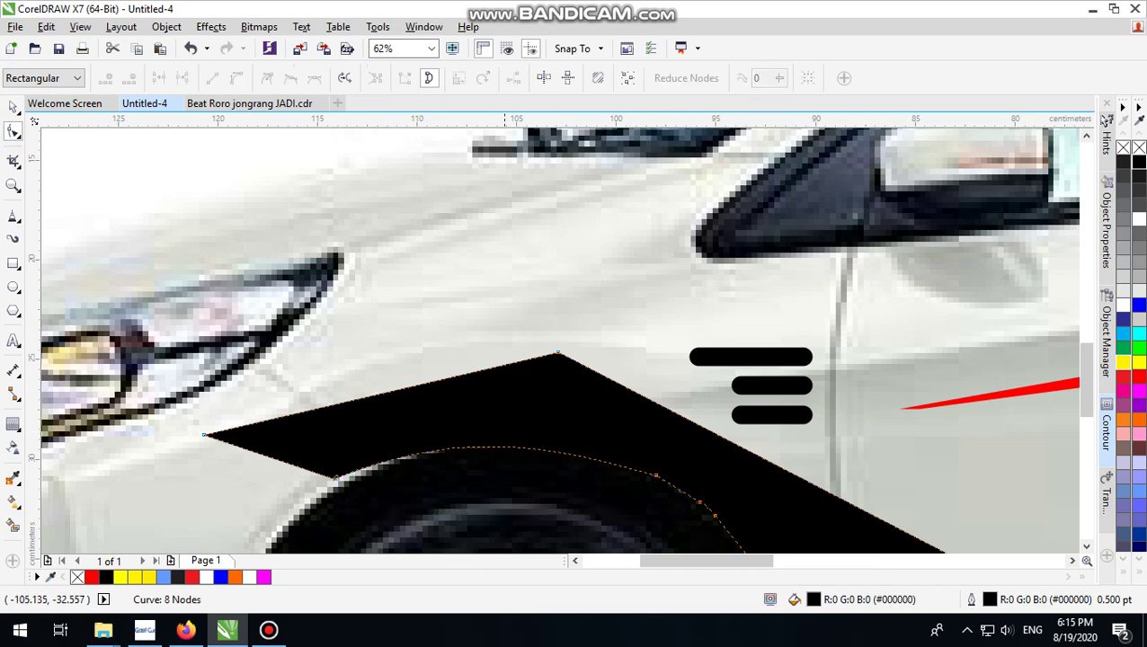
pyautogui.moveTo(335, 477); pyautogui.dragTo(352, 483)
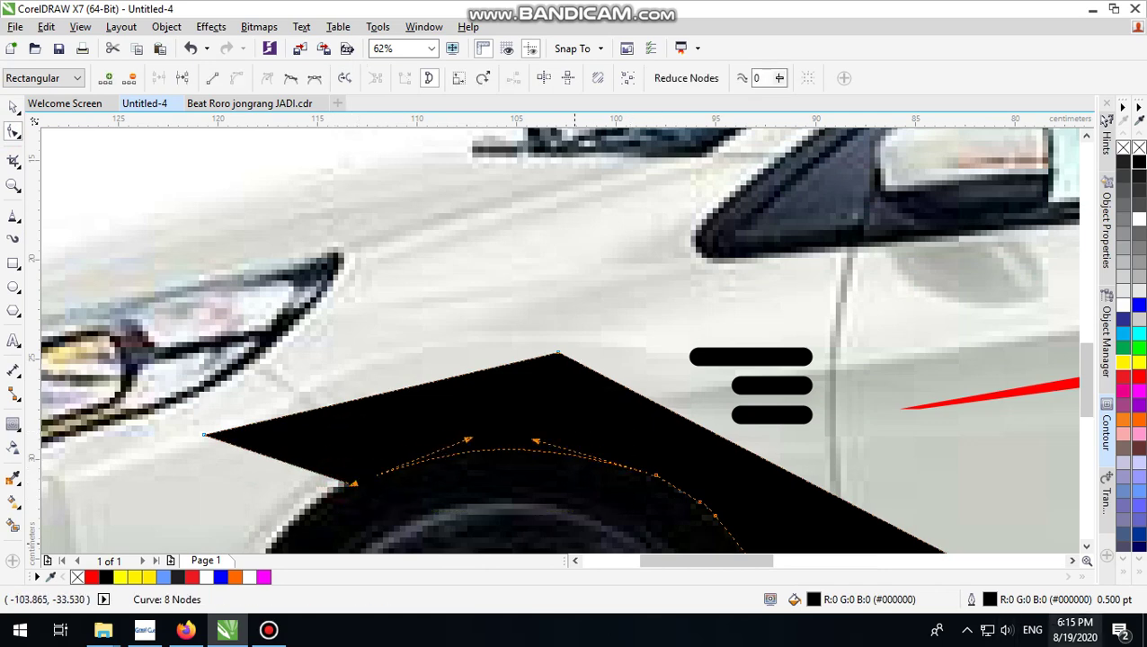
pyautogui.press('XF86AudioRaiseVolume')
pyautogui.press('XF86AudioRaiseVolume')
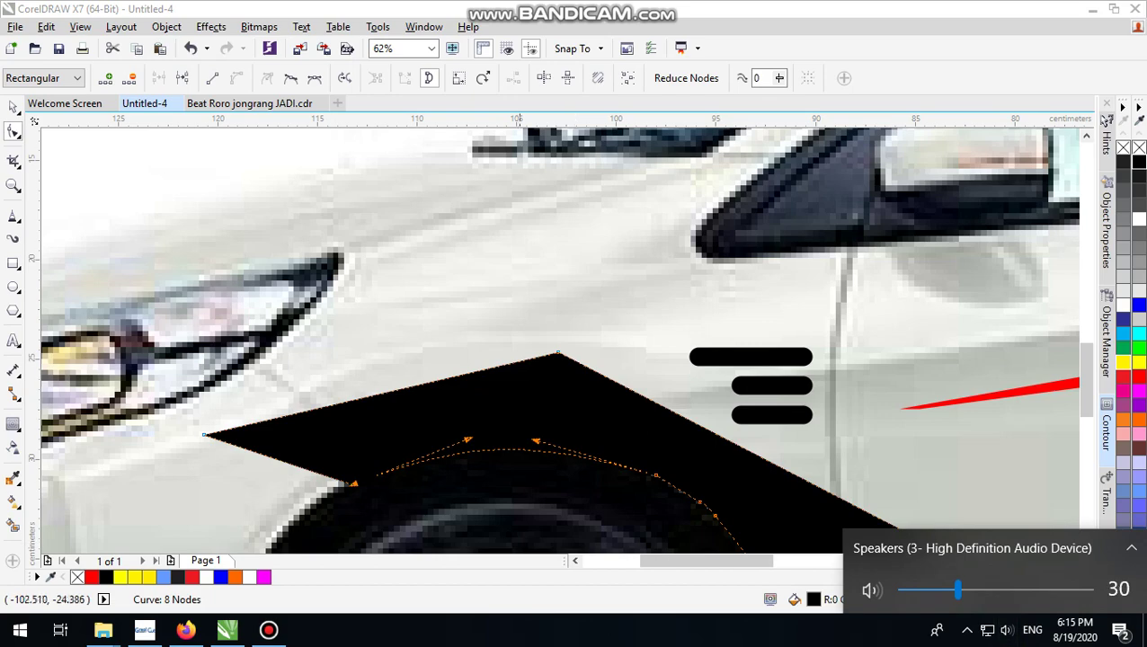
# Step: Delete the surplus nodes along the rear part of the black fender shape's wheel-arch edge, leaving one smooth curve
pyautogui.click(413, 244)
pyautogui.scroll(-2, 507, 377)
pyautogui.scroll(2, 538, 405)
pyautogui.moveTo(486, 343); pyautogui.dragTo(620, 446)
pyautogui.scroll(-1, 603, 442)
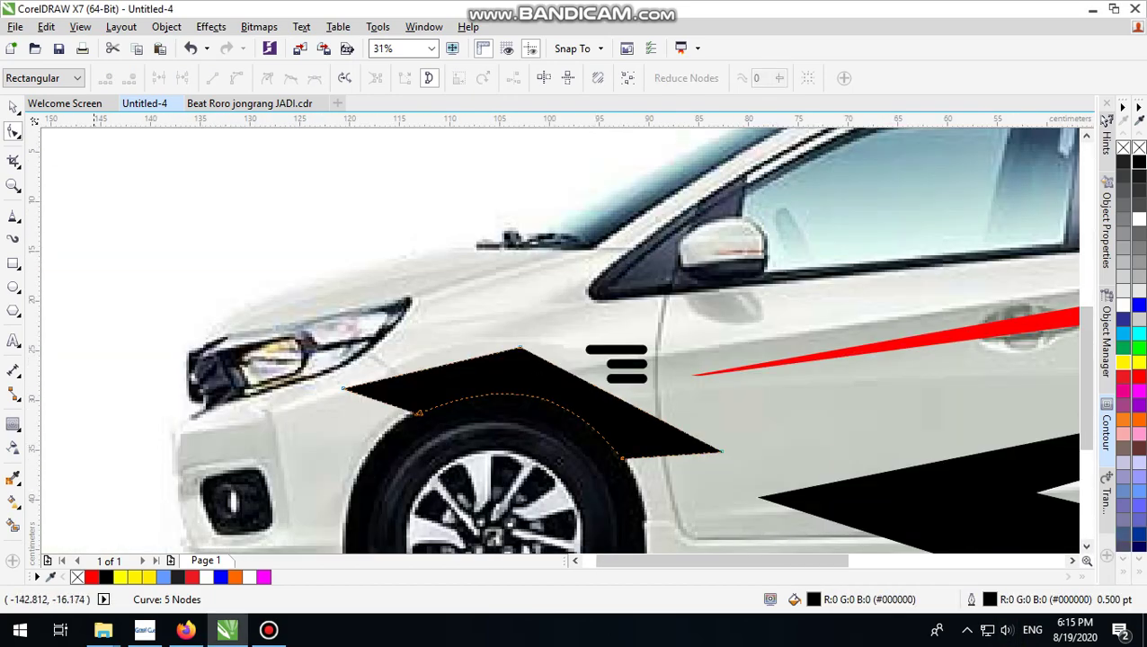
# Step: Draw a closed, narrow arrowhead outline about 12 × 7 cm around the rear tip of the black fender shape
pyautogui.press('space')
pyautogui.scroll(1, 532, 397)
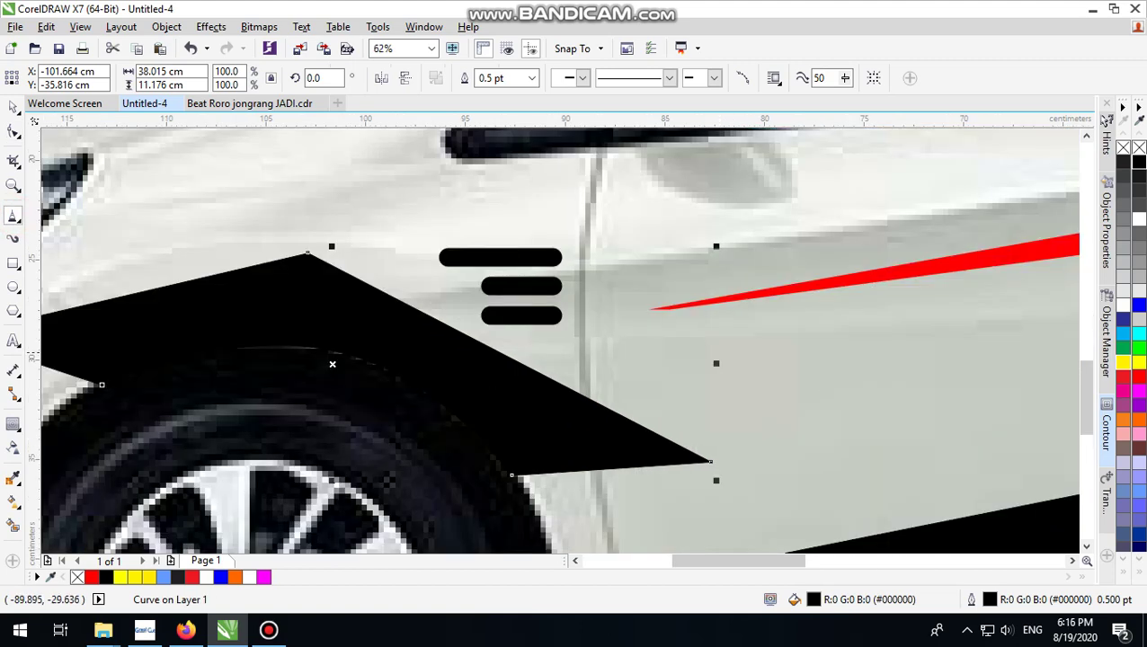
pyautogui.click(551, 363)
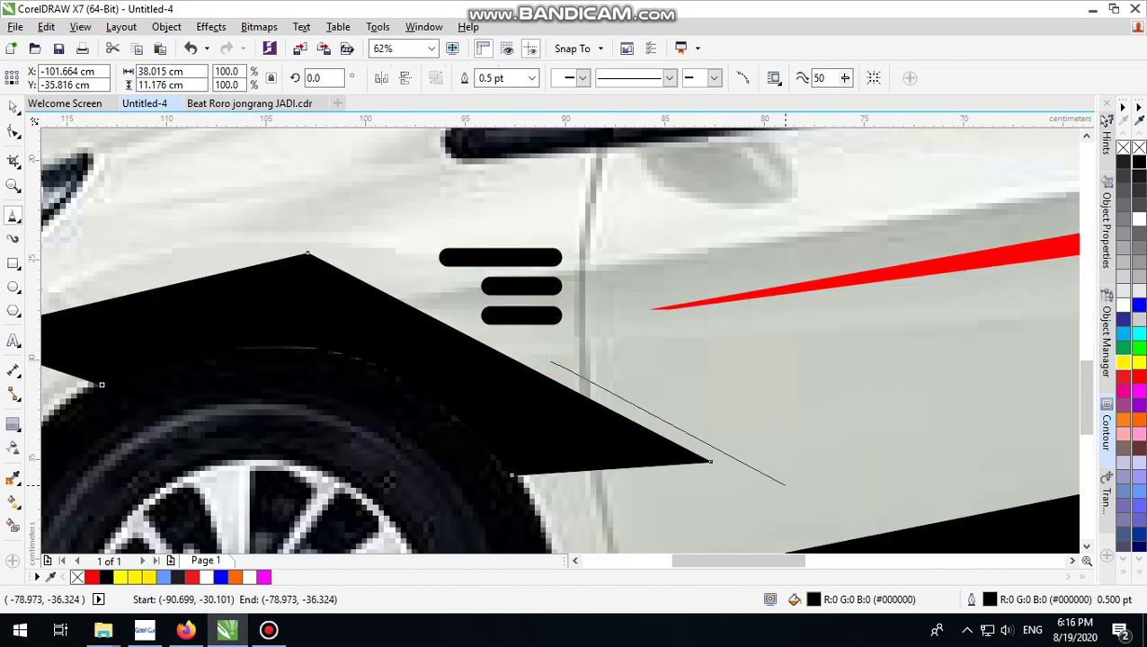
pyautogui.click(785, 485)
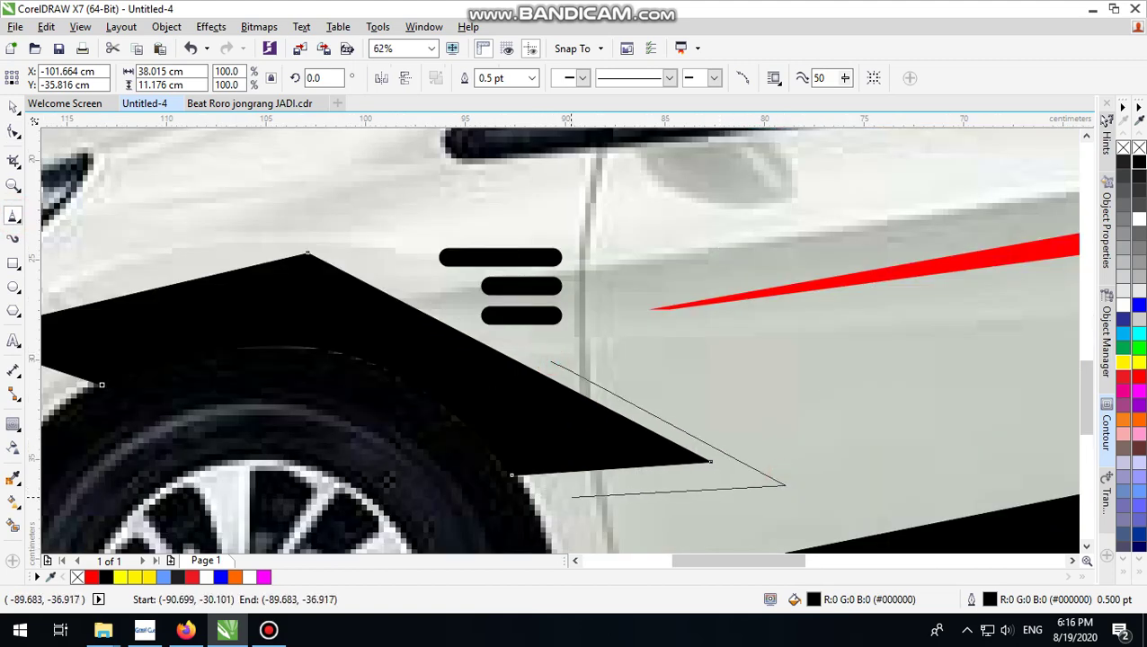
pyautogui.click(573, 497)
pyautogui.click(725, 467)
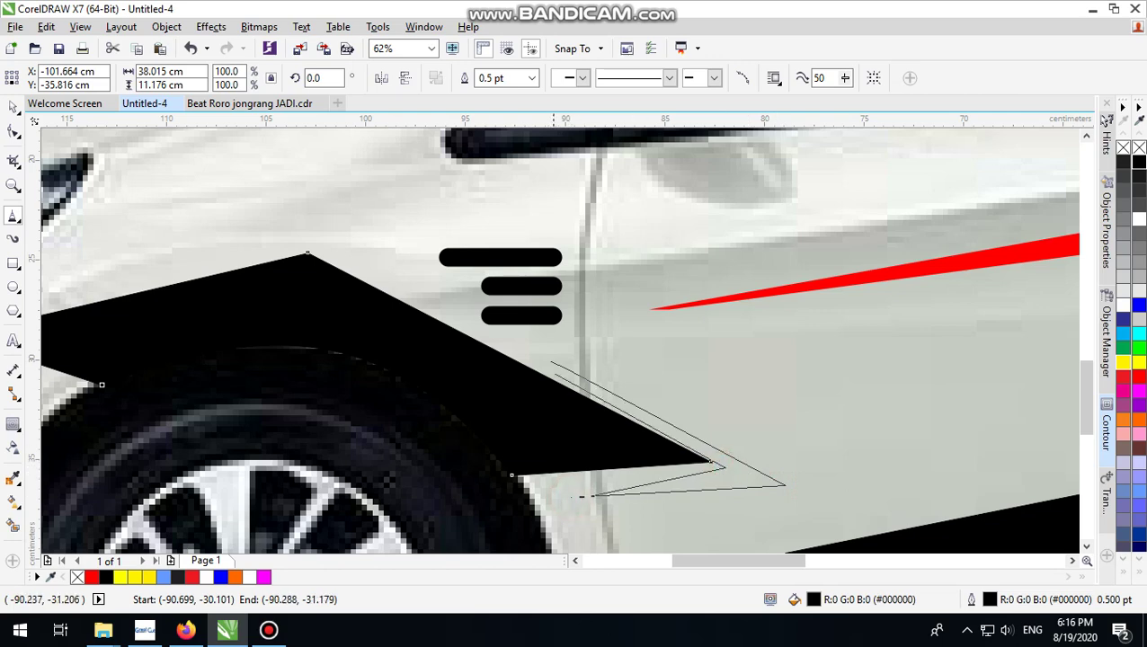
pyautogui.click(551, 361)
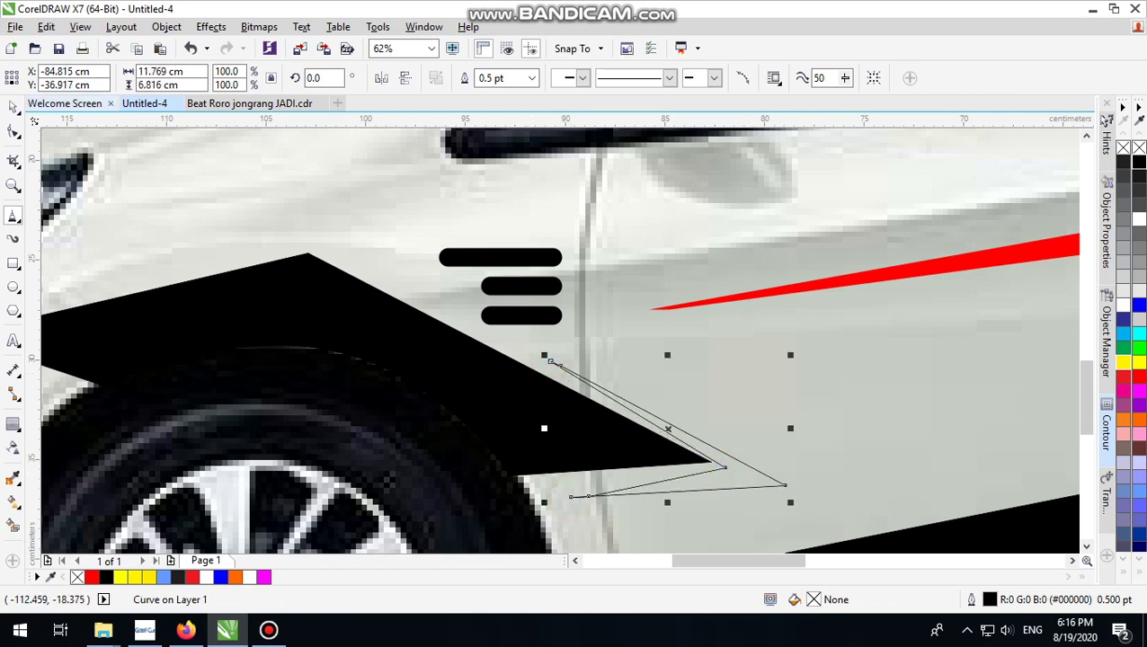
# Step: Move the arrowhead's inner tip node slightly up and delete the extra node on its lower edge
pyautogui.click(13, 131)
pyautogui.scroll(2, 729, 507)
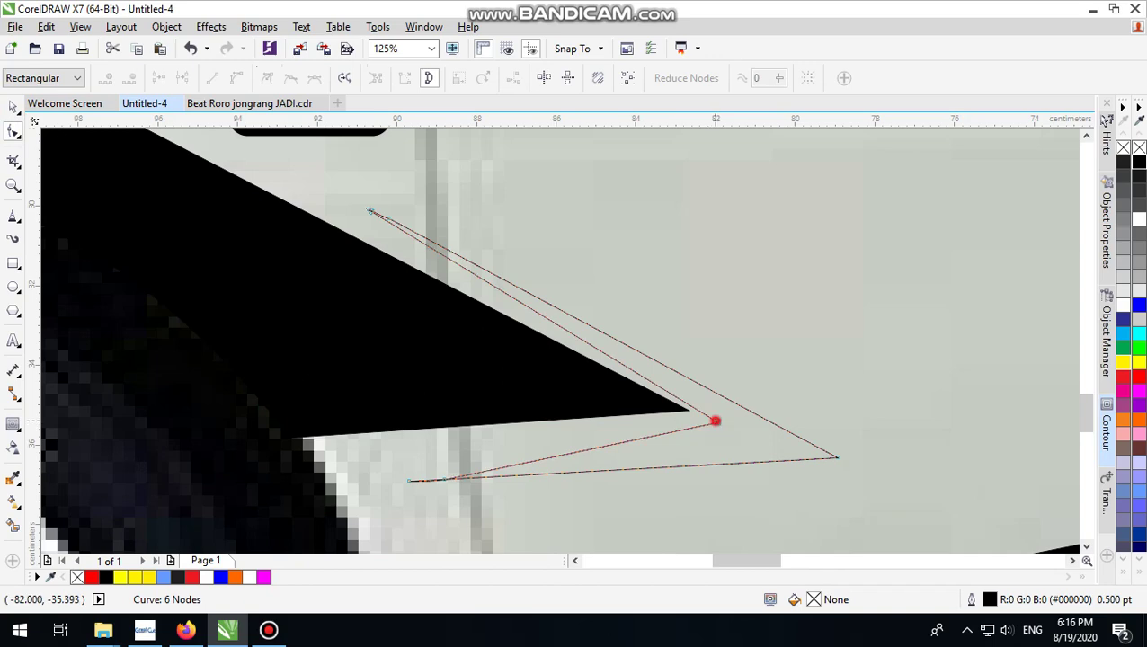
pyautogui.moveTo(715, 420); pyautogui.dragTo(713, 412)
pyautogui.doubleClick(443, 479)
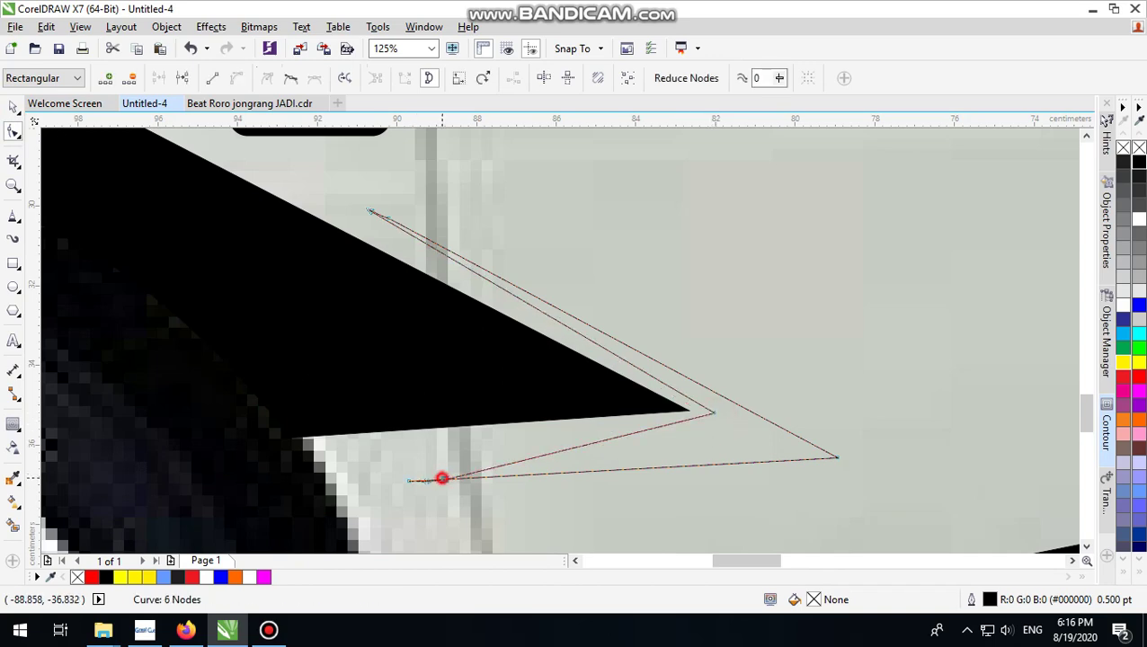
pyautogui.scroll(-5, 496, 467)
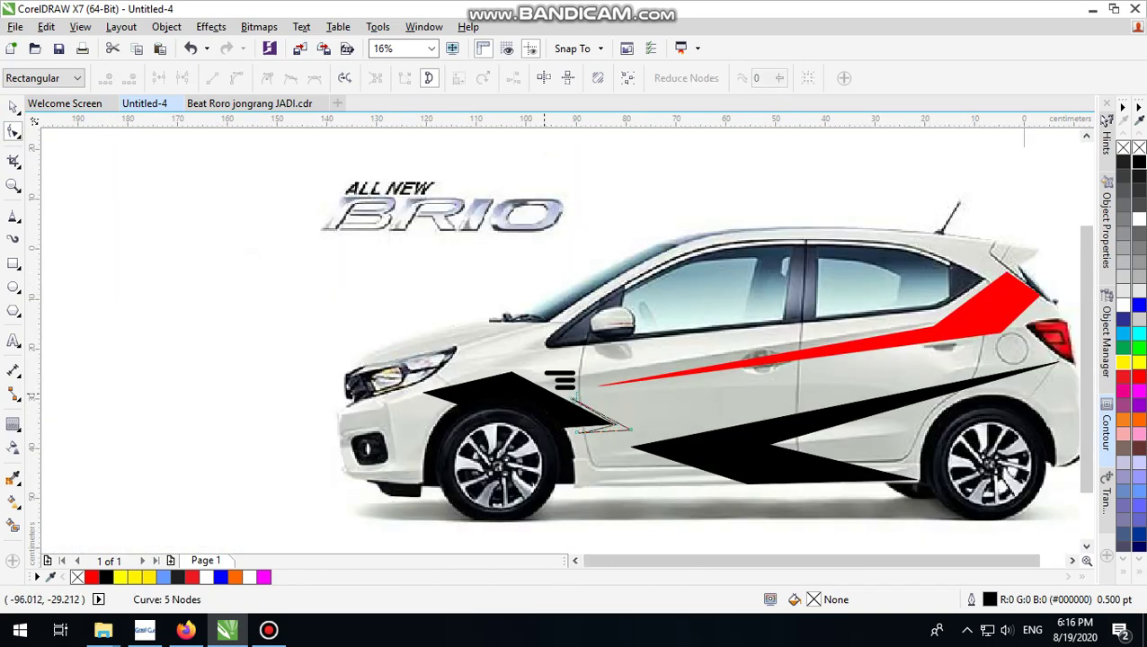
# Step: Convert all the arrowhead's segments to straight lines and move its tip nodes slightly rearward
pyautogui.moveTo(512, 384); pyautogui.dragTo(706, 477)
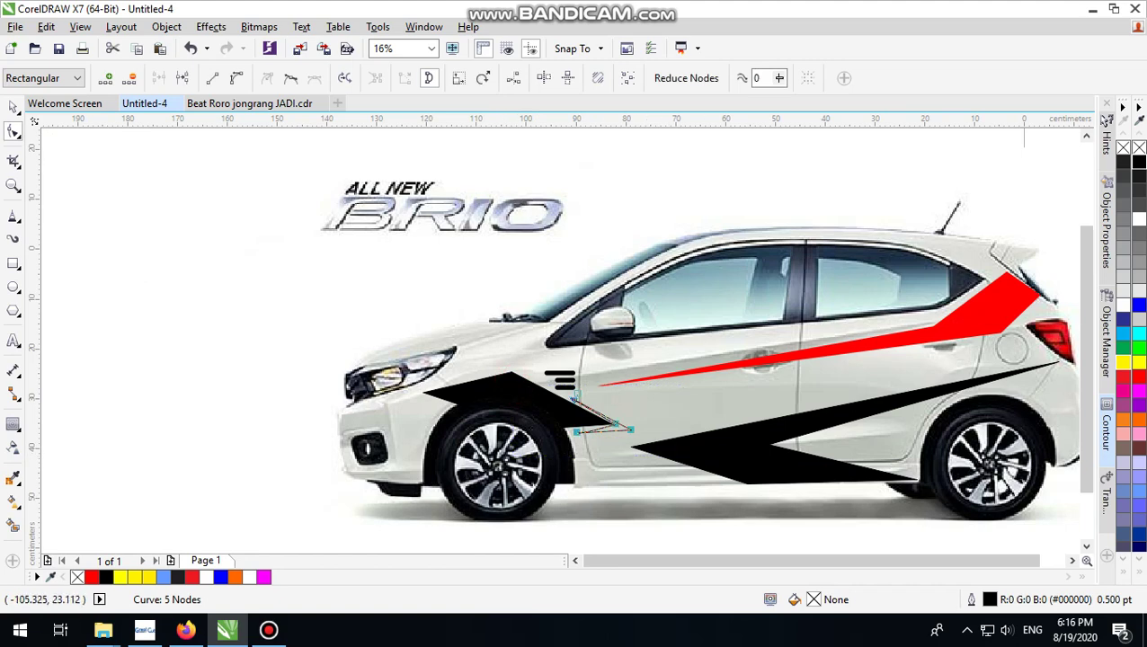
pyautogui.click(213, 77)
pyautogui.scroll(1, 629, 464)
pyautogui.click(673, 376)
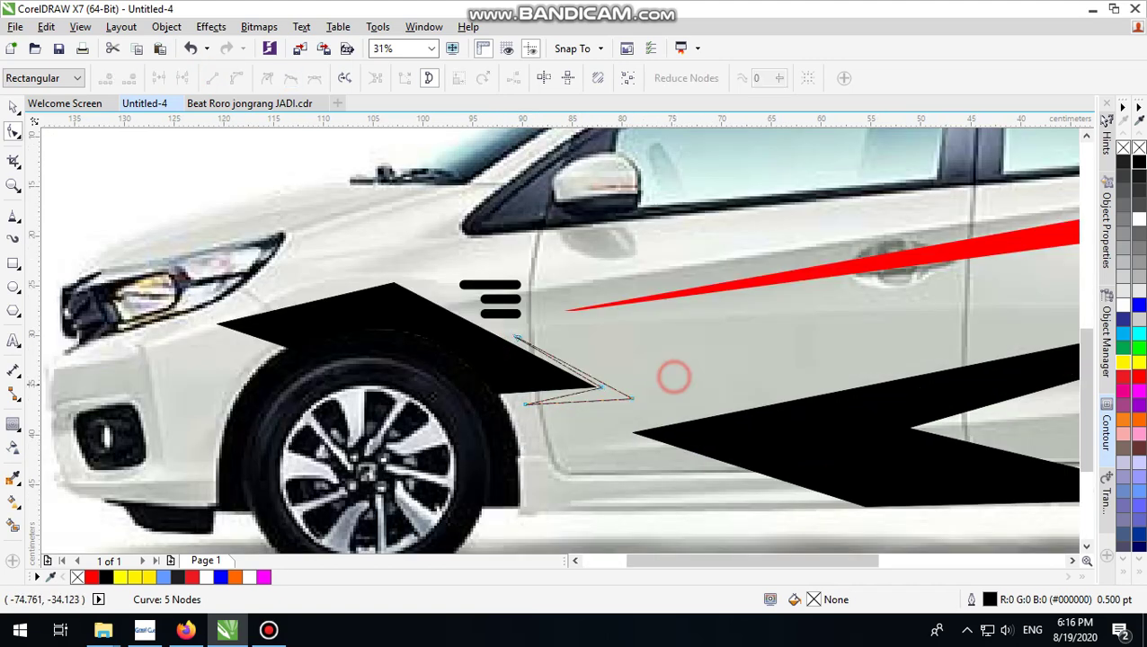
pyautogui.scroll(1, 609, 388)
pyautogui.moveTo(593, 388); pyautogui.dragTo(666, 407)
pyautogui.click(12, 107)
pyautogui.scroll(-2, 447, 340)
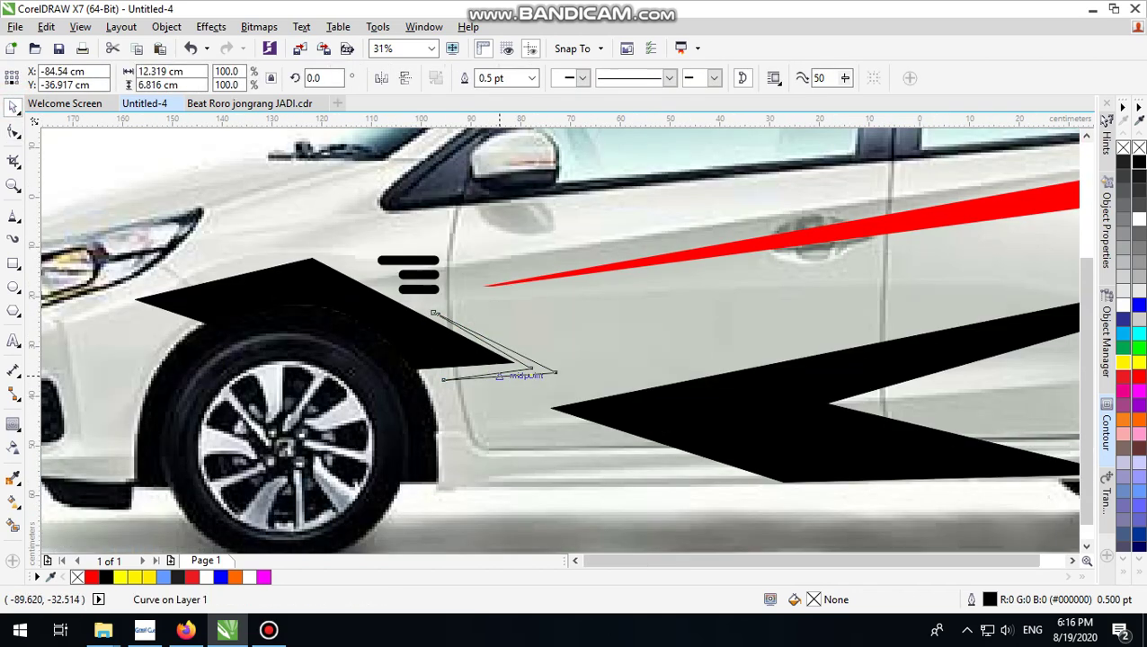
# Step: Fill the arrowhead with red, remove its outline and deselect it
pyautogui.click(1138, 377)
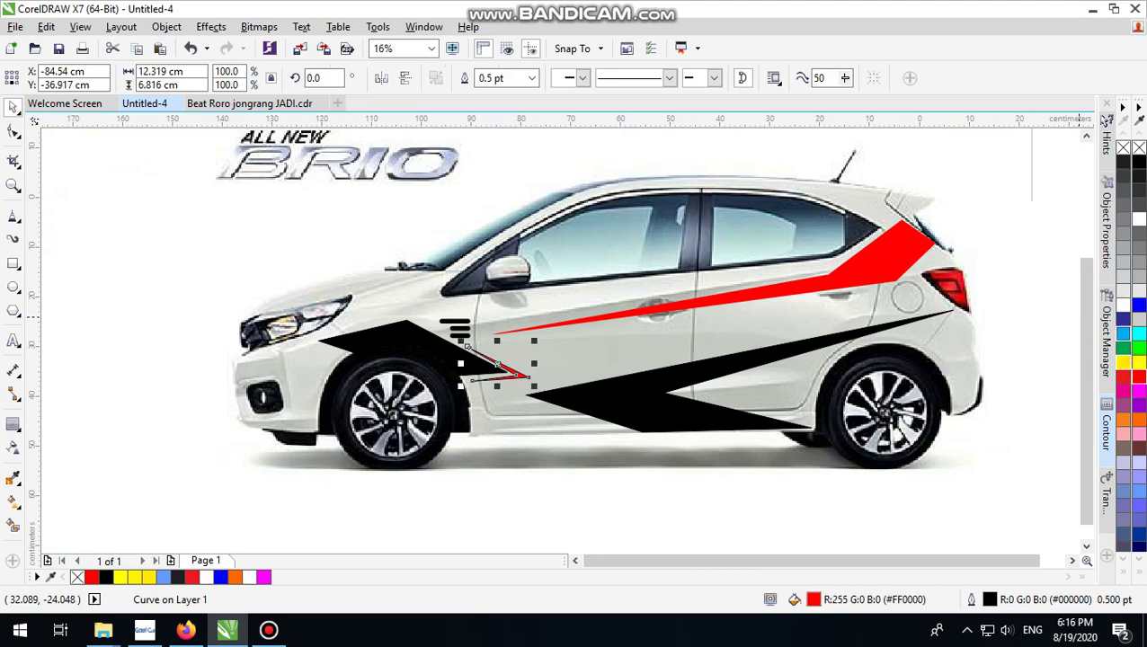
pyautogui.rightClick(1139, 146)
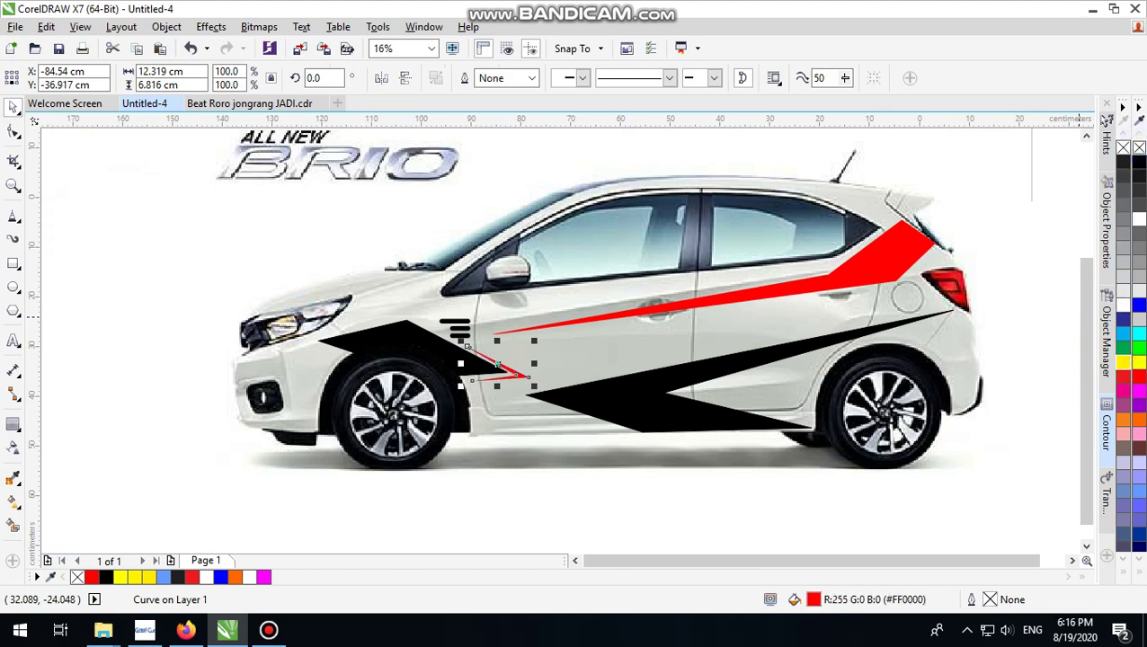
pyautogui.moveTo(667, 561); pyautogui.dragTo(681, 561)
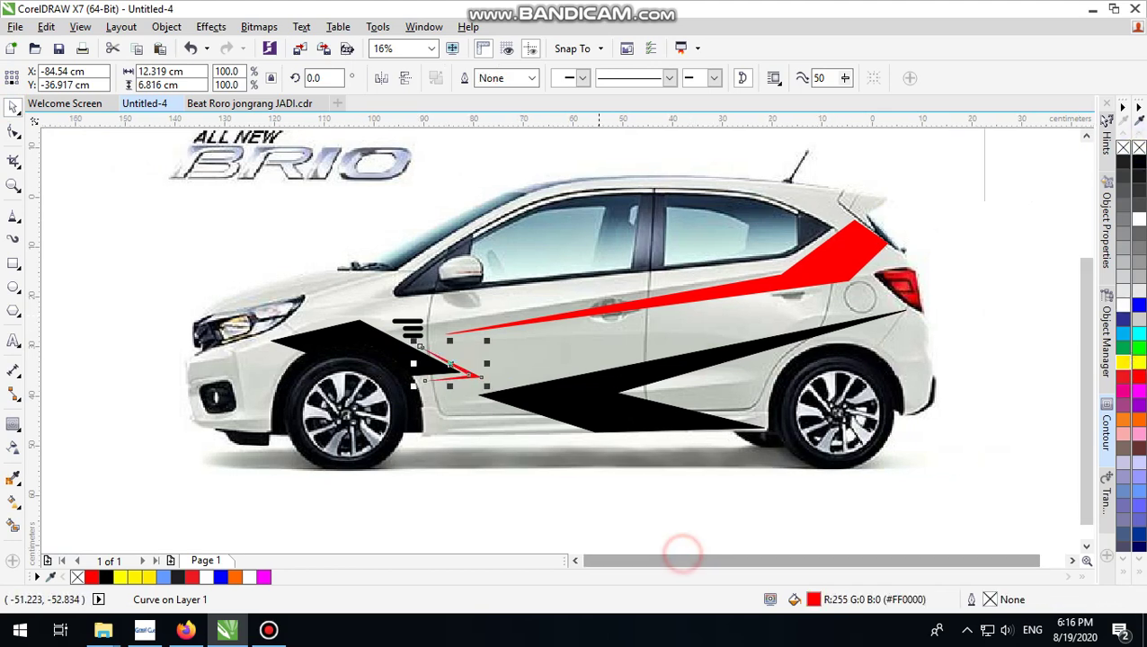
pyautogui.click(993, 274)
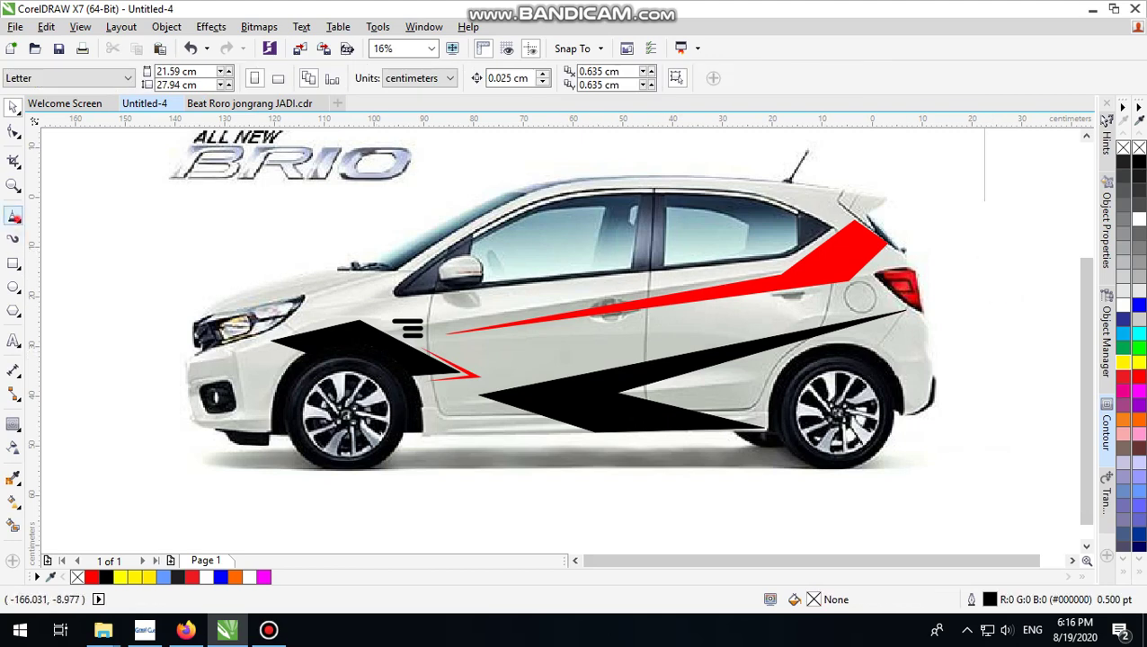
# Step: Draw a closed, flat triangular outline about 61 × 8 cm along the sill between the wheels, with its peak on the black door shape
pyautogui.click(12, 216)
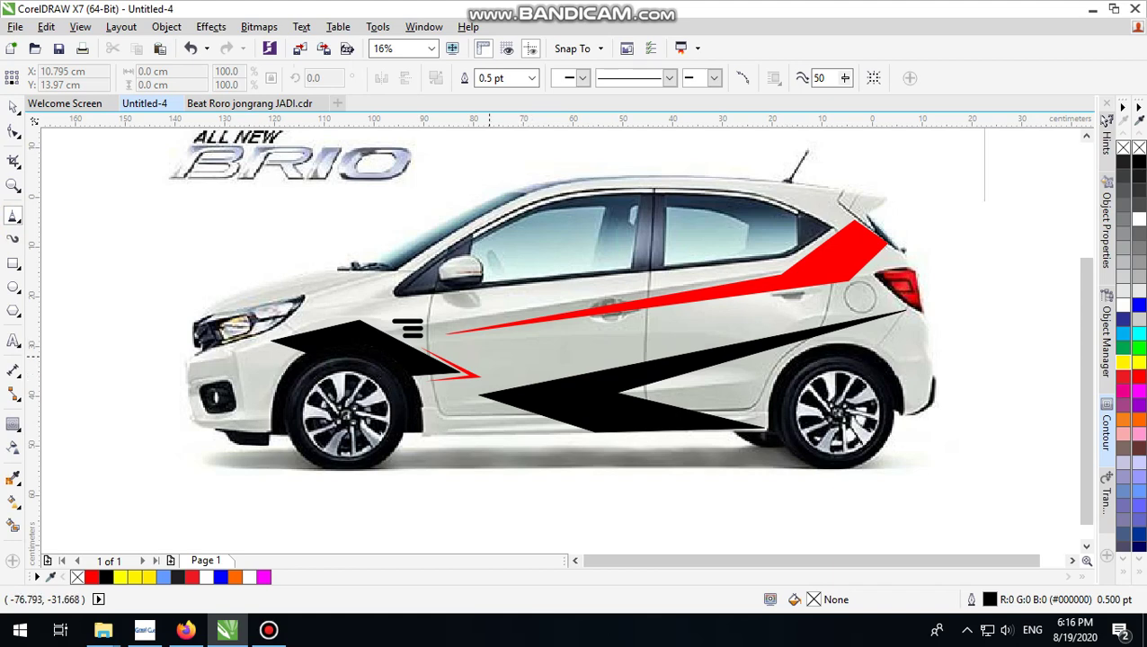
pyautogui.scroll(2, 807, 385)
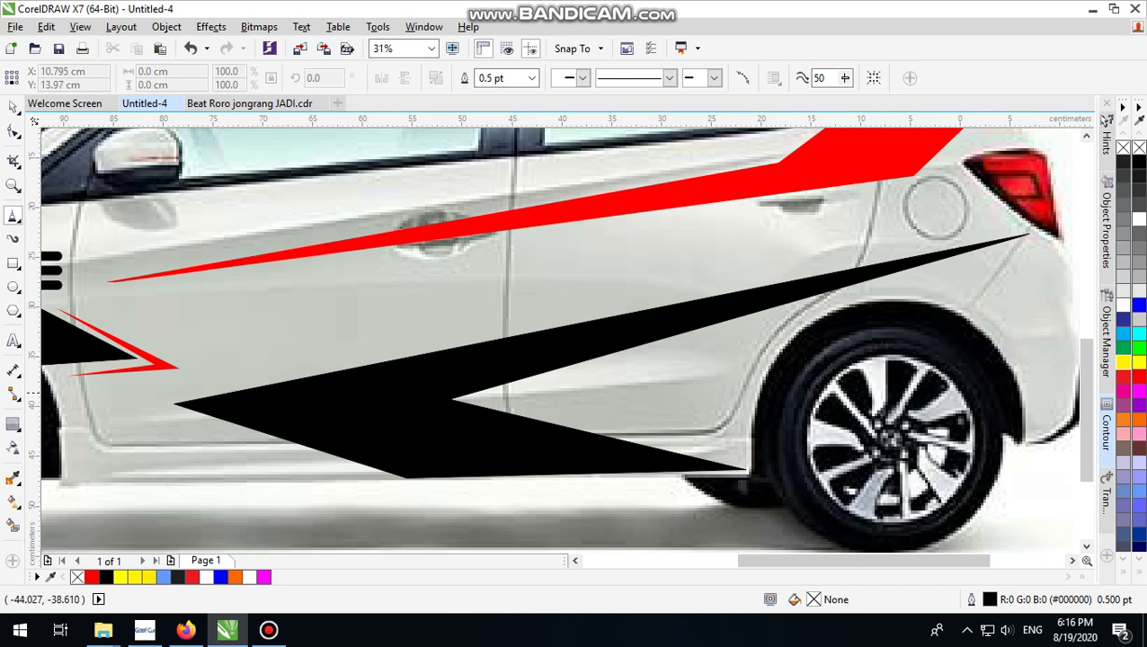
pyautogui.scroll(-2, 615, 360)
pyautogui.scroll(2, 437, 380)
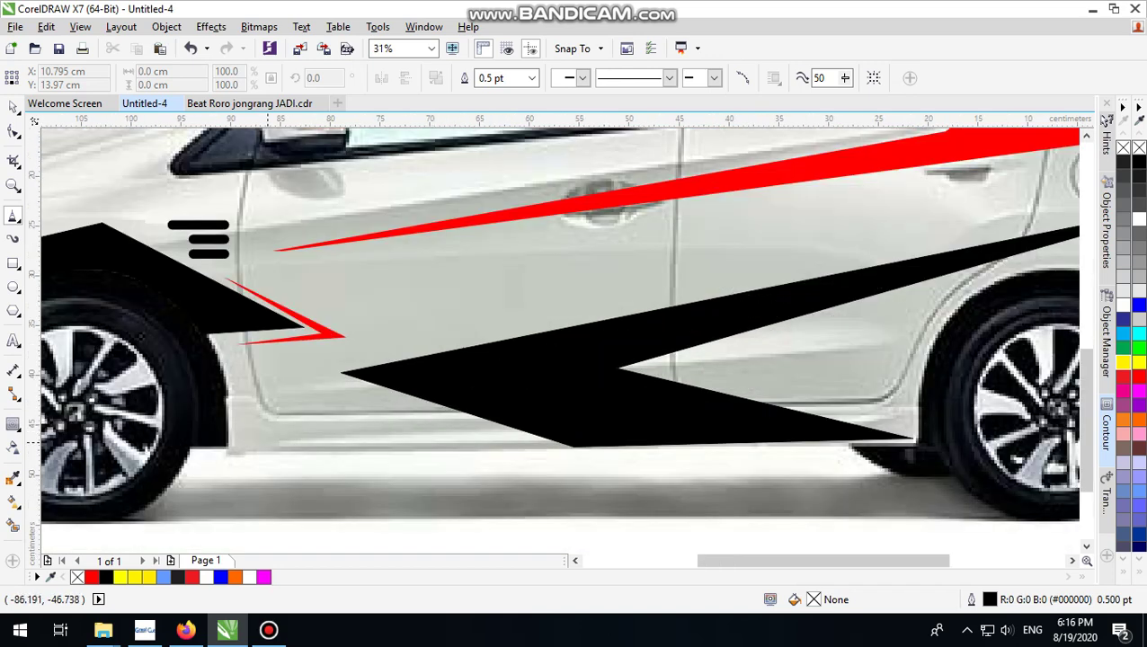
pyautogui.click(225, 449)
pyautogui.click(530, 371)
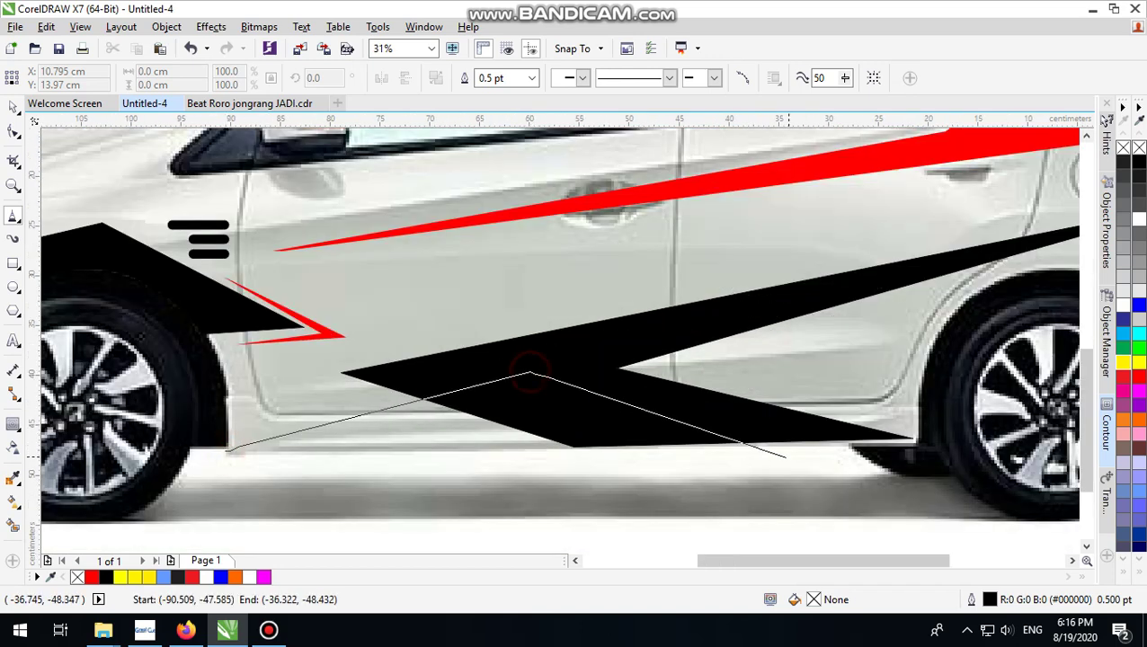
pyautogui.click(831, 445)
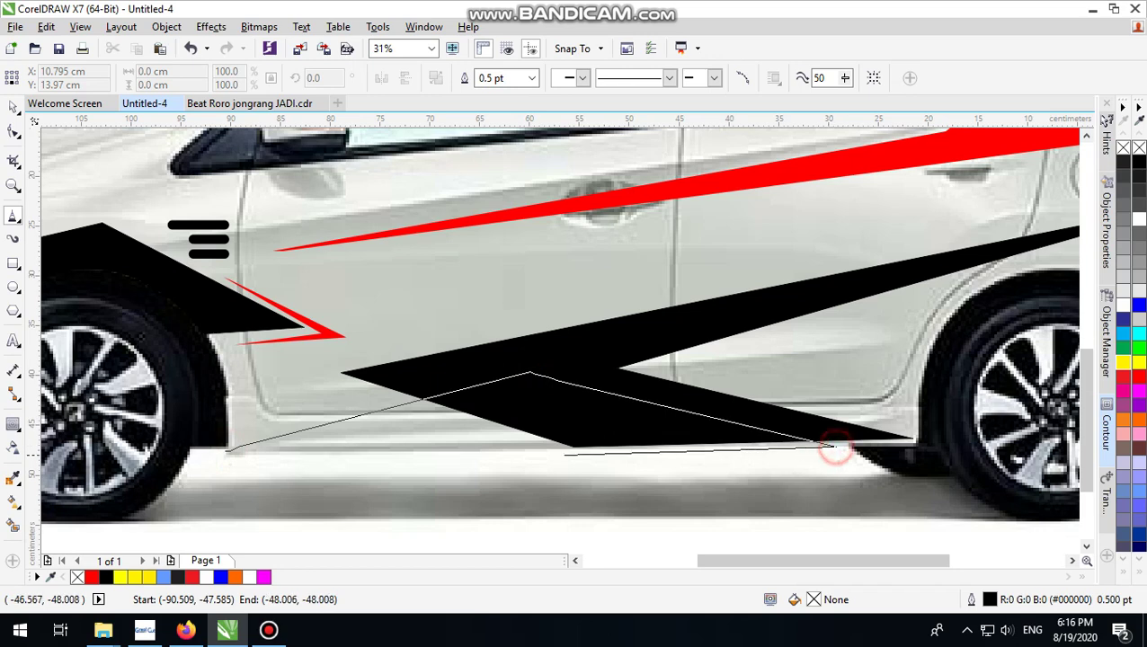
pyautogui.click(226, 449)
pyautogui.click(226, 450)
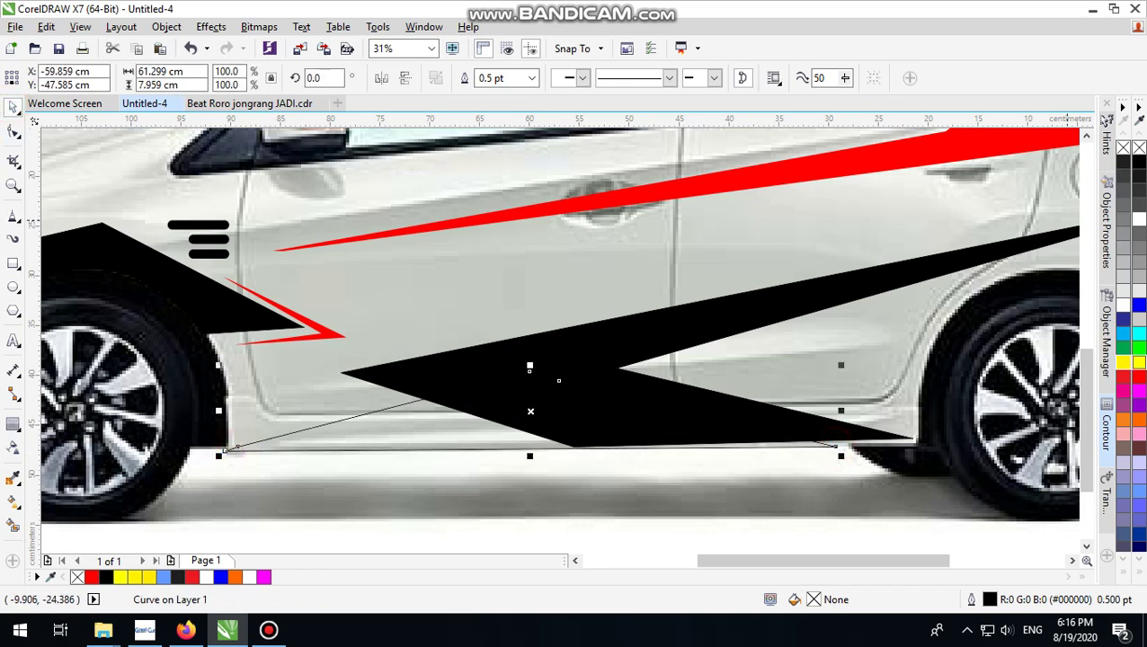
# Step: Fill the triangular sill shape with red
pyautogui.click(1138, 376)
pyautogui.press('F3')
pyautogui.scroll(-1, 670, 386)
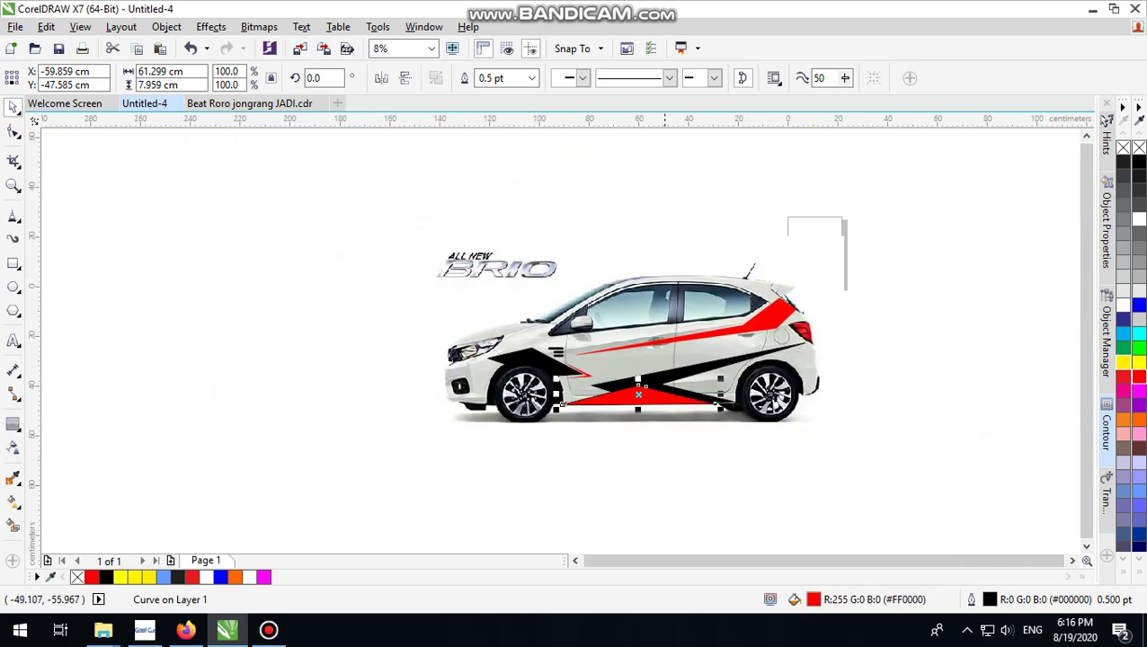
# Step: Remove the outline from the red triangular sill shape and deselect it
pyautogui.scroll(2, 662, 412)
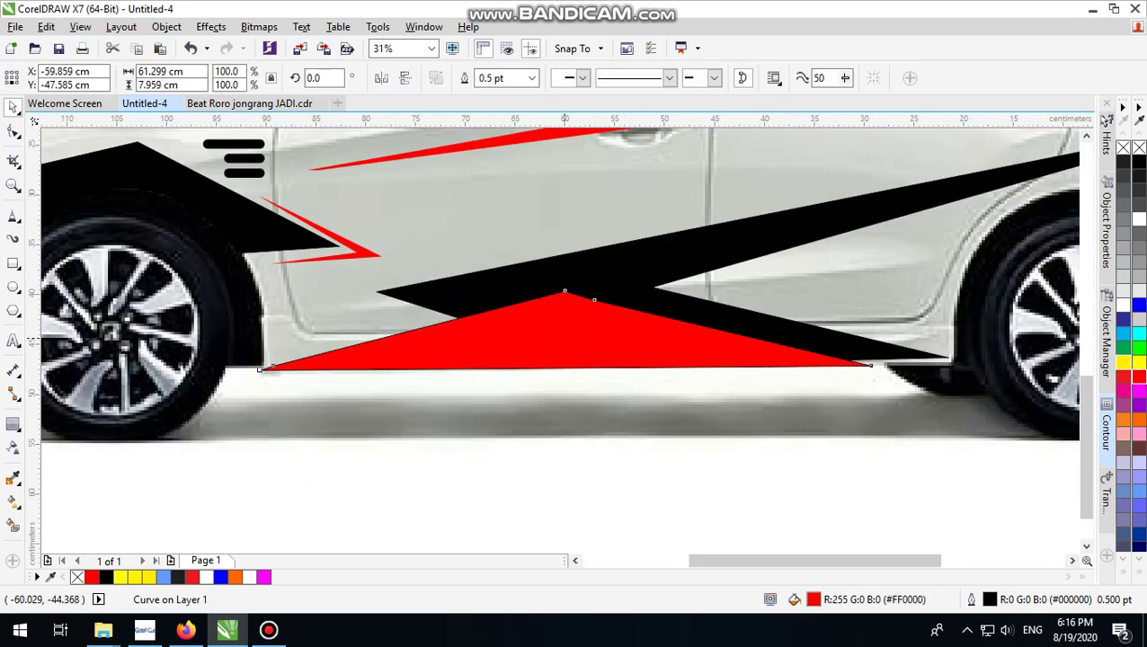
pyautogui.click(565, 335)
pyautogui.rightClick(1139, 146)
pyautogui.scroll(-2, 654, 299)
pyautogui.click(750, 371)
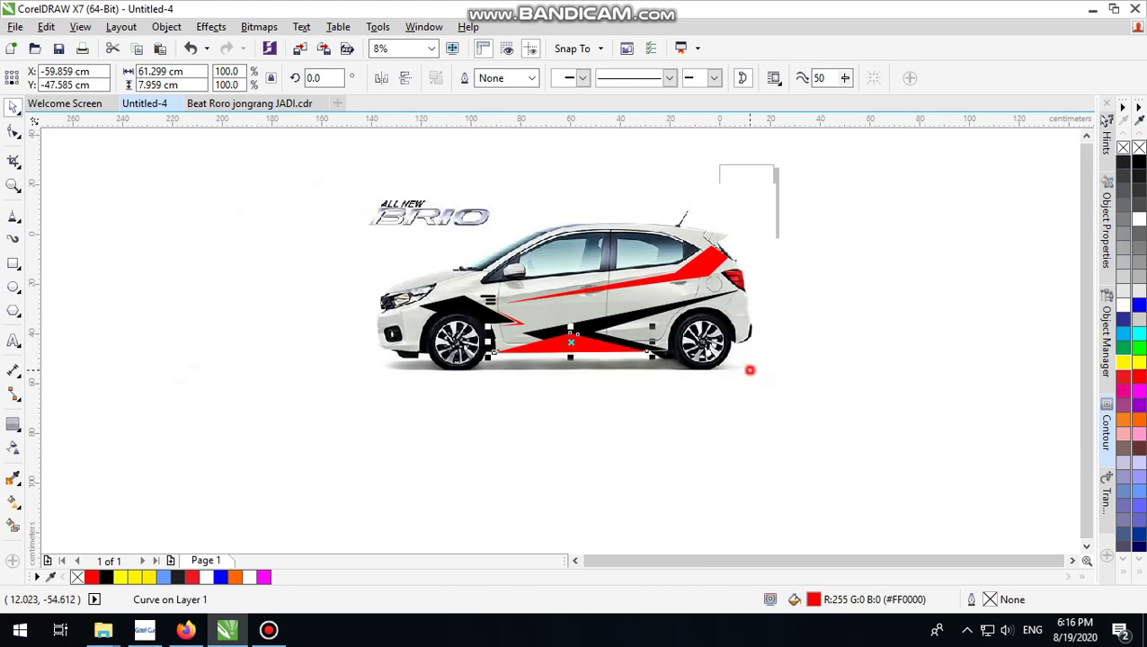
# Step: Draw a closed, pointed outline about 45 × 21 cm on the rear quarter between the red and black stripes, notched around the taillight
pyautogui.scroll(1, 668, 317)
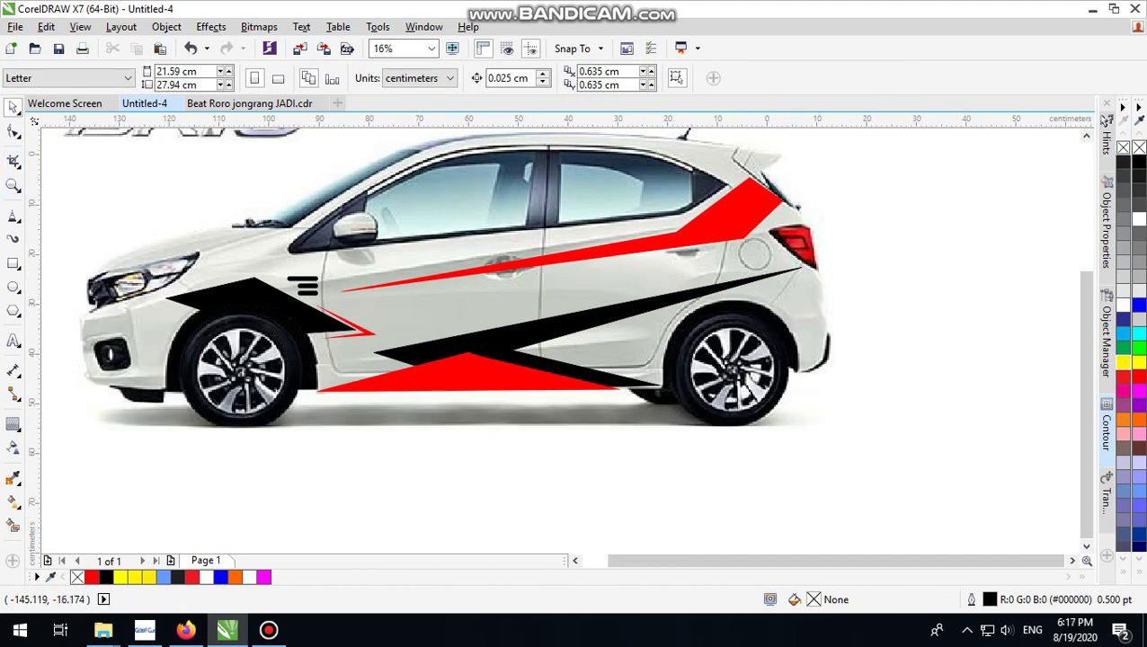
pyautogui.click(13, 214)
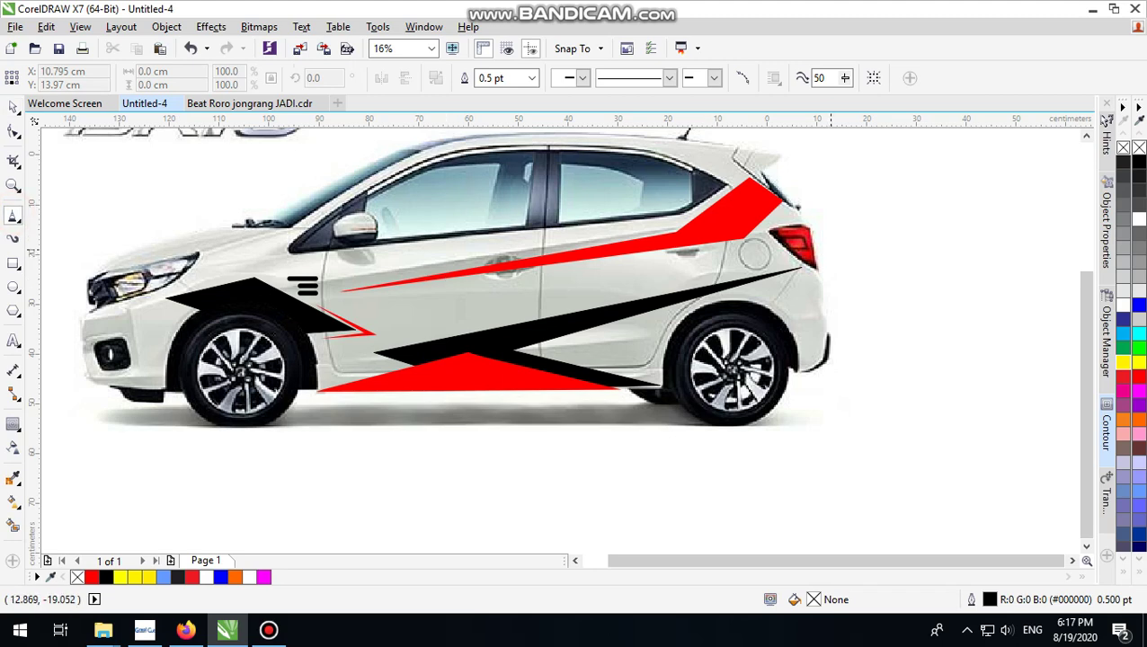
pyautogui.scroll(1, 831, 260)
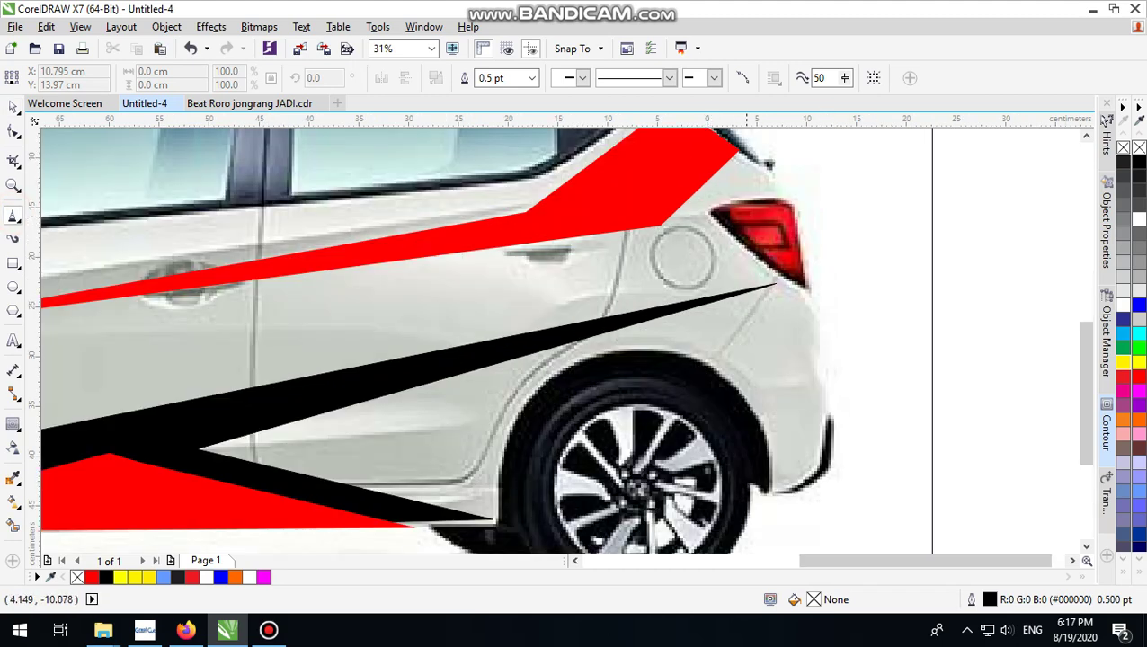
pyautogui.click(744, 153)
pyautogui.doubleClick(667, 230)
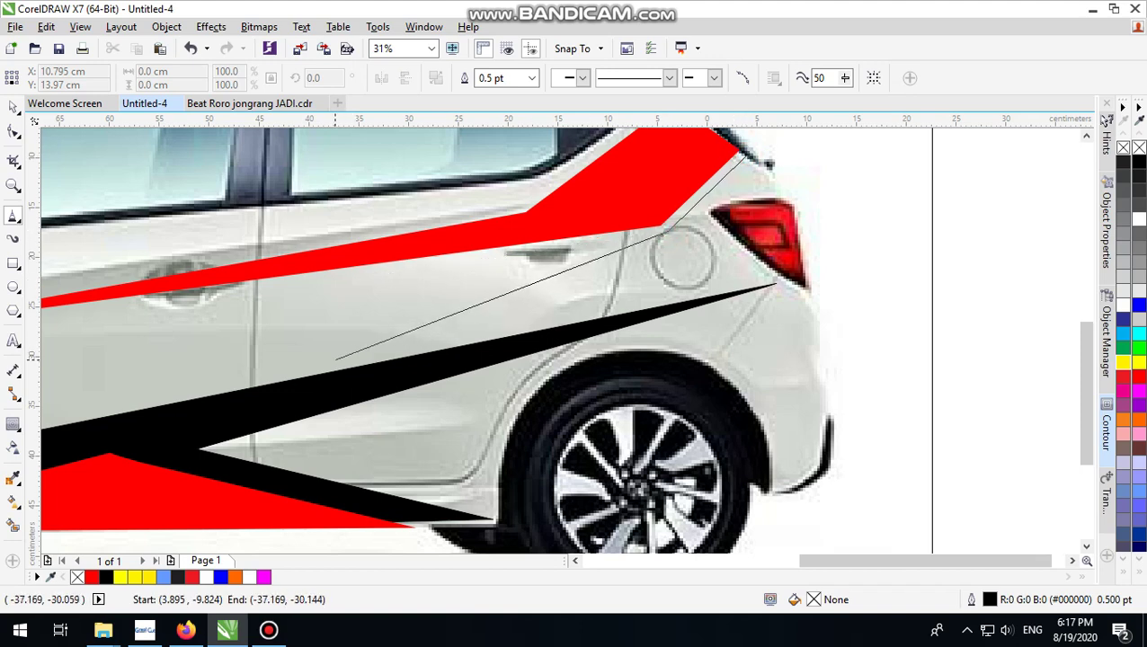
pyautogui.click(333, 364)
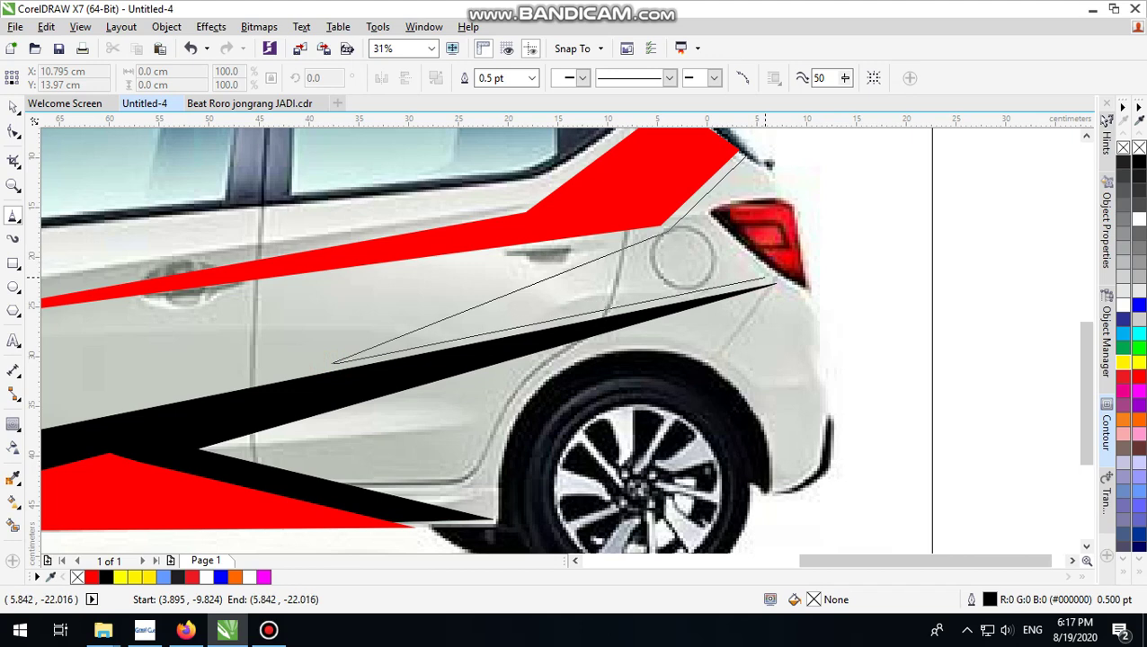
pyautogui.click(771, 281)
pyautogui.click(710, 211)
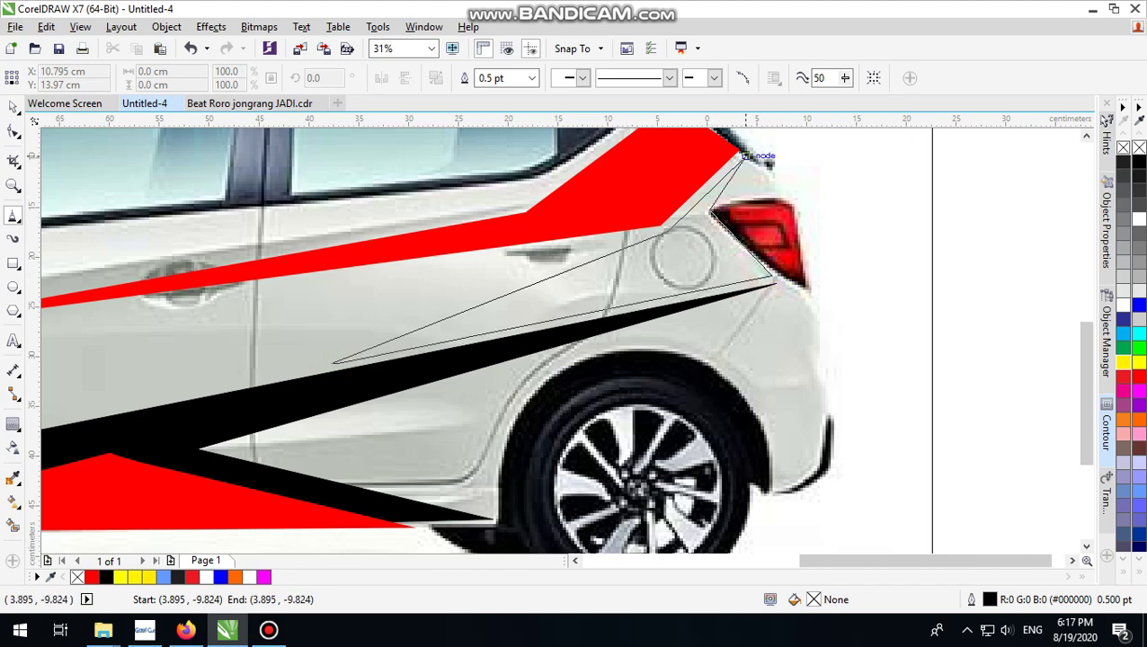
pyautogui.click(781, 198)
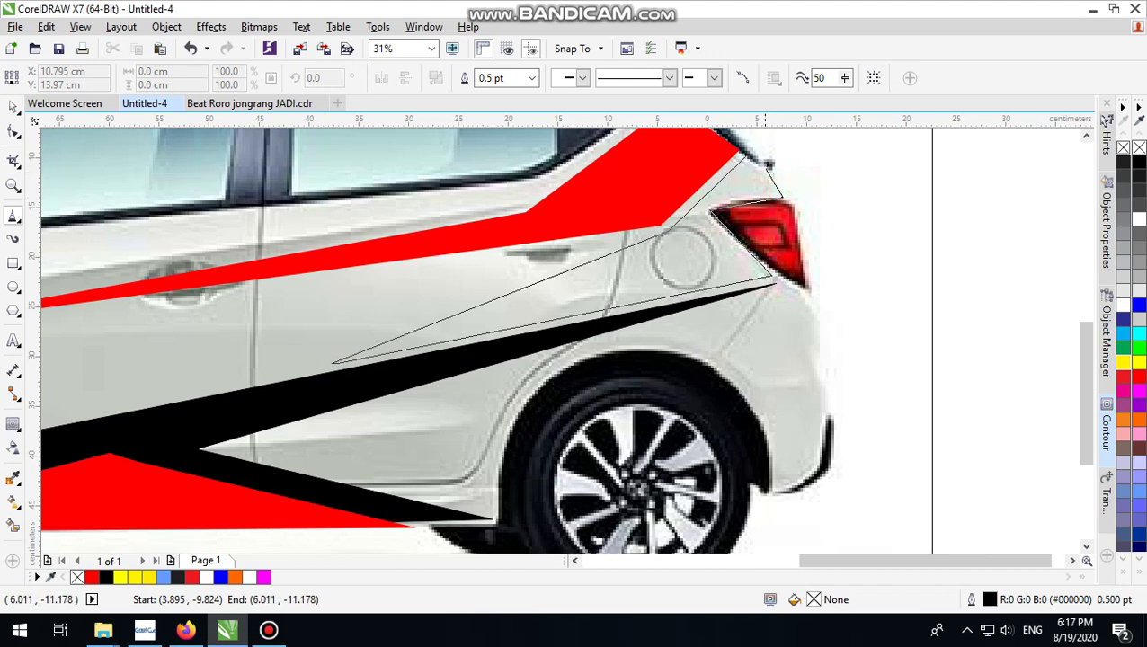
pyautogui.click(745, 157)
# Step: Fill the rear quarter shape with black, move its lower rear corner node slightly rearward along the taillight and deselect it
pyautogui.click(13, 107)
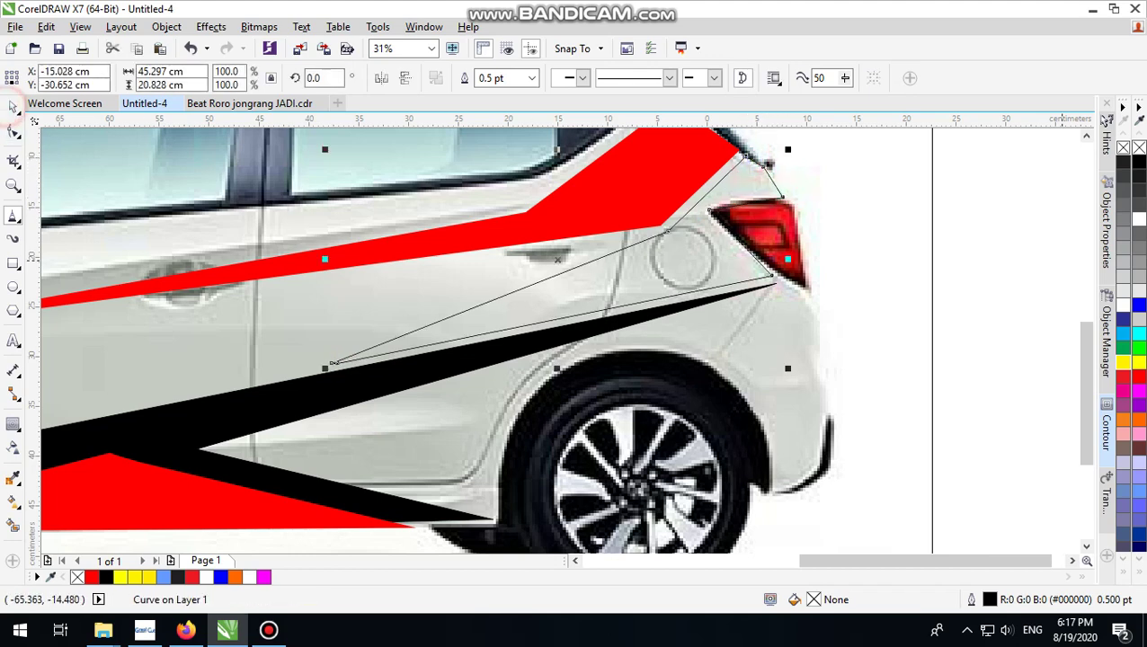
pyautogui.click(1134, 161)
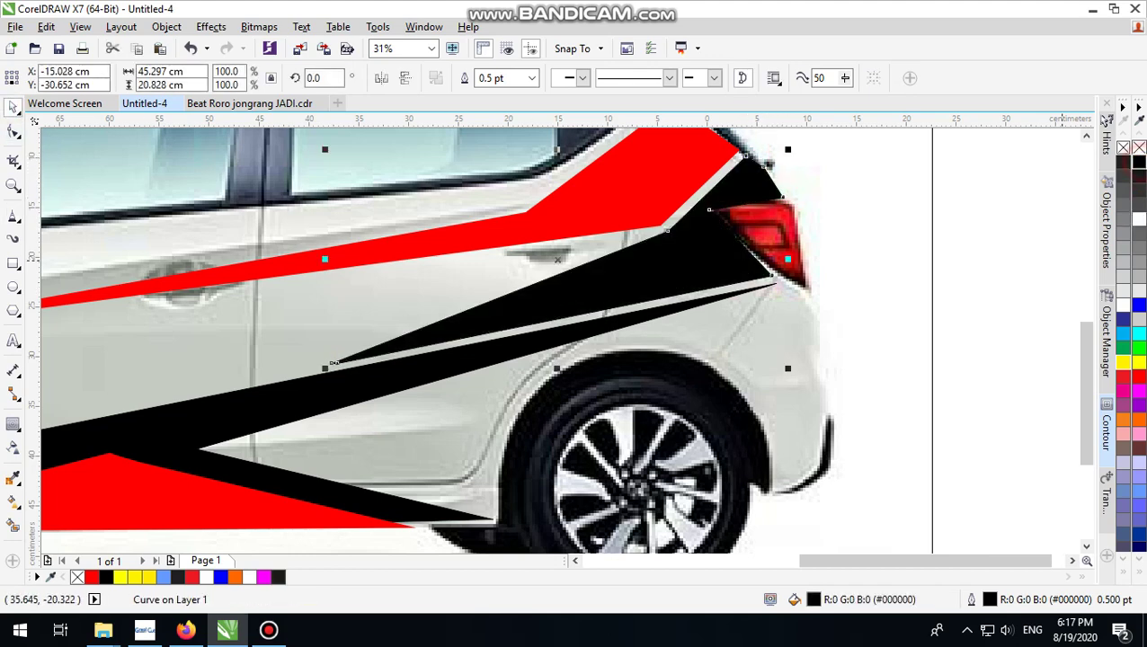
pyautogui.click(14, 131)
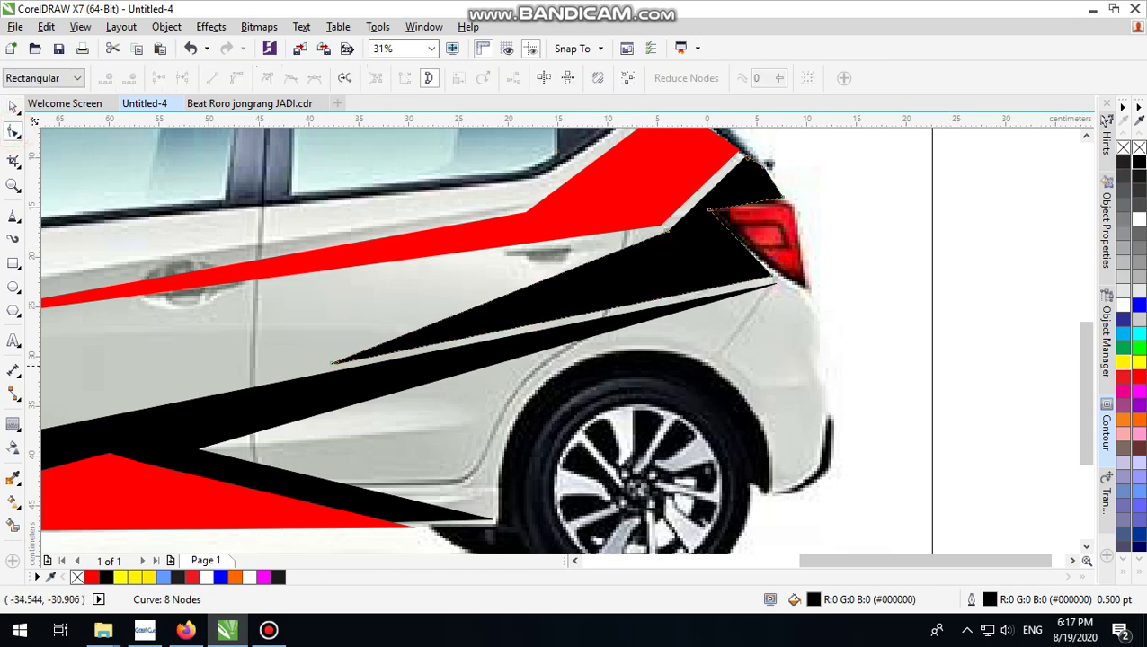
pyautogui.moveTo(772, 275); pyautogui.dragTo(781, 272)
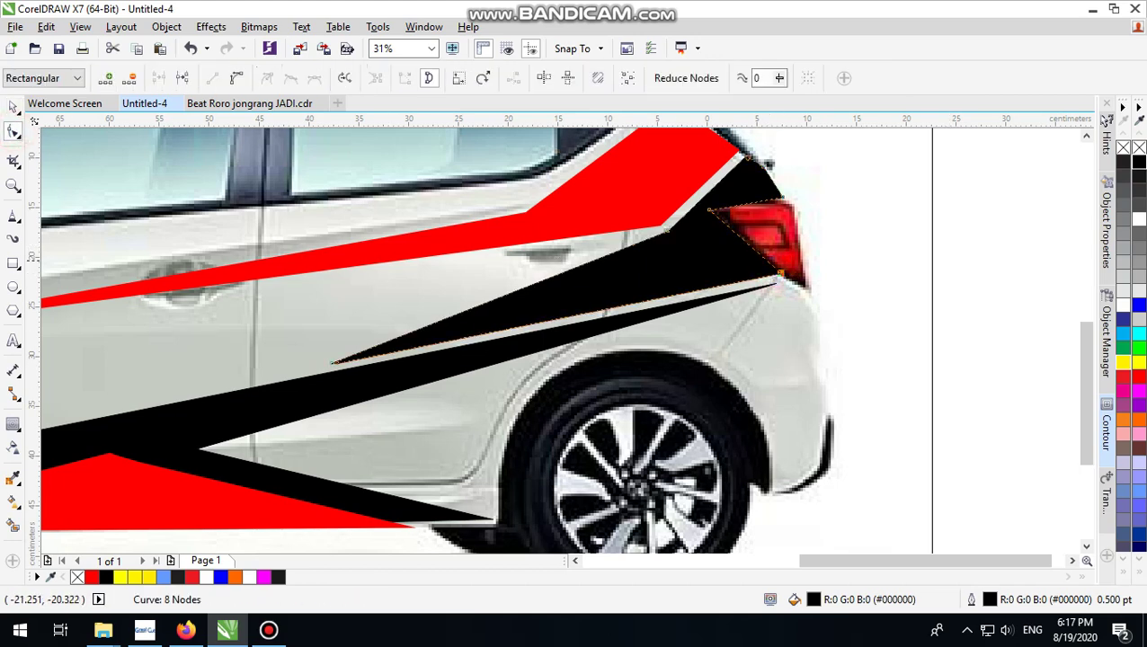
pyautogui.click(13, 106)
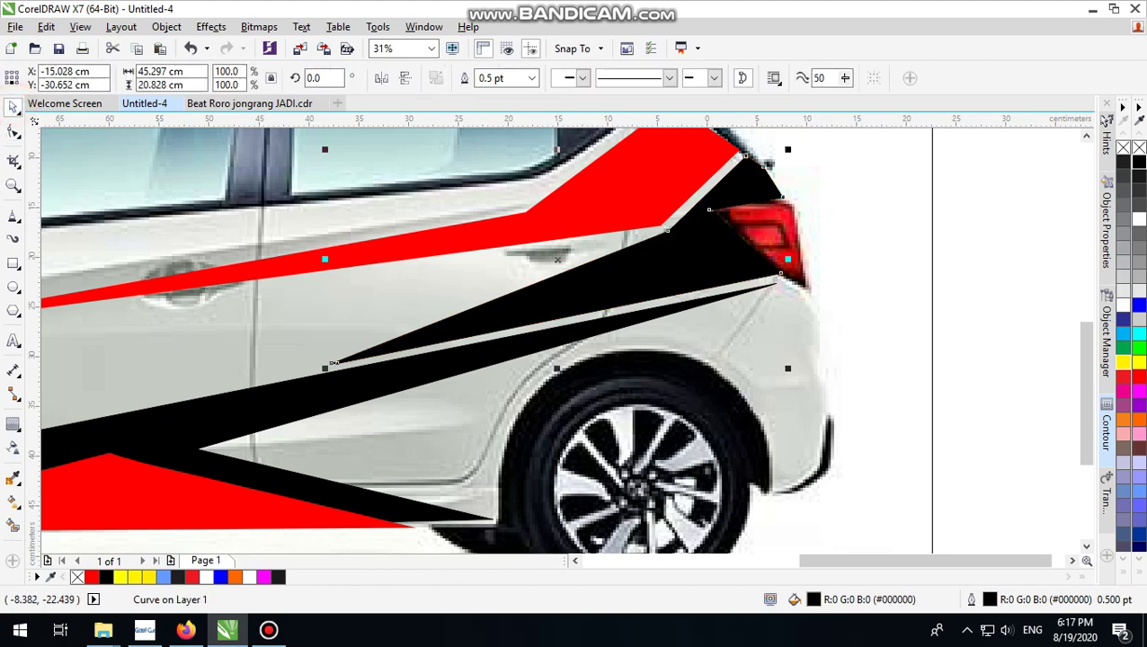
pyautogui.scroll(-2, 653, 289)
pyautogui.click(794, 281)
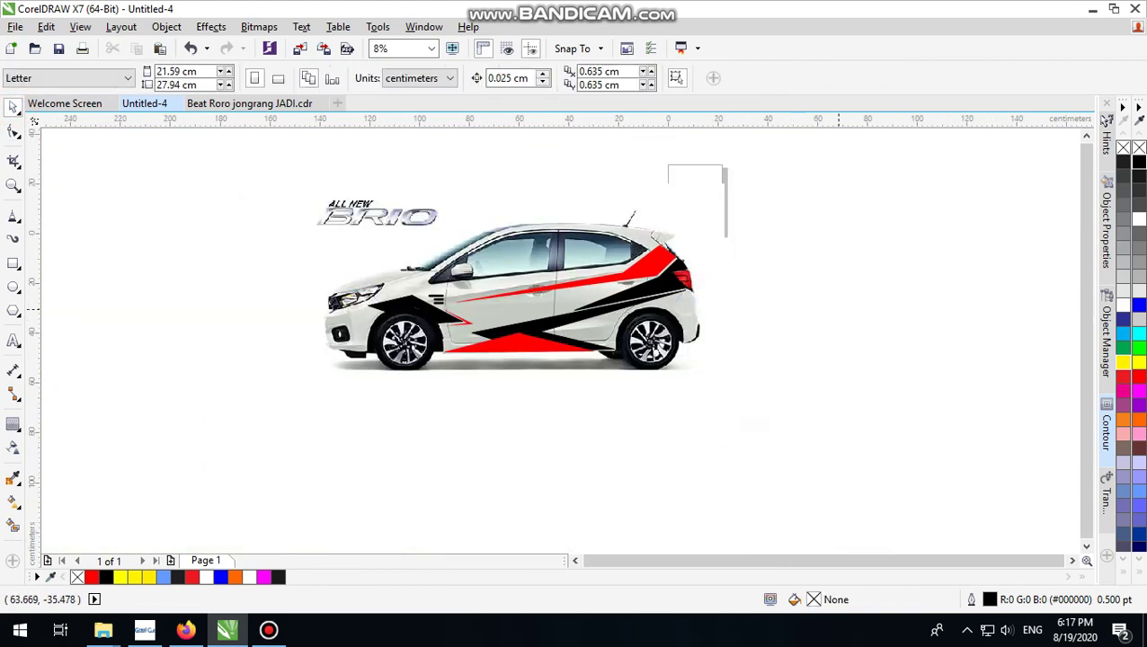
pyautogui.click(844, 293)
pyautogui.scroll(1, 512, 305)
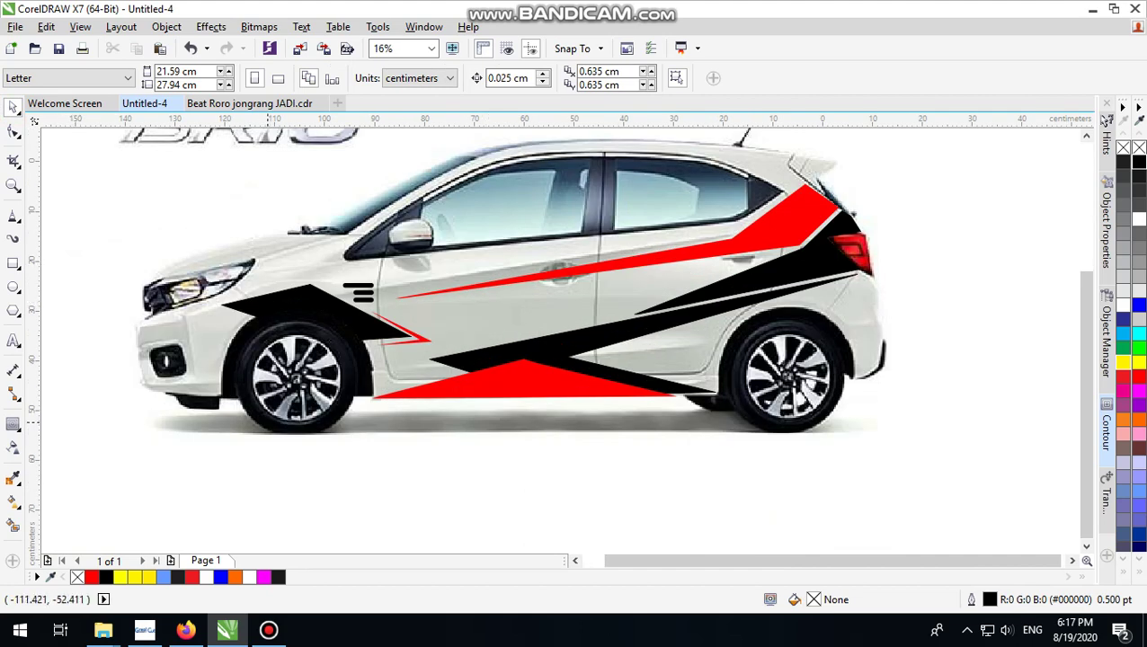
pyautogui.scroll(-1, 573, 409)
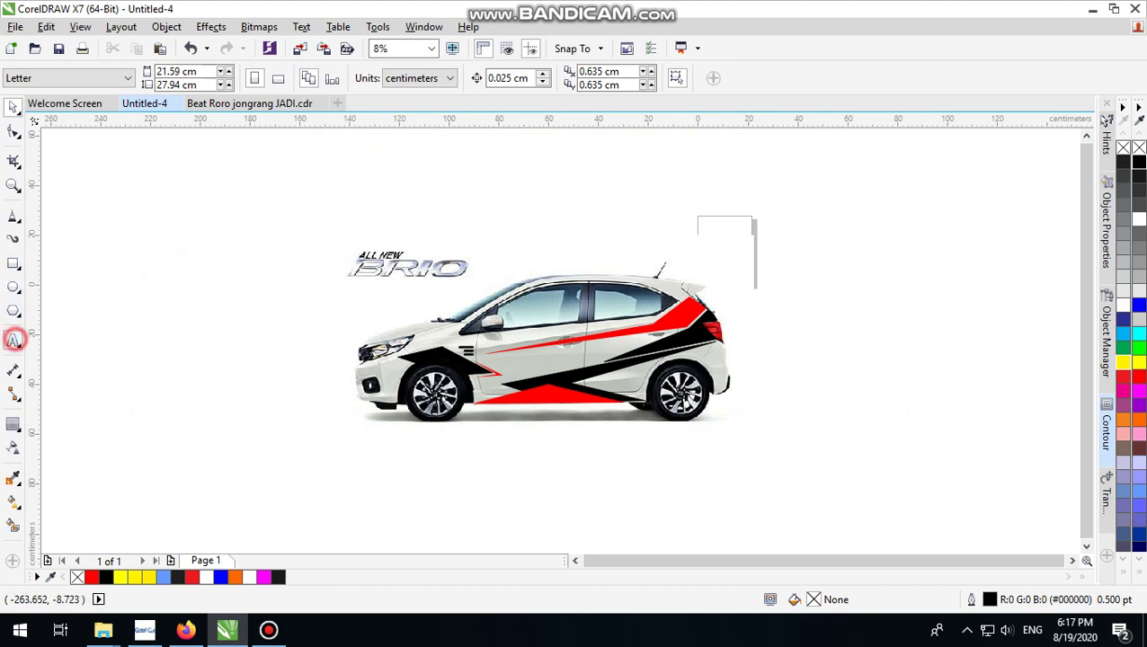
pyautogui.click(14, 340)
pyautogui.scroll(1, 563, 440)
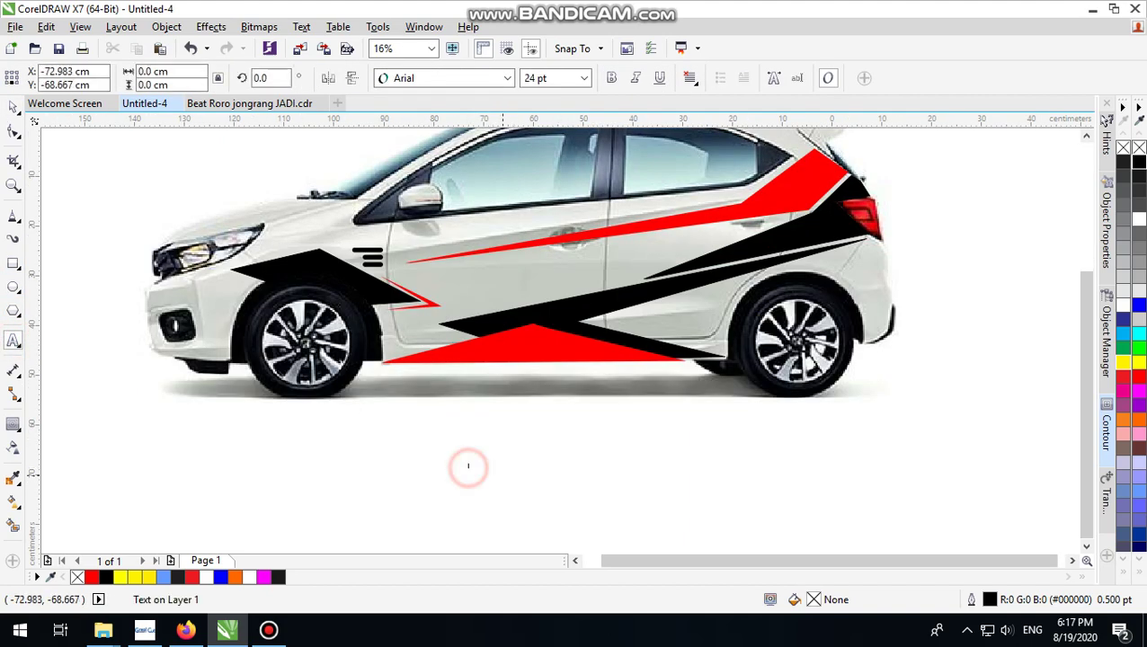
pyautogui.scroll(1, 467, 466)
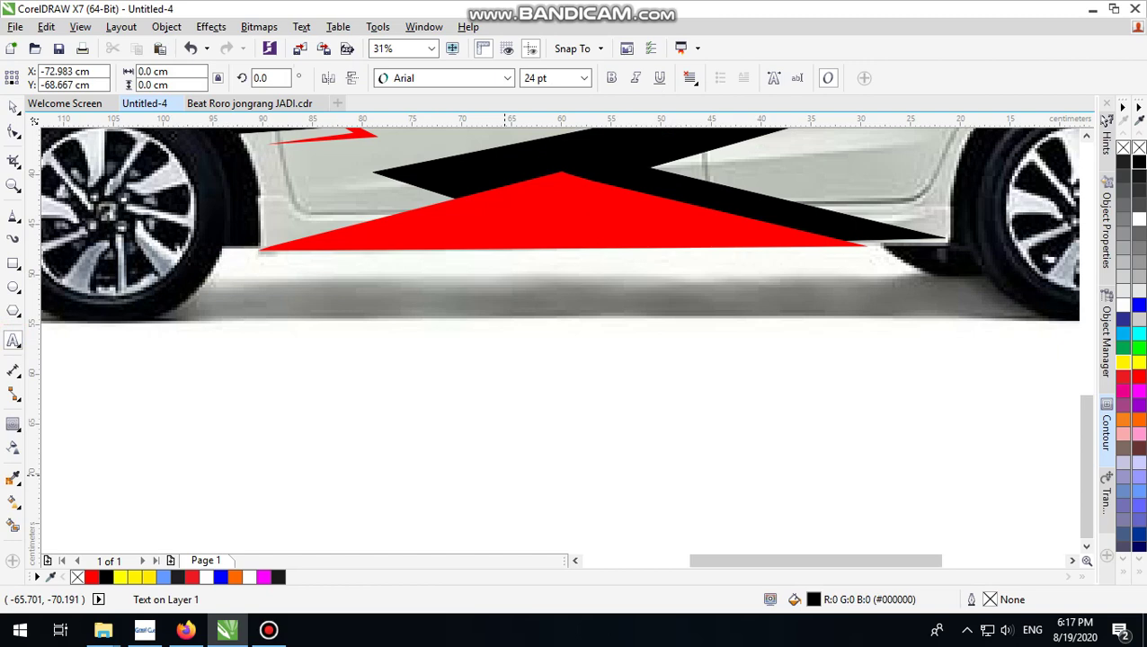
pyautogui.click(431, 457)
pyautogui.write('ga')
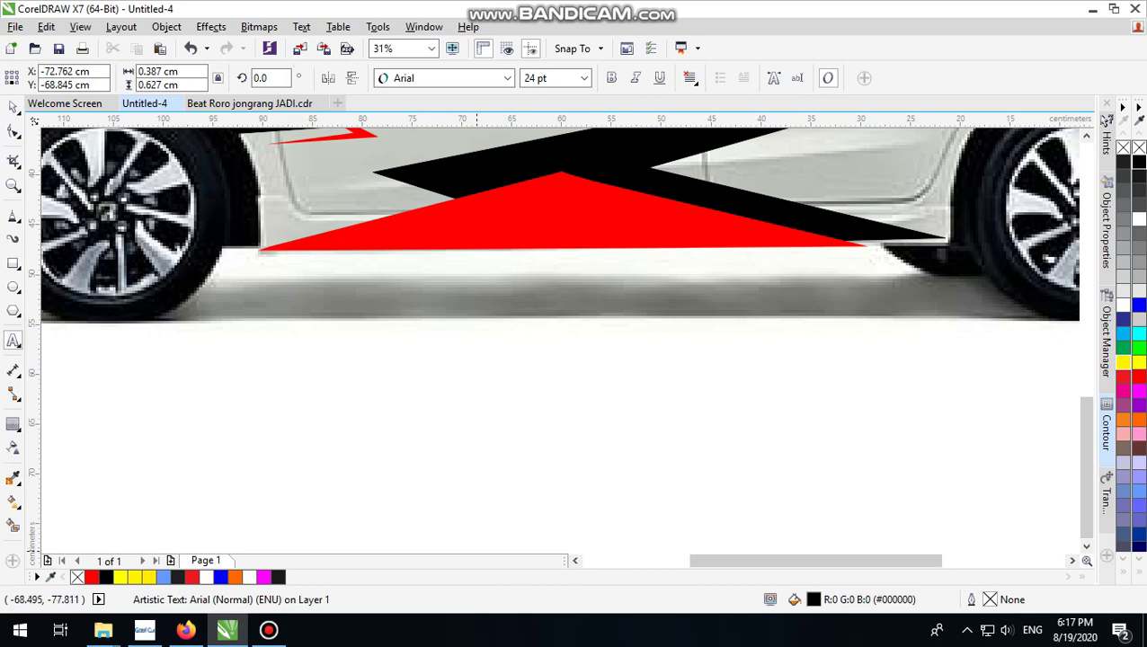
# Step: Add the artistic text "BY RIQUES" on the front door and enlarge it to about 55 × 8 cm
pyautogui.scroll(-3, 430, 454)
pyautogui.scroll(2, 455, 463)
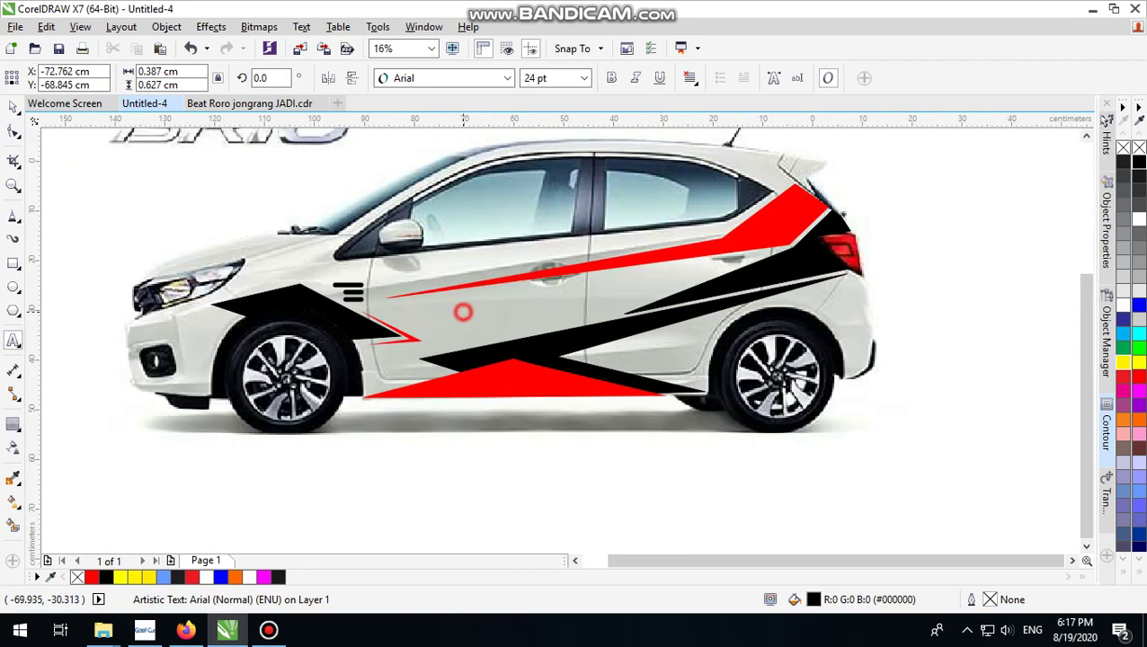
pyautogui.scroll(2, 461, 312)
pyautogui.scroll(-2, 402, 329)
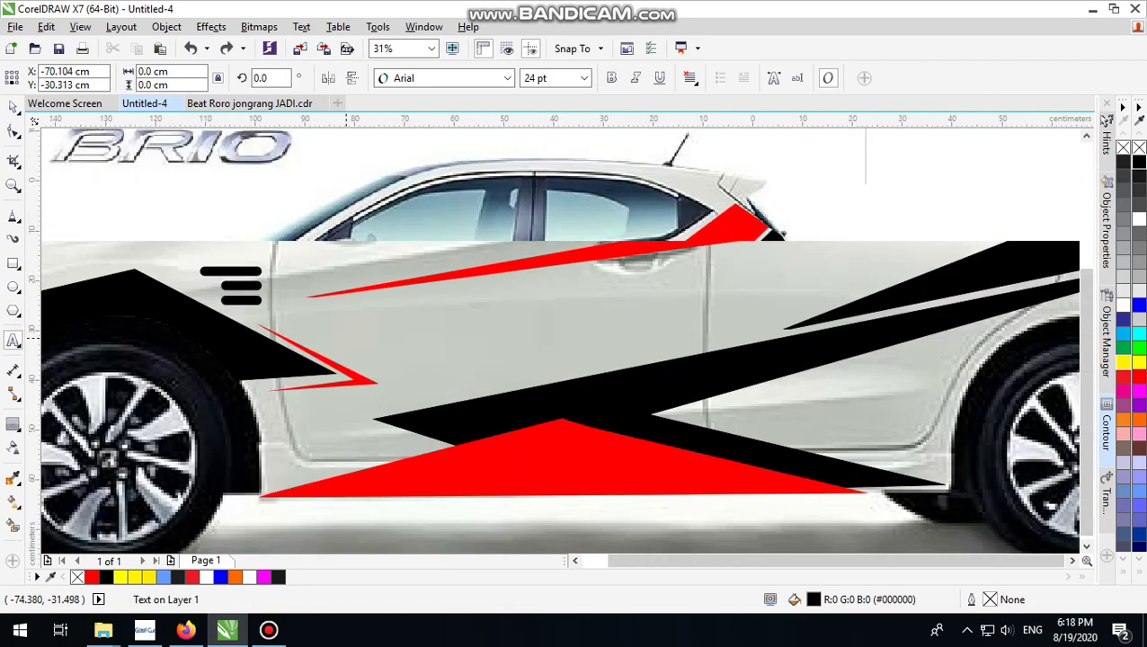
pyautogui.click(403, 330)
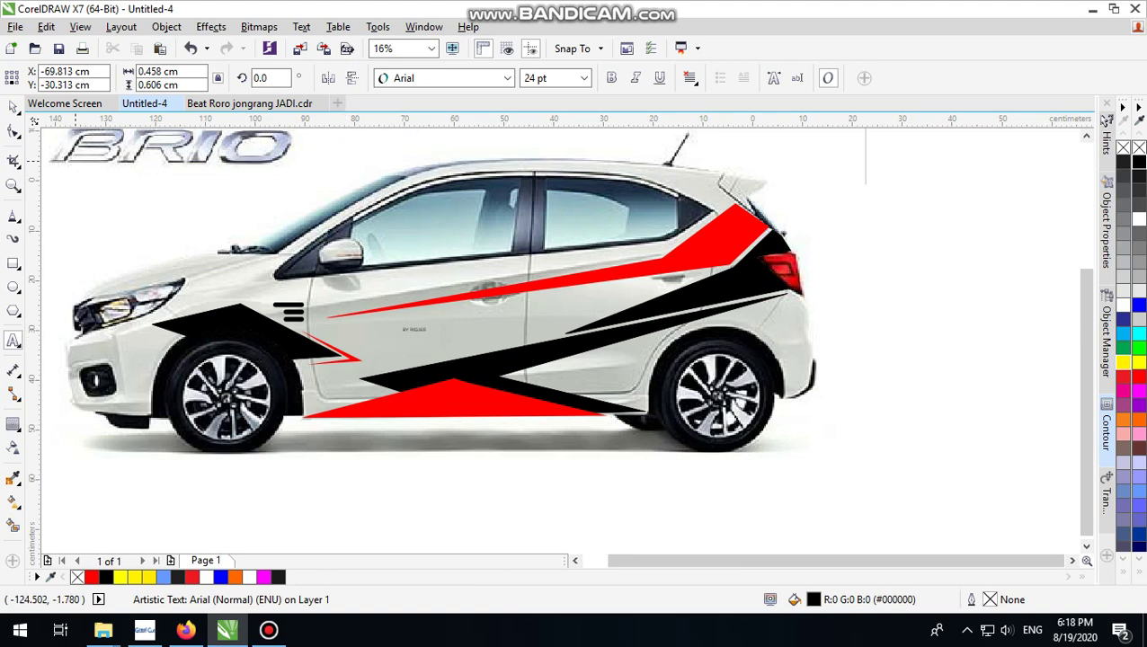
pyautogui.click(14, 106)
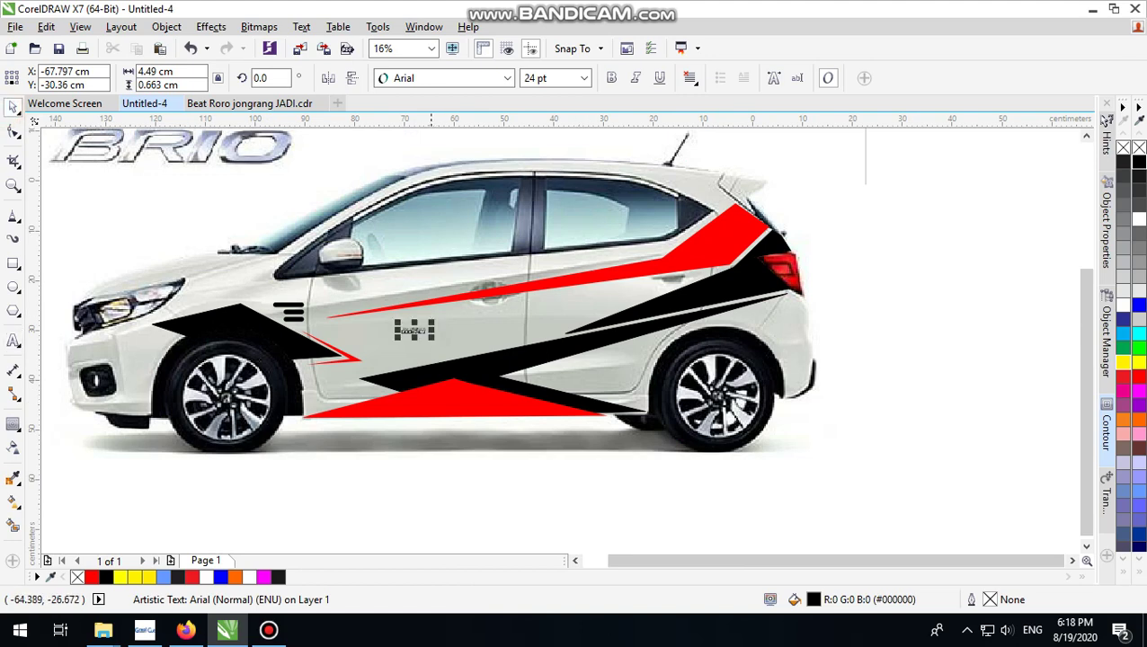
pyautogui.moveTo(434, 317); pyautogui.dragTo(683, 288)
# Step: Try the Breakaway font on the "BY RIQUES" text
pyautogui.click(584, 309)
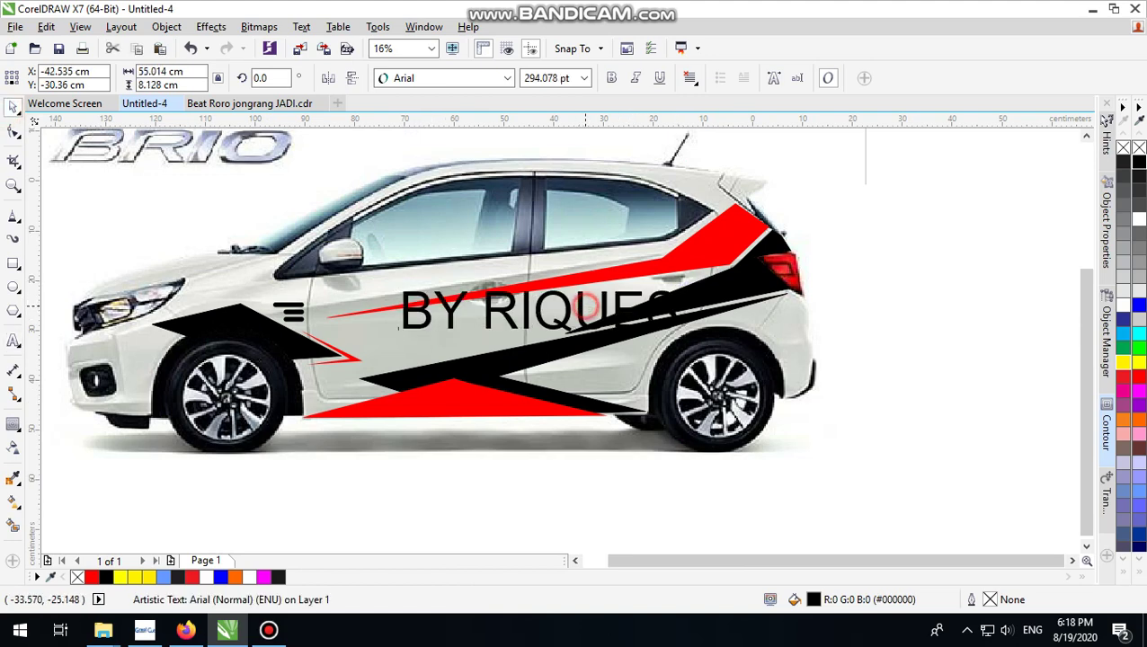
pyautogui.click(576, 306)
pyautogui.click(440, 78)
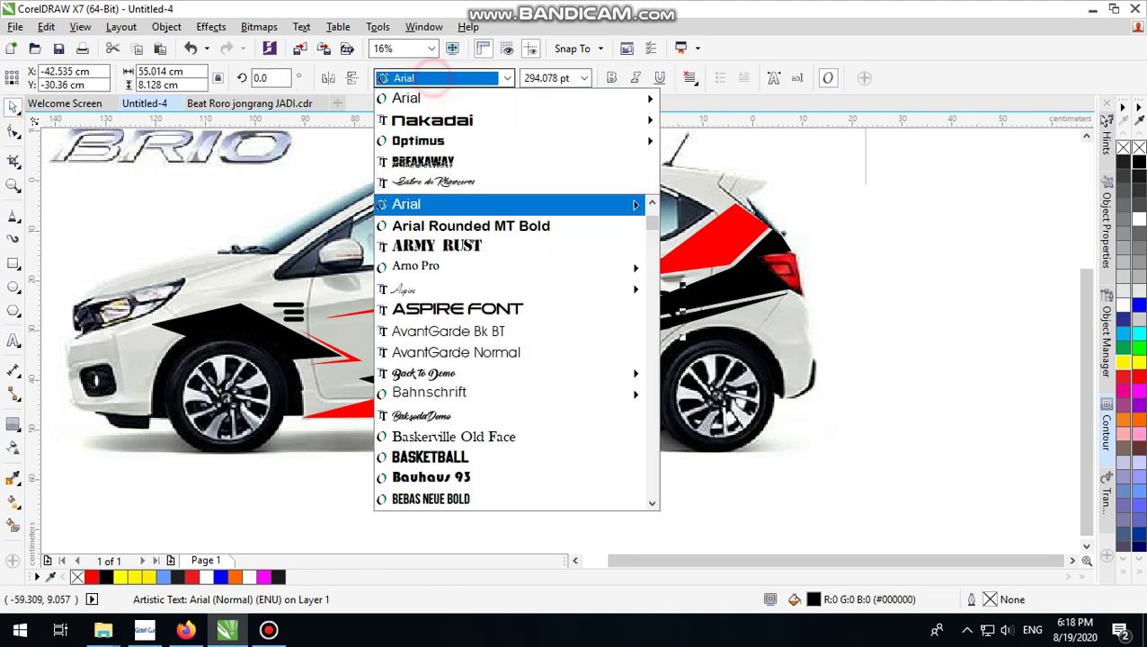
pyautogui.scroll(-2, 433, 373)
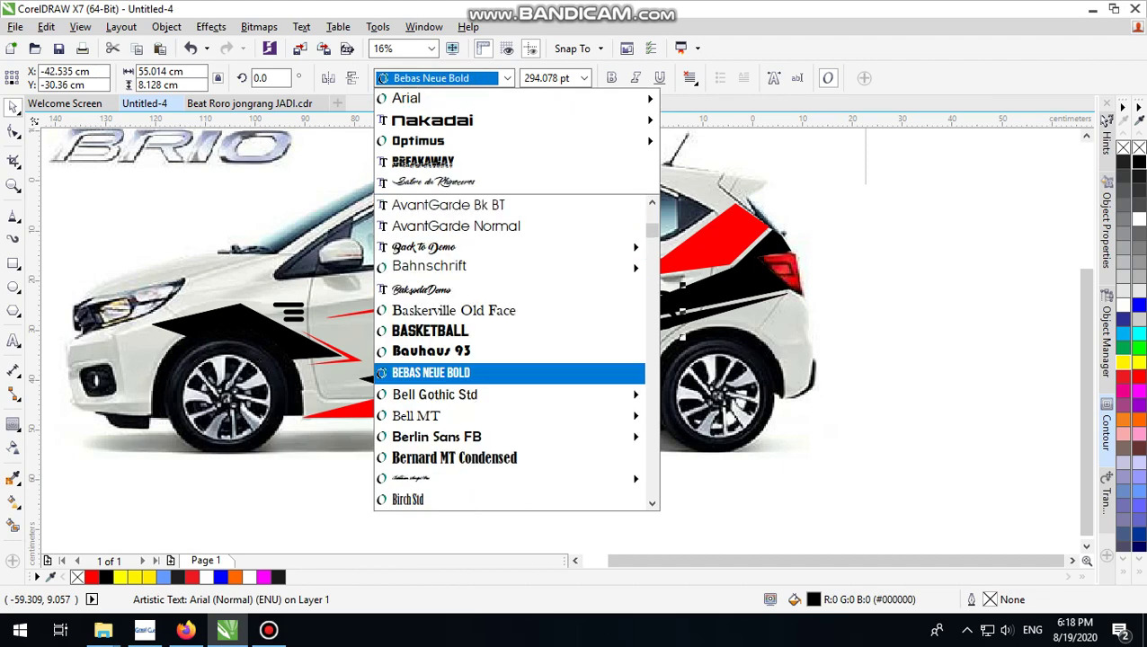
pyautogui.press('Down')
pyautogui.press('Down')
pyautogui.press('Down')
pyautogui.press('Down')
pyautogui.press('Down')
pyautogui.press('Down')
pyautogui.press('Down')
pyautogui.press('Down')
pyautogui.press('Down')
pyautogui.press('Down')
pyautogui.press('Down')
pyautogui.press('Down')
pyautogui.press('Down')
pyautogui.press('Down')
pyautogui.press('Down')
pyautogui.press('Down')
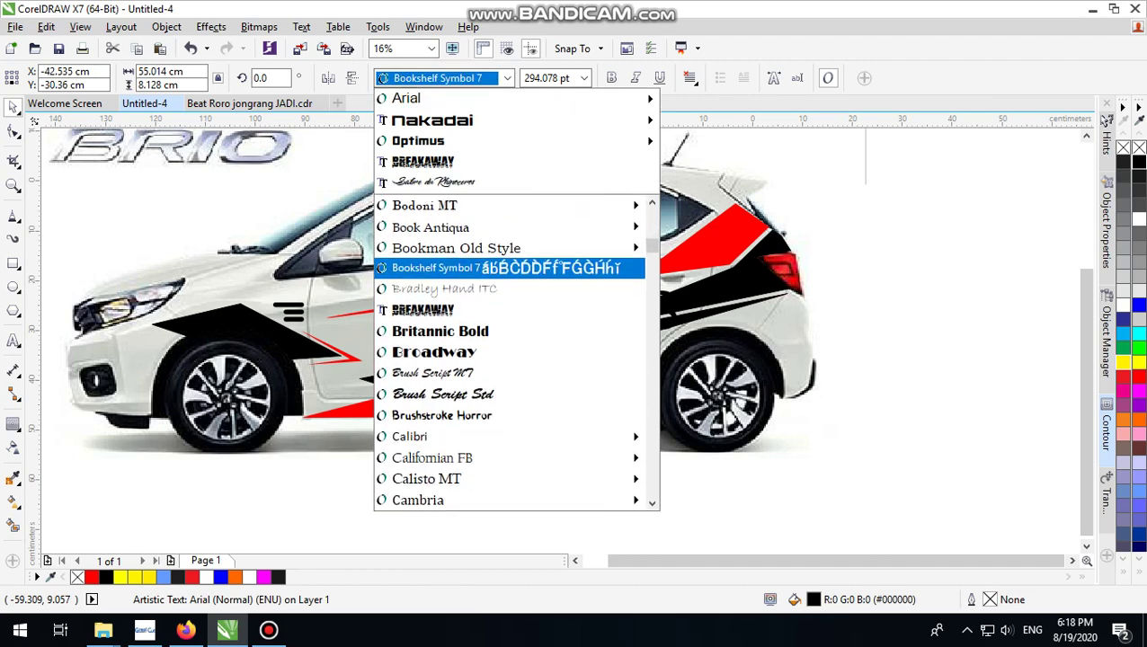
pyautogui.press('Down')
pyautogui.press('Down')
pyautogui.press('Down')
pyautogui.press('Up')
pyautogui.press('Return')
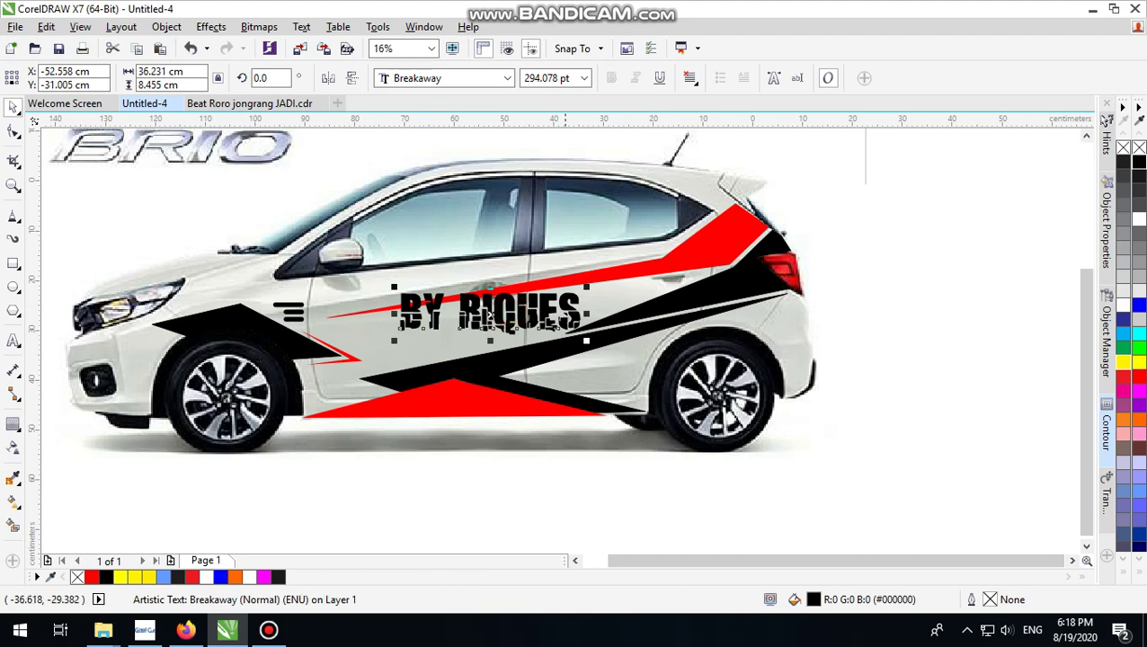
# Step: Try the Dash9812 font on the "BY RIQUES" text
pyautogui.click(435, 74)
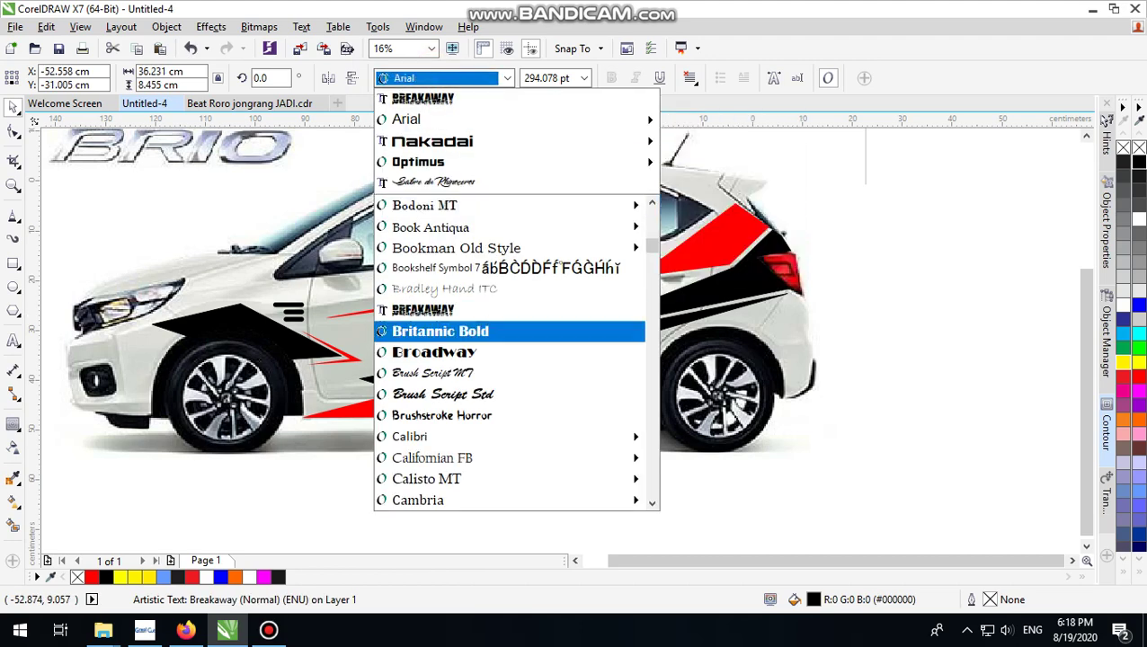
pyautogui.scroll(-2, 433, 373)
pyautogui.press('Down')
pyautogui.press('Down')
pyautogui.press('Down')
pyautogui.press('Down')
pyautogui.press('Down')
pyautogui.press('Down')
pyautogui.press('Down')
pyautogui.press('Down')
pyautogui.press('Down')
pyautogui.press('Down')
pyautogui.press('Down')
pyautogui.press('Down')
pyautogui.press('Down')
pyautogui.press('Down')
pyautogui.press('Down')
pyautogui.press('Down')
pyautogui.press('Down')
pyautogui.press('Down')
pyautogui.press('Down')
pyautogui.press('Down')
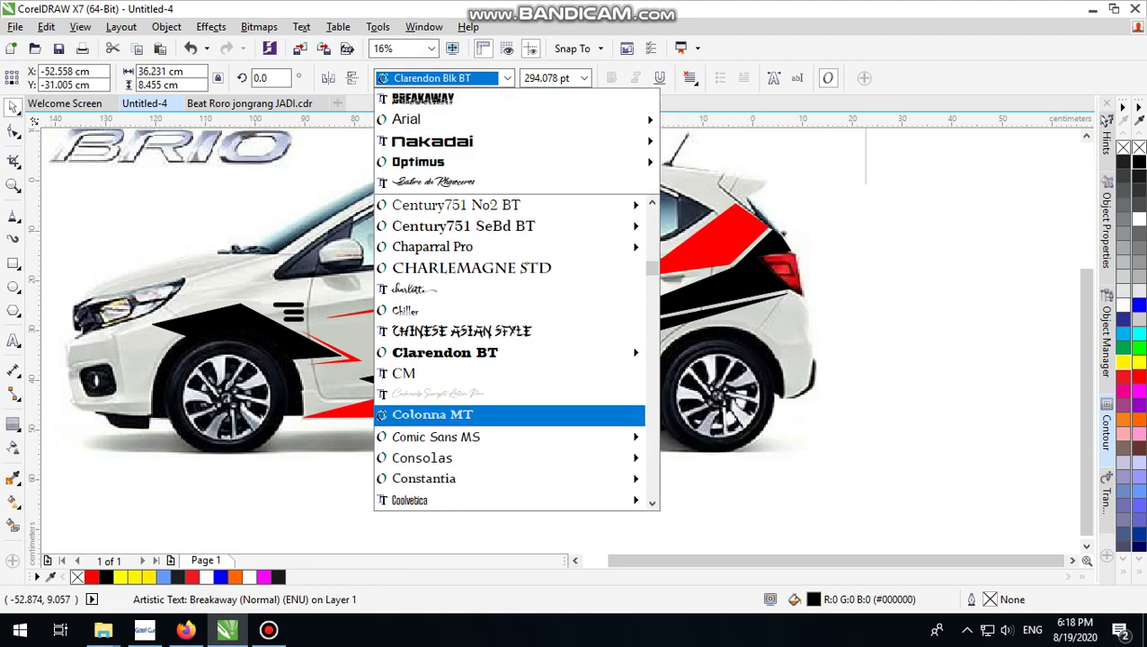
pyautogui.press('Down')
pyautogui.press('Down')
pyautogui.press('Down')
pyautogui.press('Down')
pyautogui.press('Down')
pyautogui.press('Down')
pyautogui.press('Down')
pyautogui.press('Down')
pyautogui.press('Down')
pyautogui.press('Down')
pyautogui.press('Up')
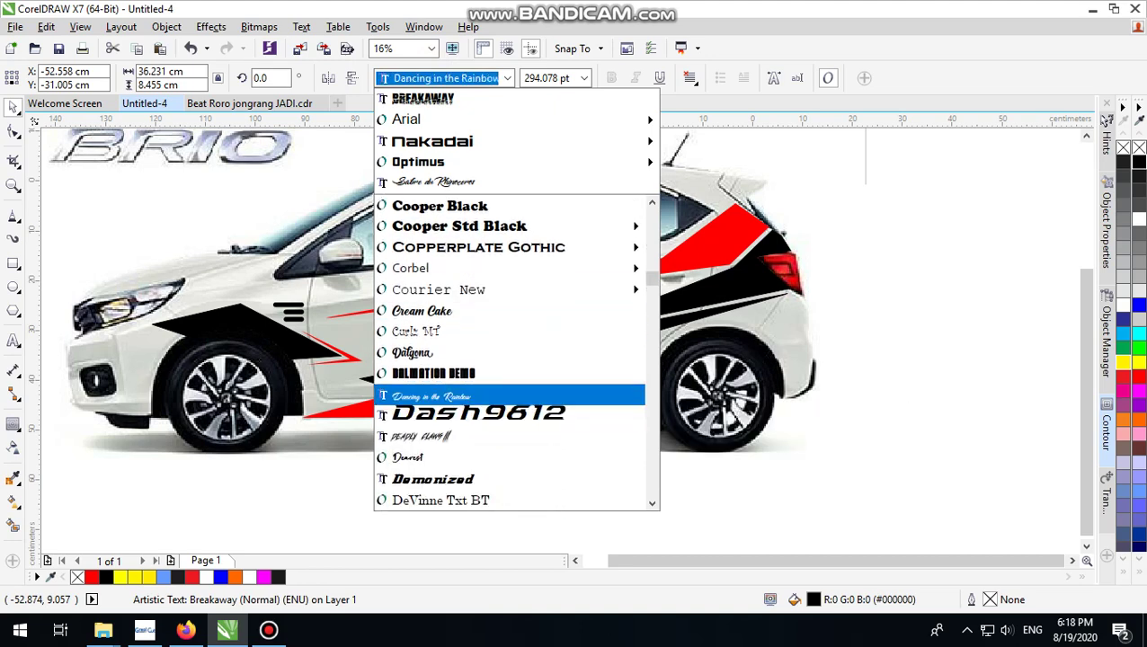
pyautogui.press('Down')
pyautogui.click(509, 410)
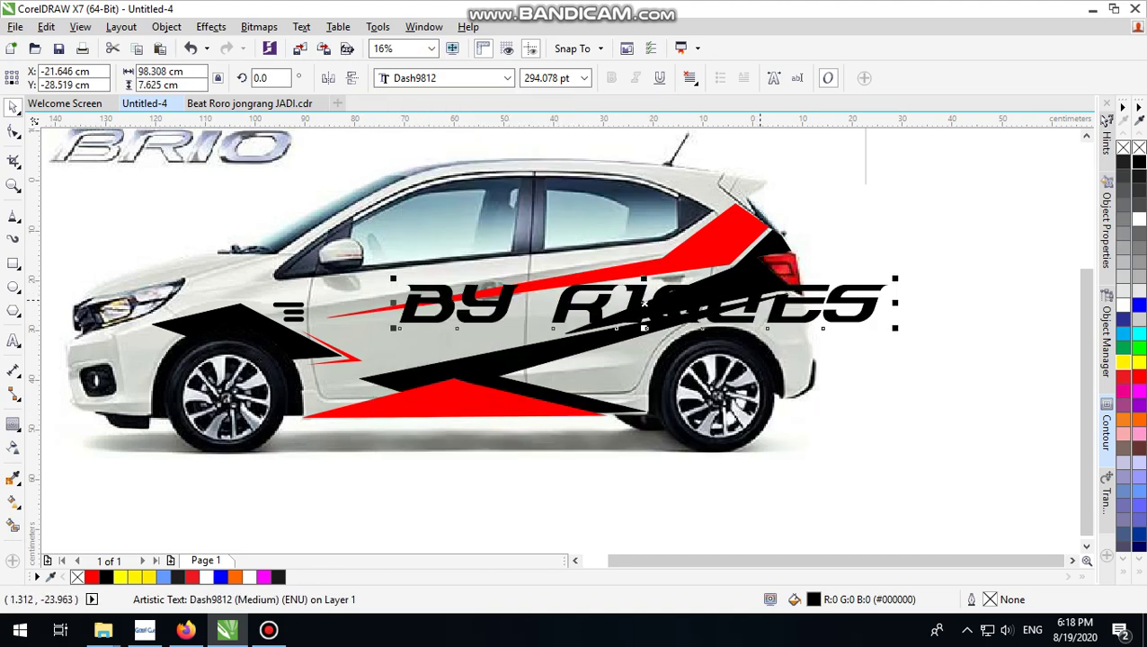
# Step: Scale the "BY RIQUES" text down to about 140 pt and set its font to Demonized
pyautogui.moveTo(895, 279); pyautogui.dragTo(638, 300)
pyautogui.click(465, 74)
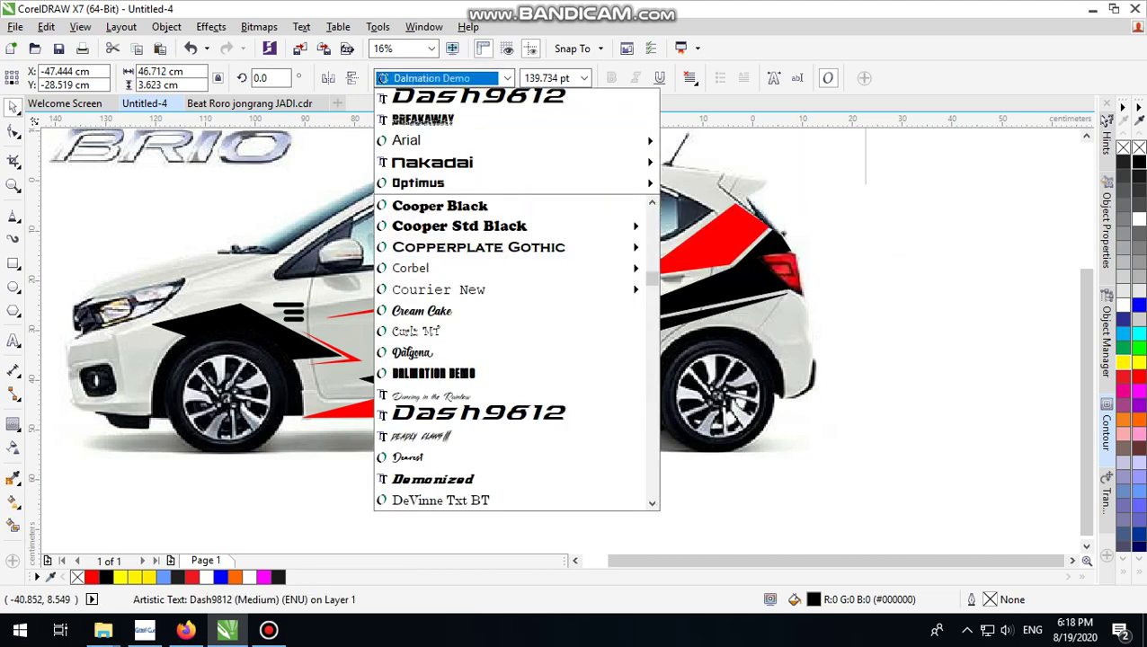
pyautogui.scroll(-2, 508, 405)
pyautogui.click(508, 352)
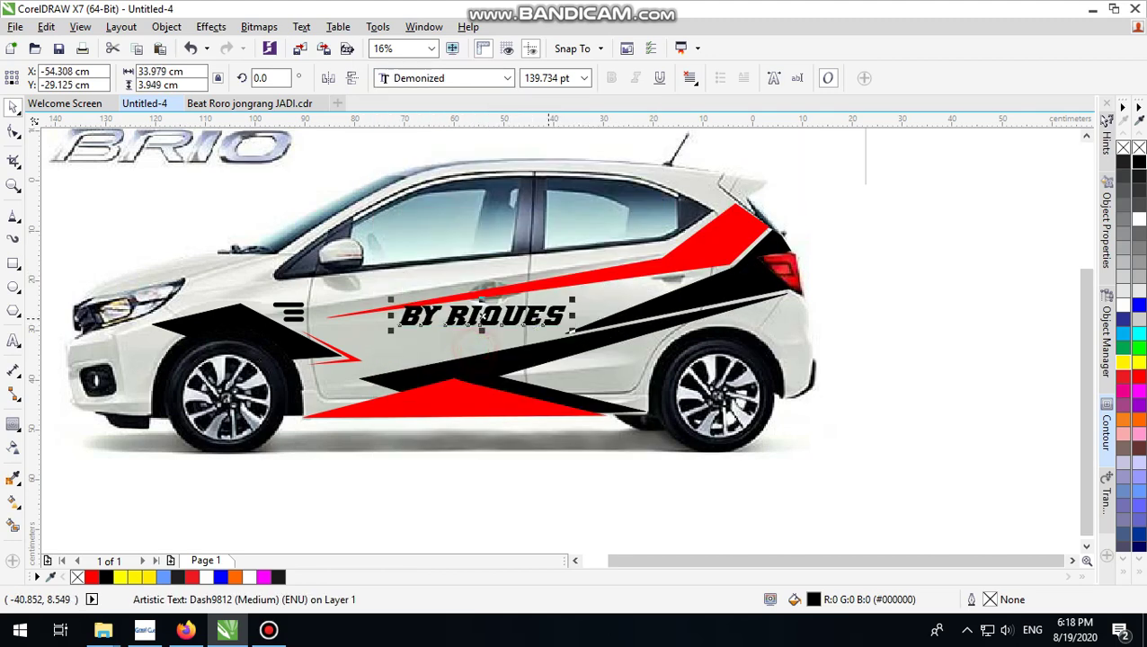
# Step: Set the font of the "BY RIQUES" text to Infinite Justice
pyautogui.scroll(1, 526, 303)
pyautogui.hotkey('ctrl', 'shift', 'f')
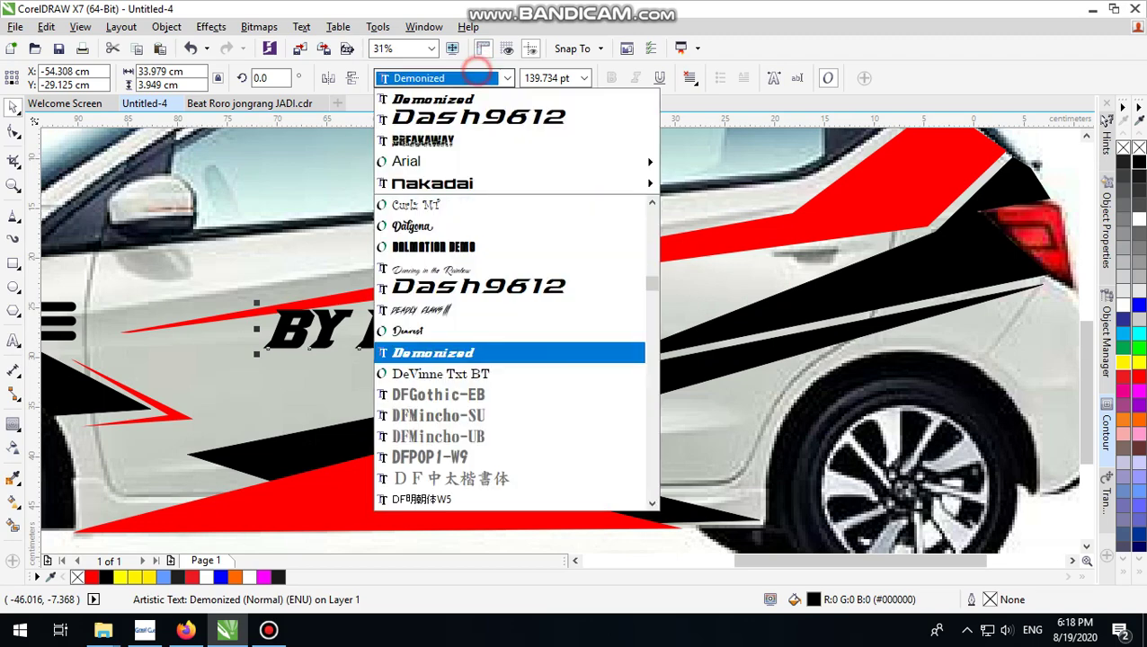
pyautogui.press('Down')
pyautogui.press('Down')
pyautogui.press('Down')
pyautogui.press('Down')
pyautogui.press('Down')
pyautogui.press('Down')
pyautogui.press('Down')
pyautogui.press('Down')
pyautogui.press('Down')
pyautogui.press('Down')
pyautogui.press('Down')
pyautogui.press('Down')
pyautogui.press('Down')
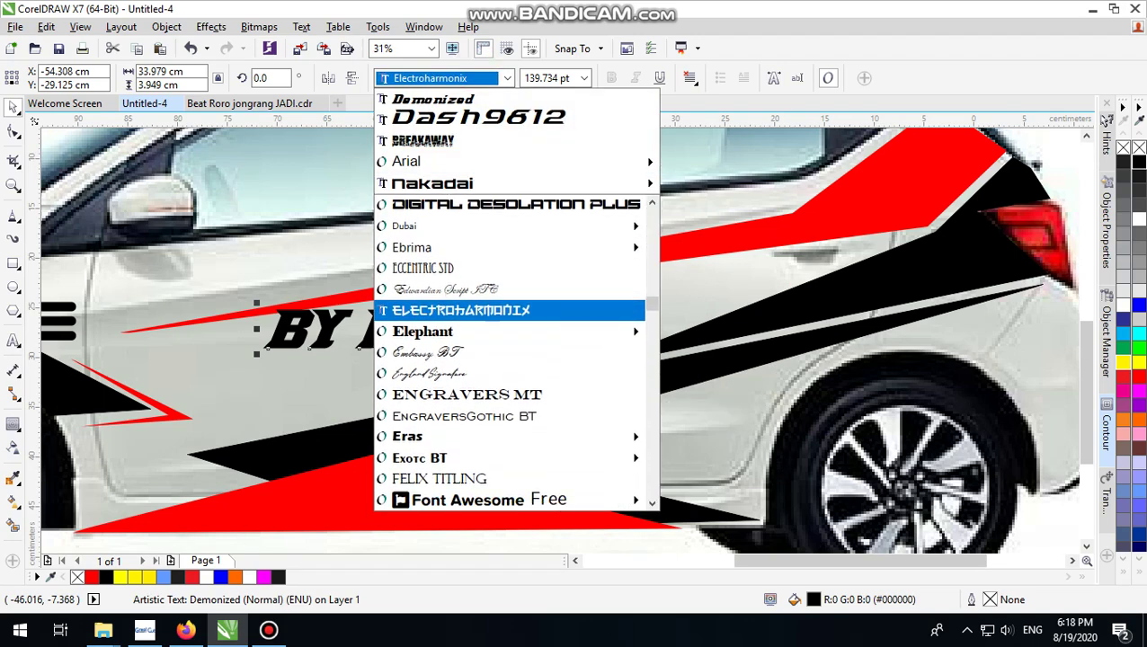
pyautogui.scroll(-10, 1105, 120)
pyautogui.scroll(-6, 1106, 120)
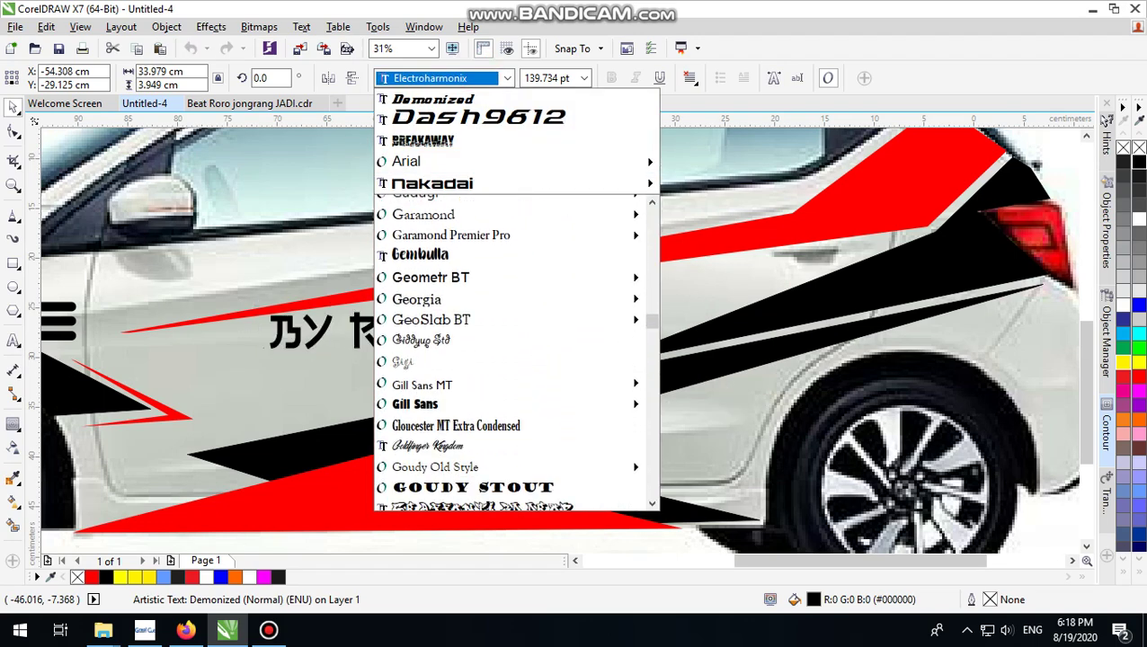
pyautogui.scroll(-5, 1106, 120)
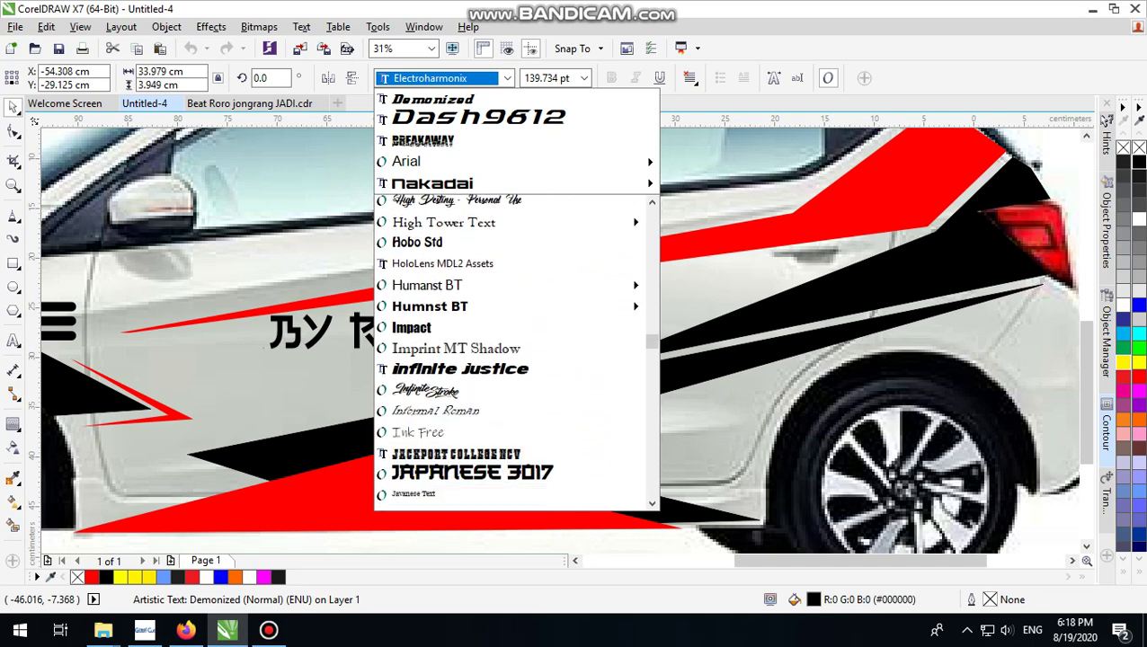
pyautogui.press('Up')
pyautogui.press('Up')
pyautogui.press('Up')
pyautogui.press('Up')
pyautogui.press('Up')
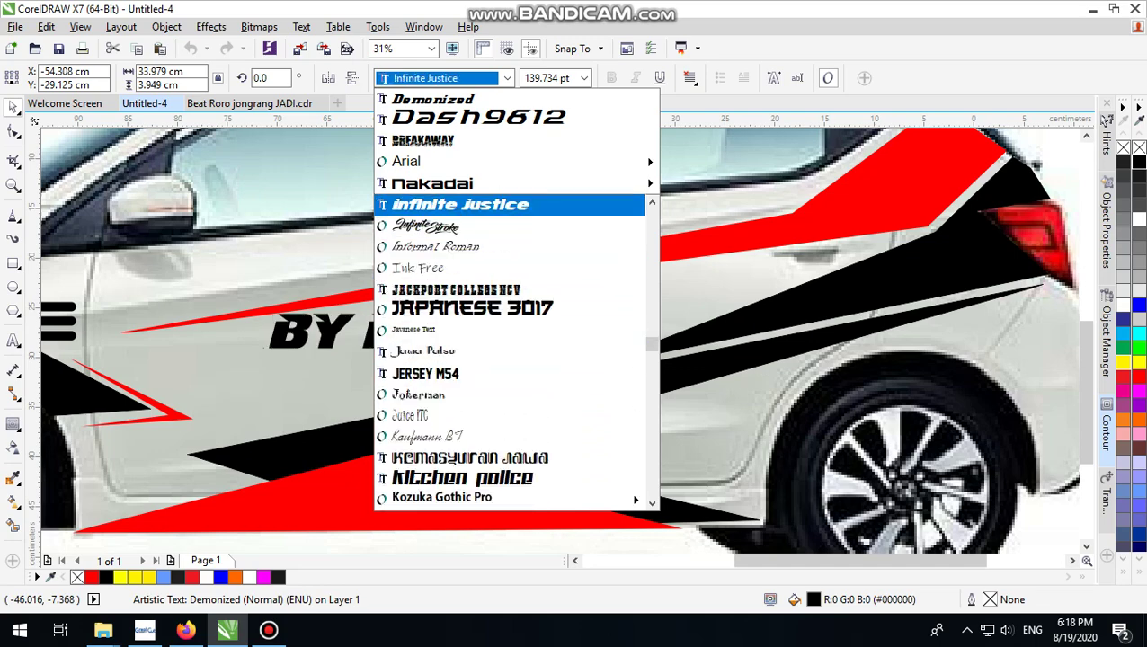
pyautogui.click(528, 205)
pyautogui.scroll(-2, 601, 347)
pyautogui.scroll(2, 586, 350)
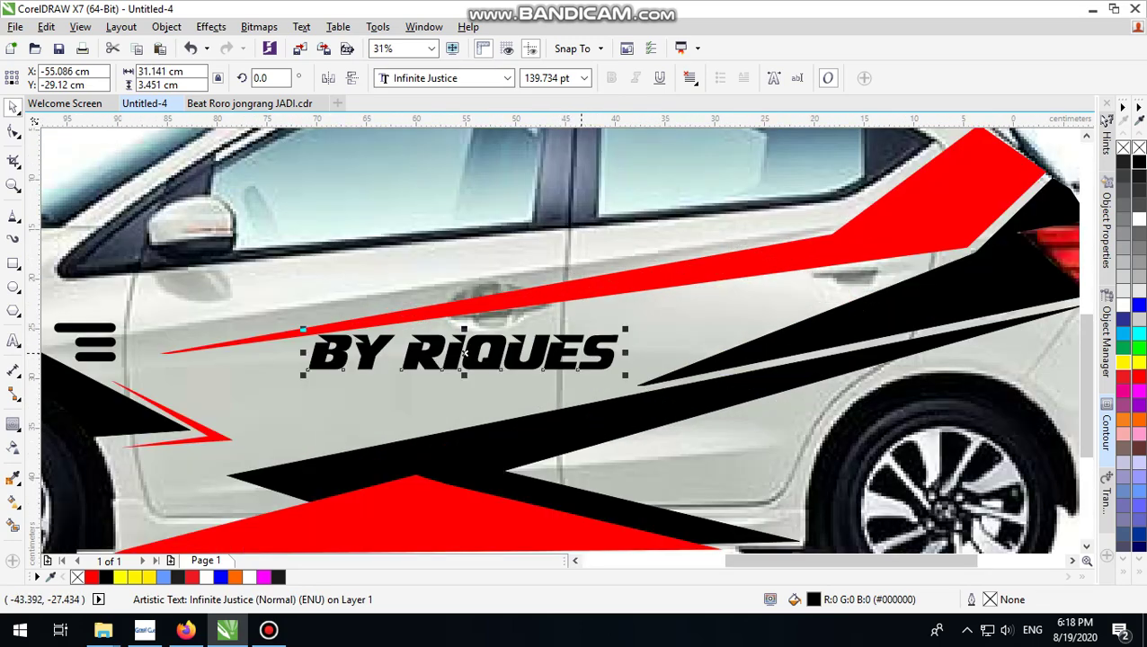
# Step: Enlarge the "BY RIQUES" text to about 236 pt and tilt it about 6.5° upward toward the rear
pyautogui.scroll(-1, 582, 353)
pyautogui.click(598, 350)
pyautogui.moveTo(609, 338); pyautogui.dragTo(676, 320)
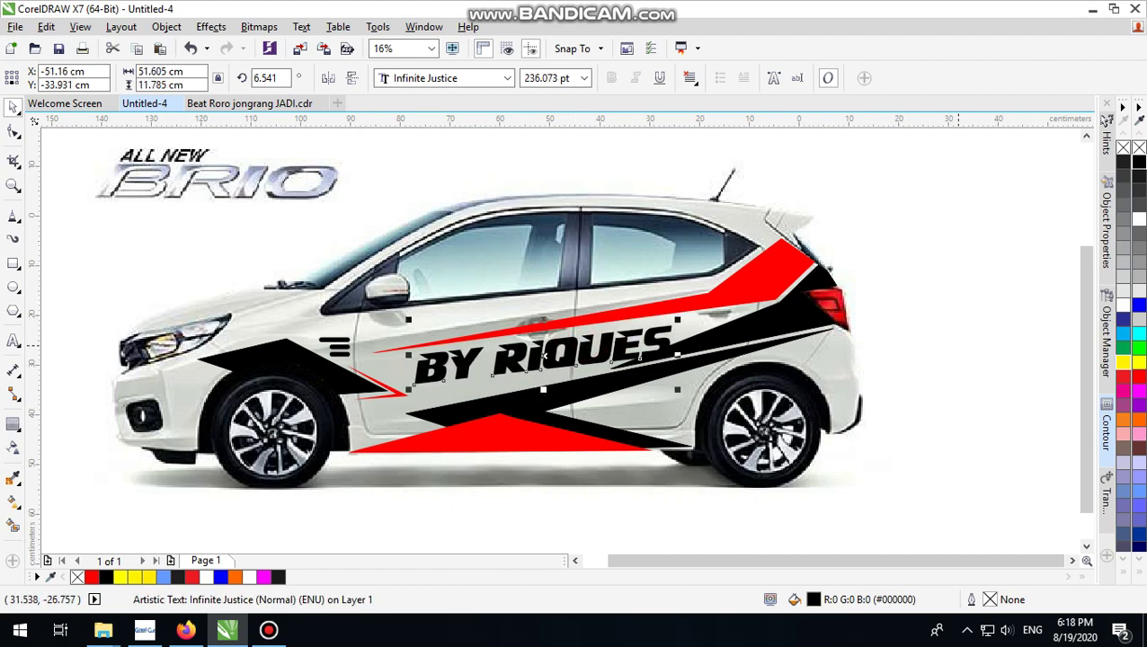
# Step: Draw a closed, arrow-like pointed shape about 52 × 17 cm below the black stripe, running from the rear door to the tail
pyautogui.scroll(2, 831, 398)
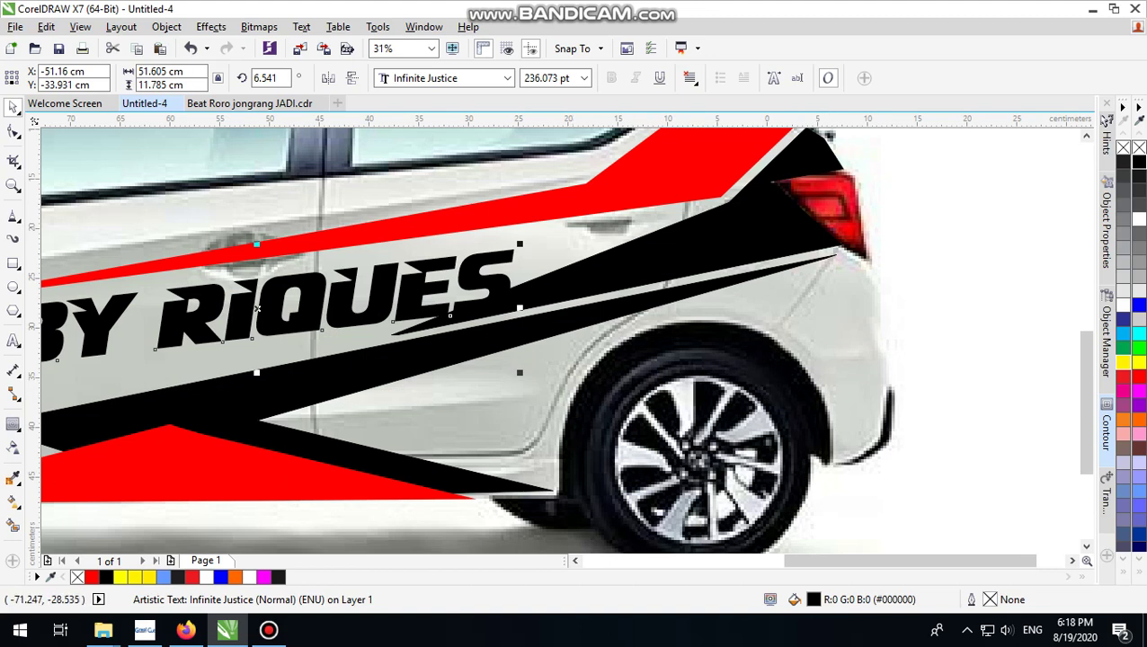
pyautogui.click(13, 216)
pyautogui.click(401, 444)
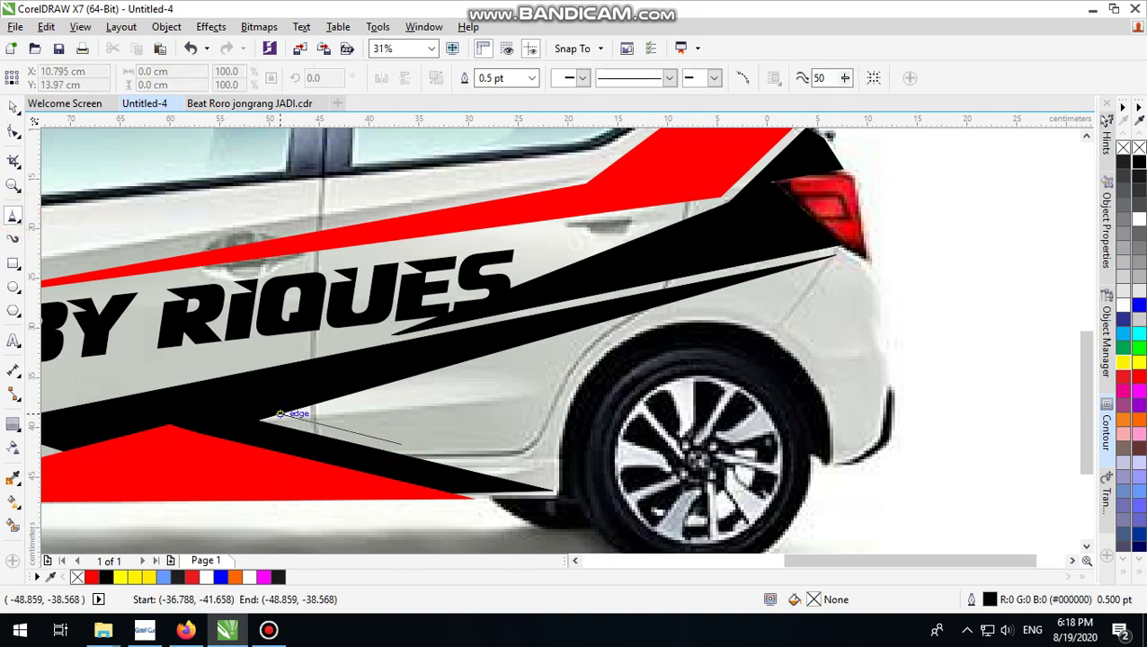
pyautogui.doubleClick(290, 419)
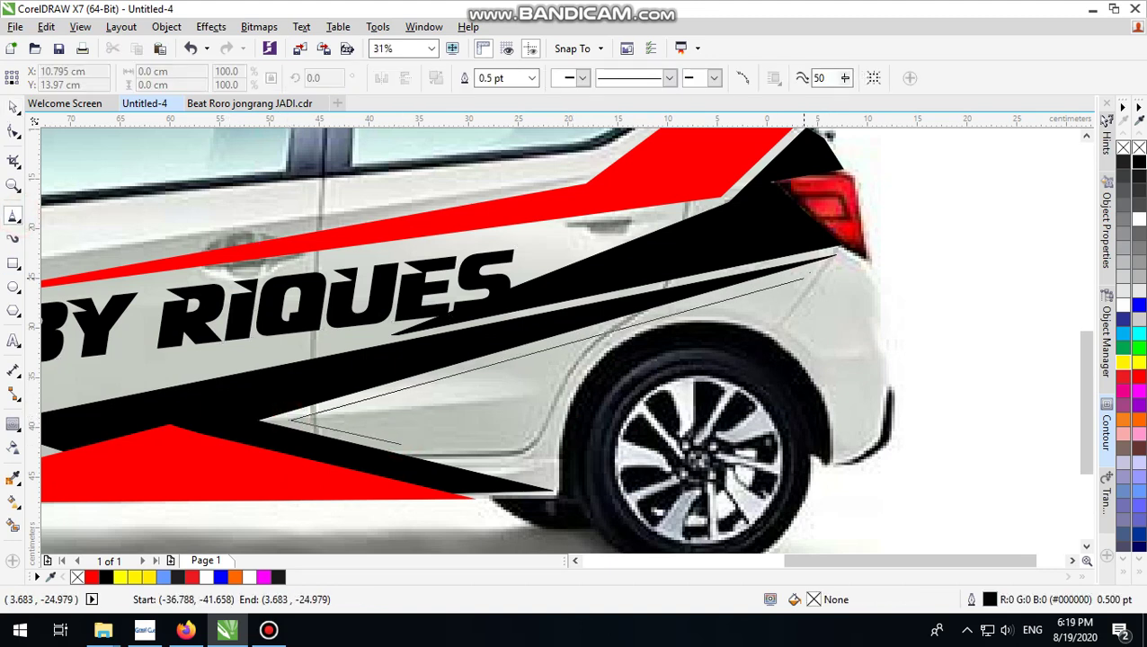
pyautogui.doubleClick(807, 273)
pyautogui.doubleClick(382, 411)
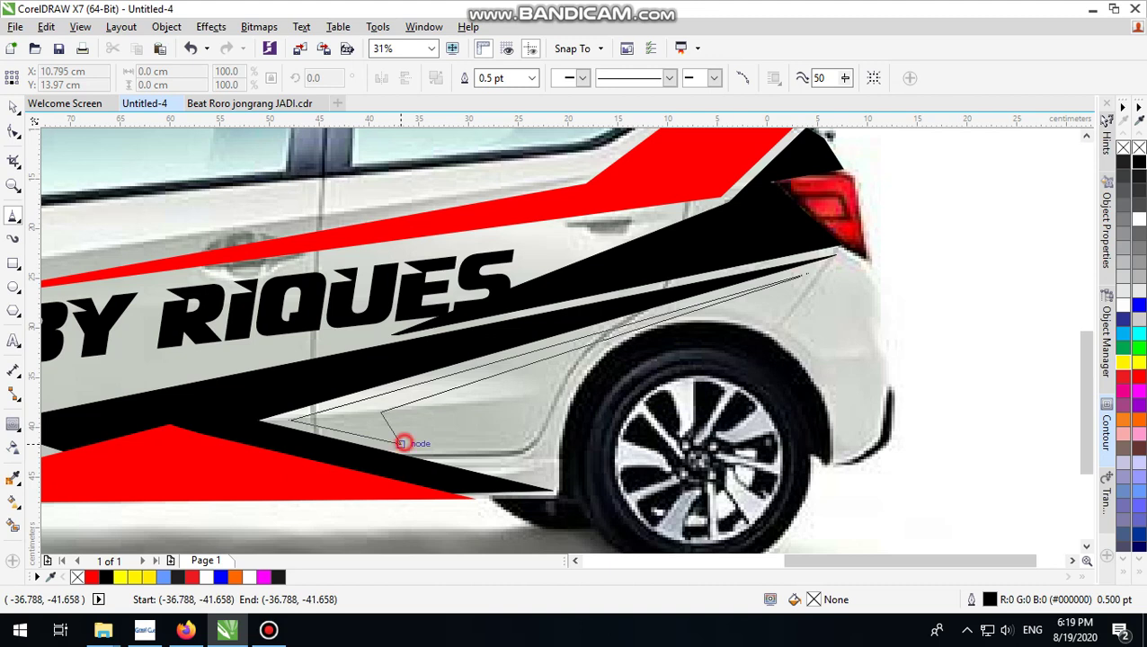
pyautogui.doubleClick(401, 443)
pyautogui.click(13, 107)
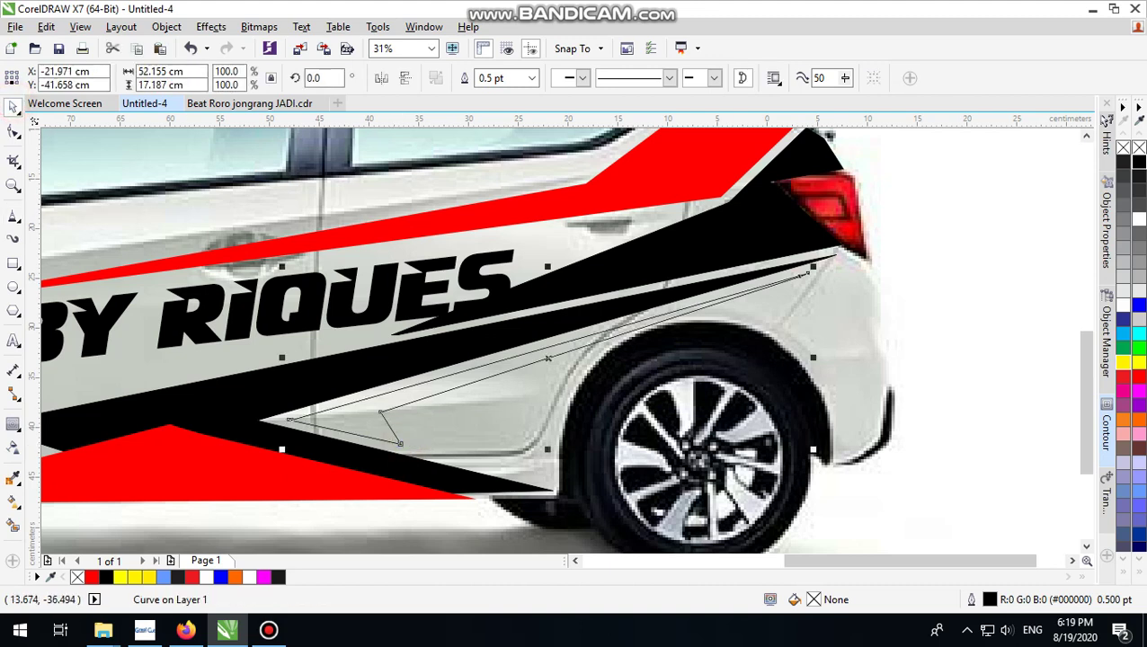
# Step: Fill the new pointed shape with red and remove its outline
pyautogui.click(1137, 376)
pyautogui.scroll(-2, 492, 339)
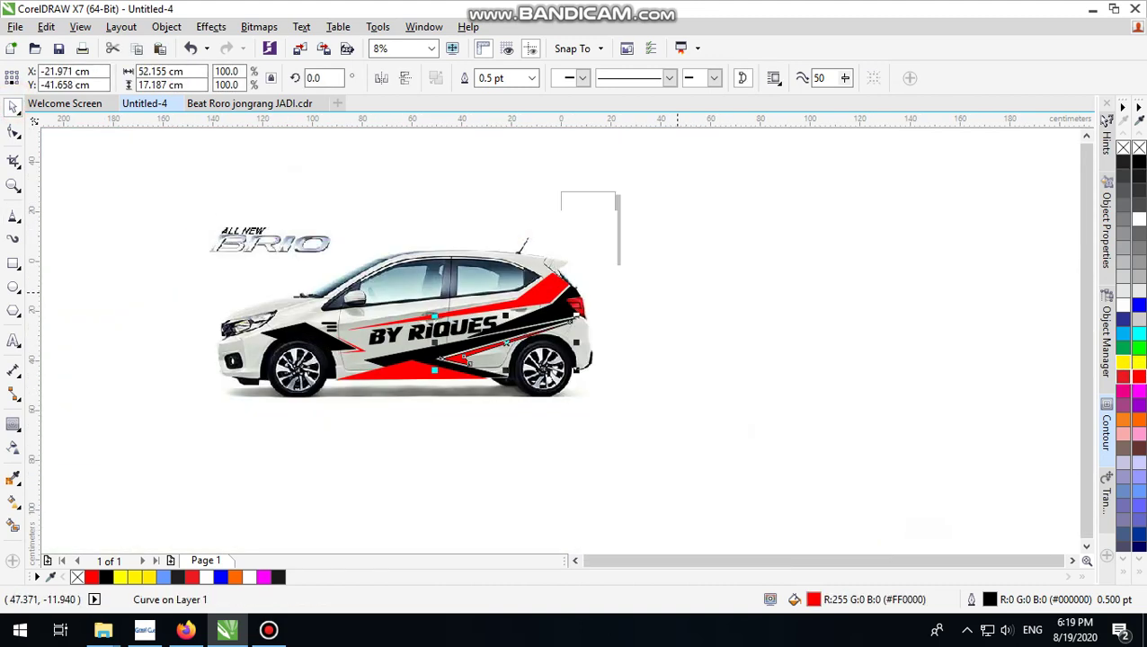
pyautogui.rightClick(1135, 149)
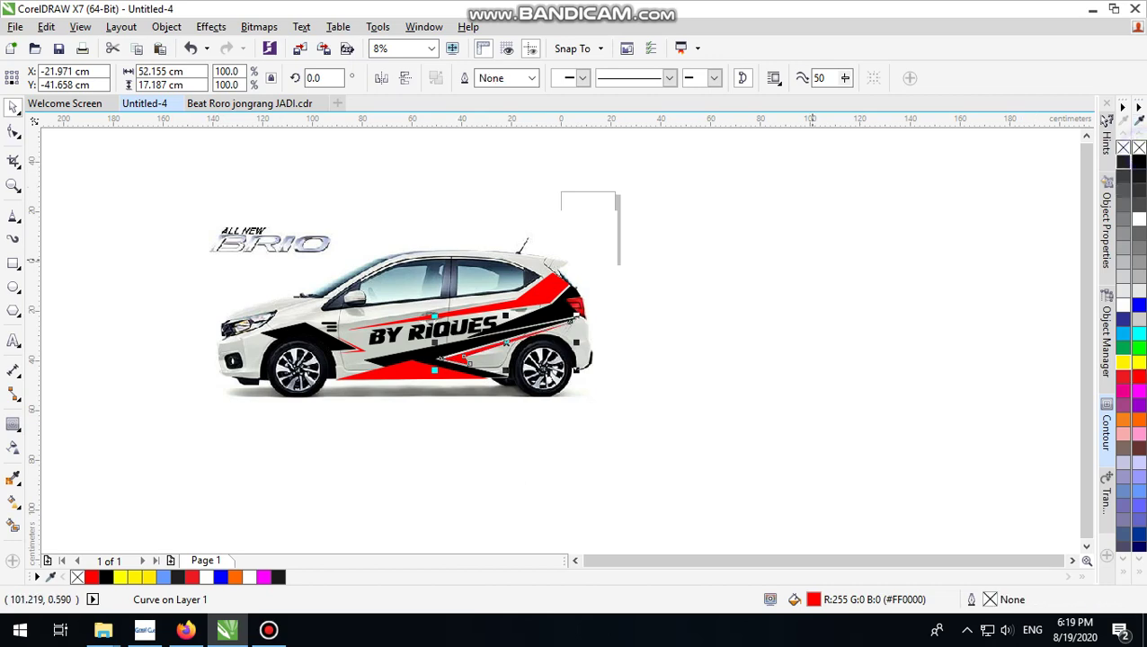
pyautogui.click(810, 259)
pyautogui.scroll(2, 416, 377)
pyautogui.scroll(-1, 593, 404)
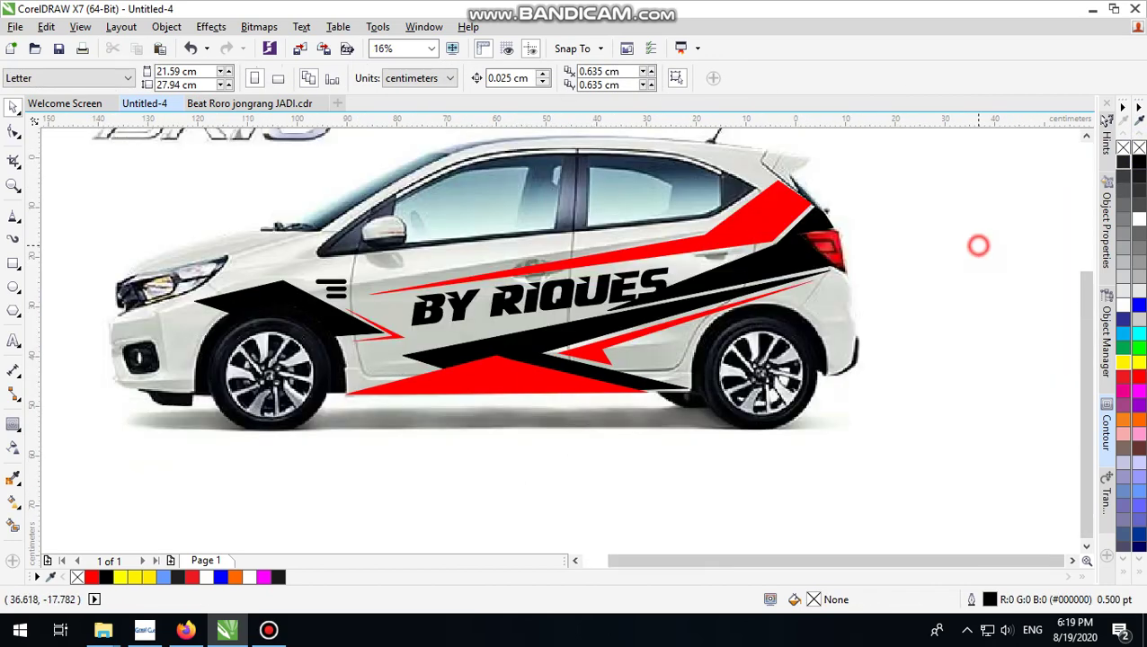
# Step: Scale the "BY RIQUES" text down to about 225 pt and rotate it to about 8°
pyautogui.scroll(1, 661, 276)
pyautogui.click(619, 292)
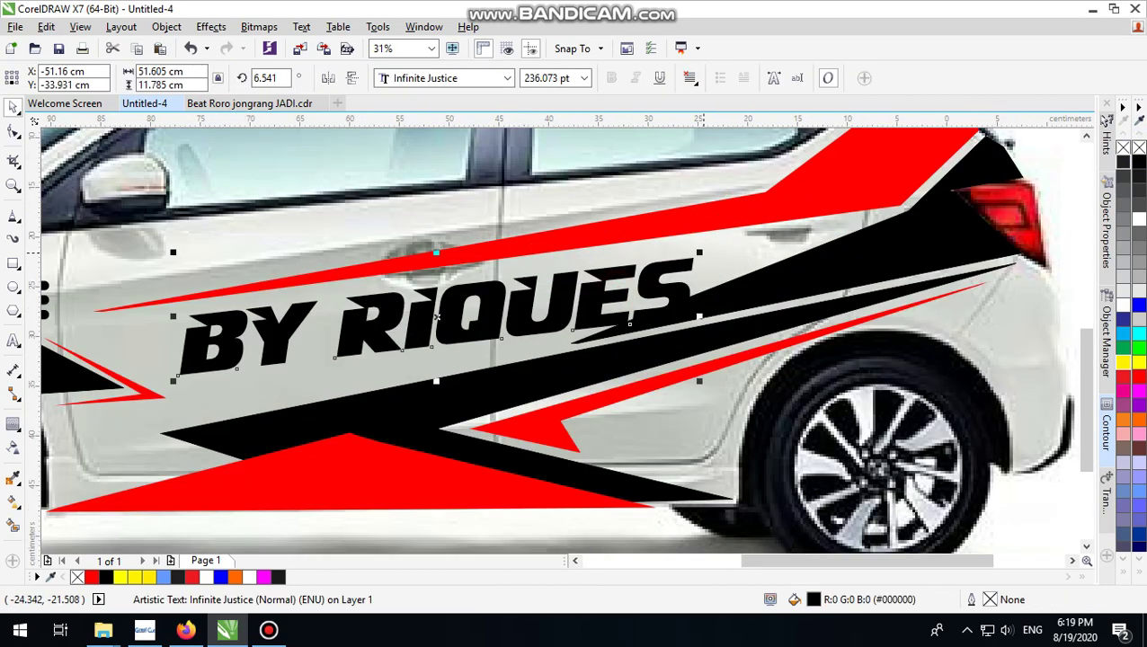
pyautogui.moveTo(701, 251); pyautogui.dragTo(647, 276)
pyautogui.click(647, 277)
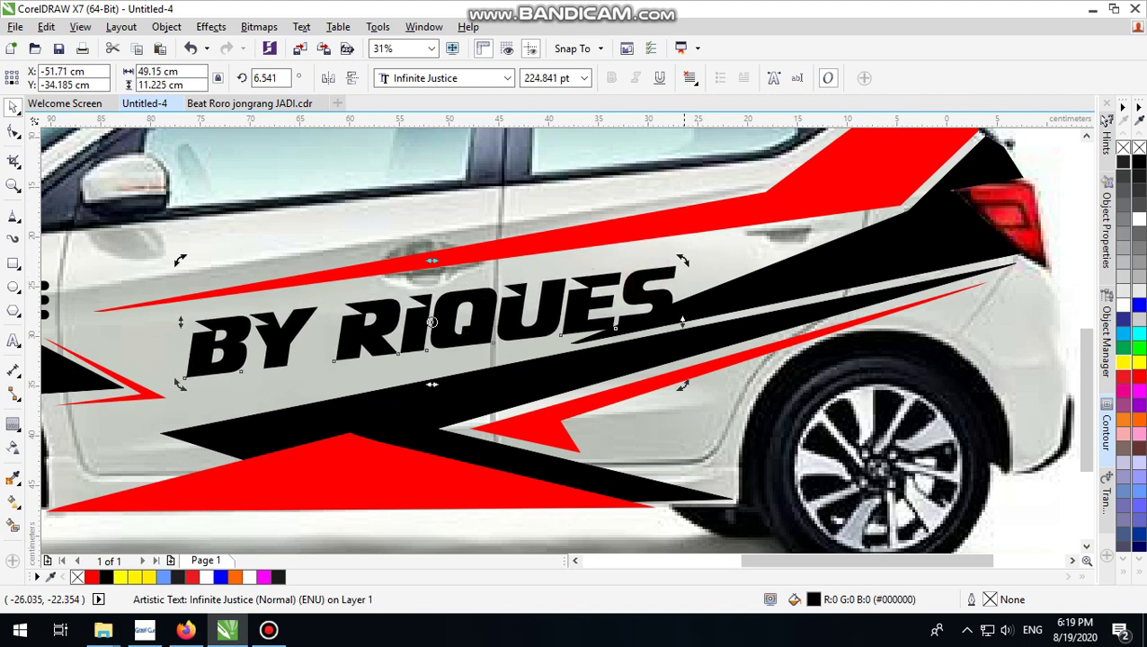
pyautogui.click(439, 207)
pyautogui.click(519, 308)
pyautogui.click(514, 314)
pyautogui.moveTo(683, 259); pyautogui.dragTo(680, 253)
pyautogui.click(641, 288)
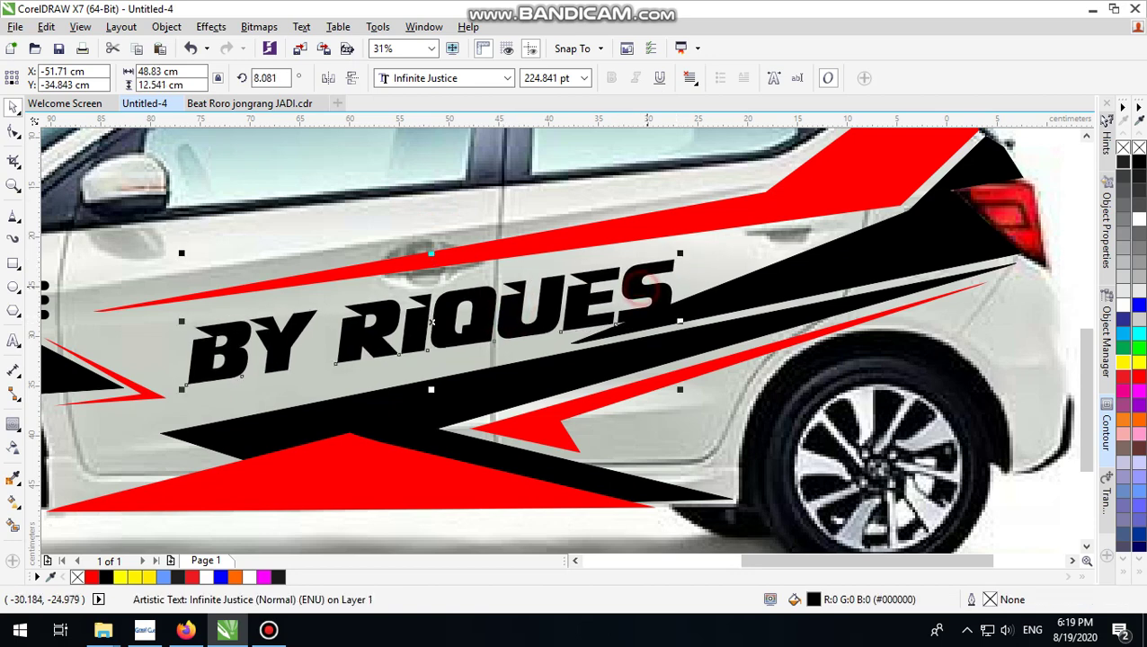
# Step: Apply a one-step outside contour of 0.593 cm to the "BY RIQUES" text and break the contour group apart
pyautogui.click(1106, 431)
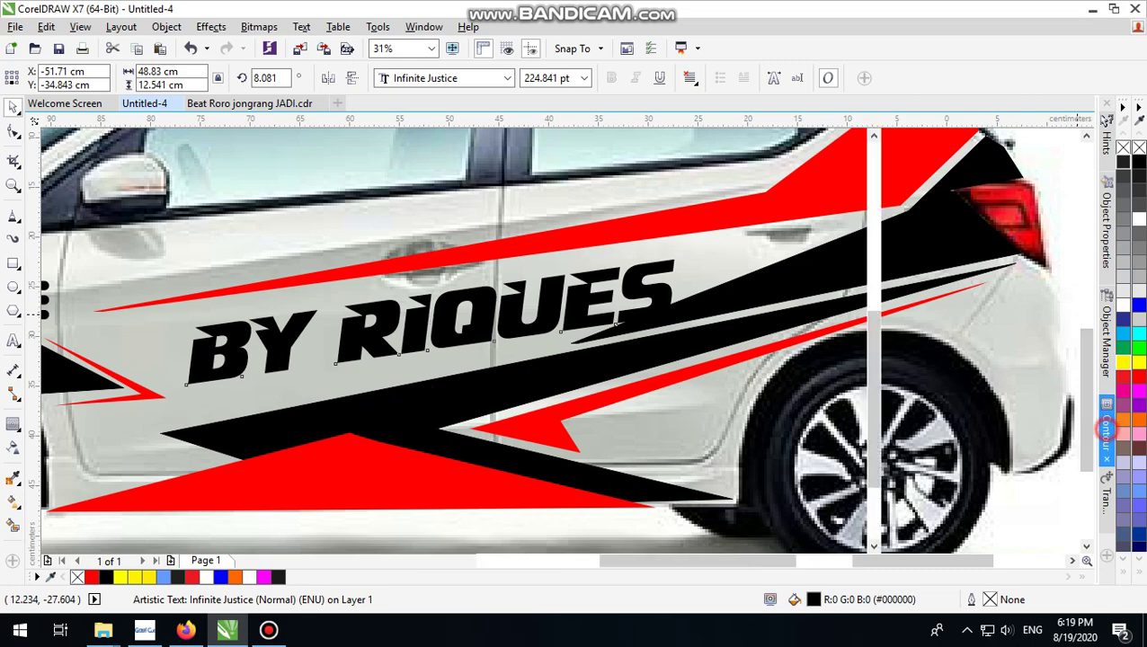
pyautogui.click(1072, 416)
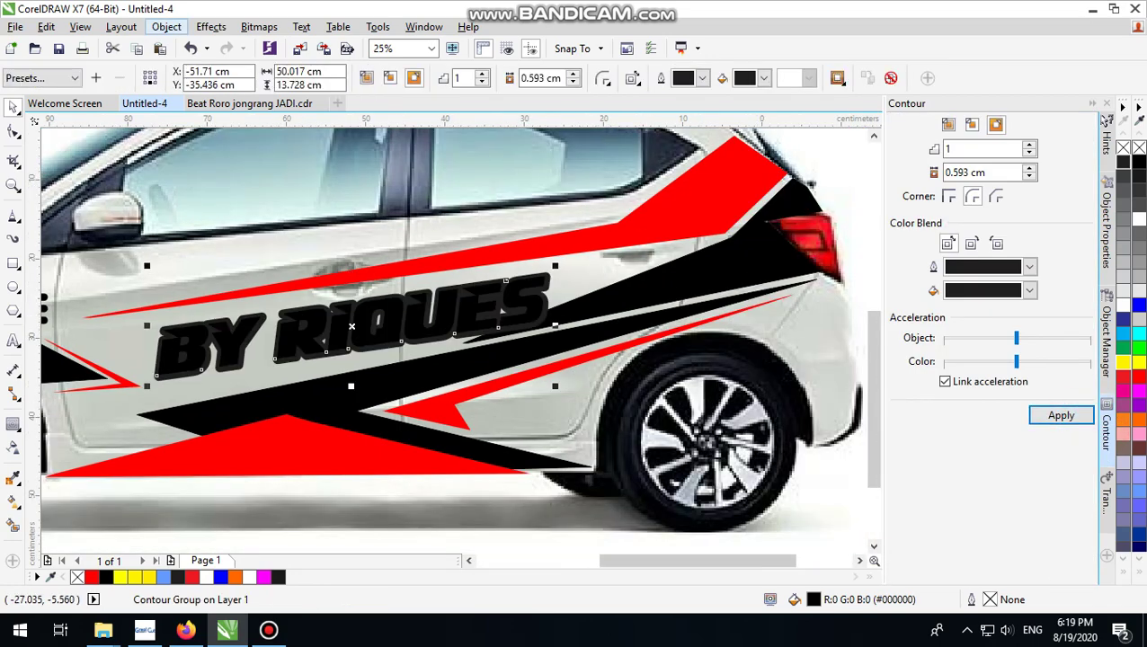
pyautogui.click(164, 26)
pyautogui.click(213, 277)
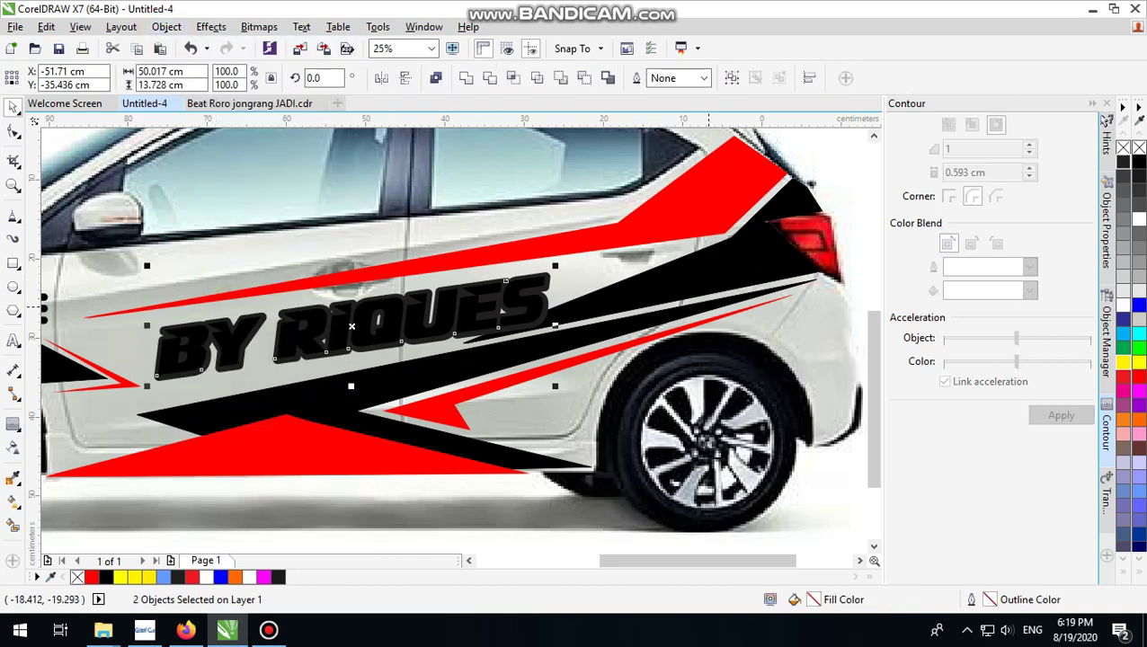
pyautogui.scroll(-1, 440, 341)
pyautogui.click(707, 284)
# Step: Fill the "BY RIQUES" text with yellow and its separated contour shape with pure black
pyautogui.scroll(2, 580, 344)
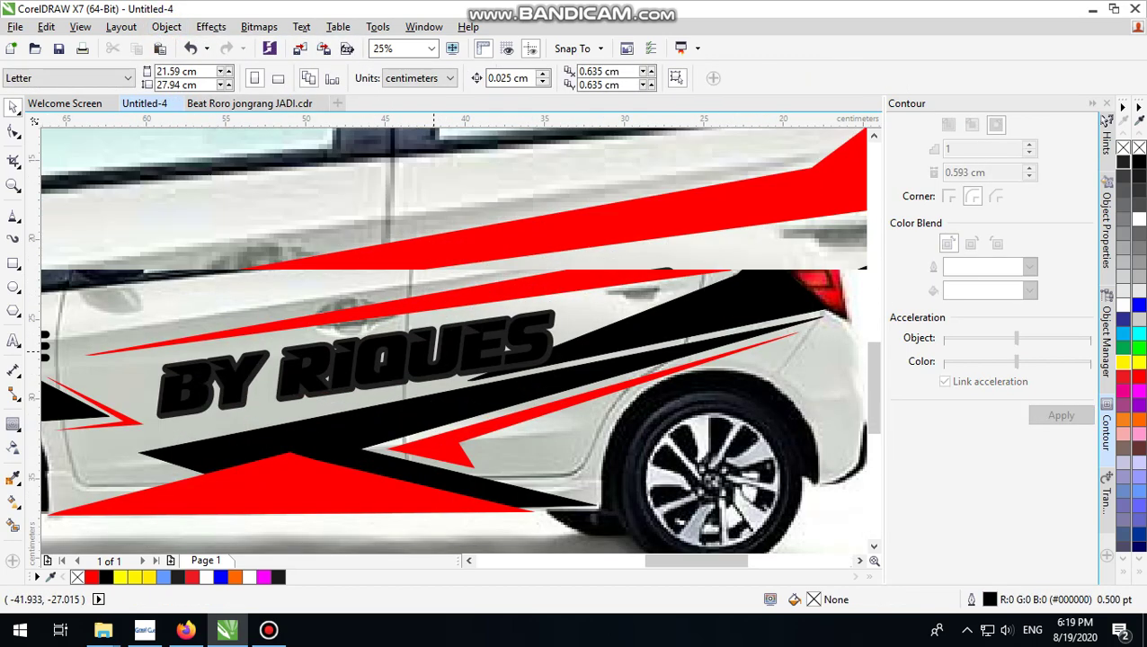
pyautogui.click(488, 390)
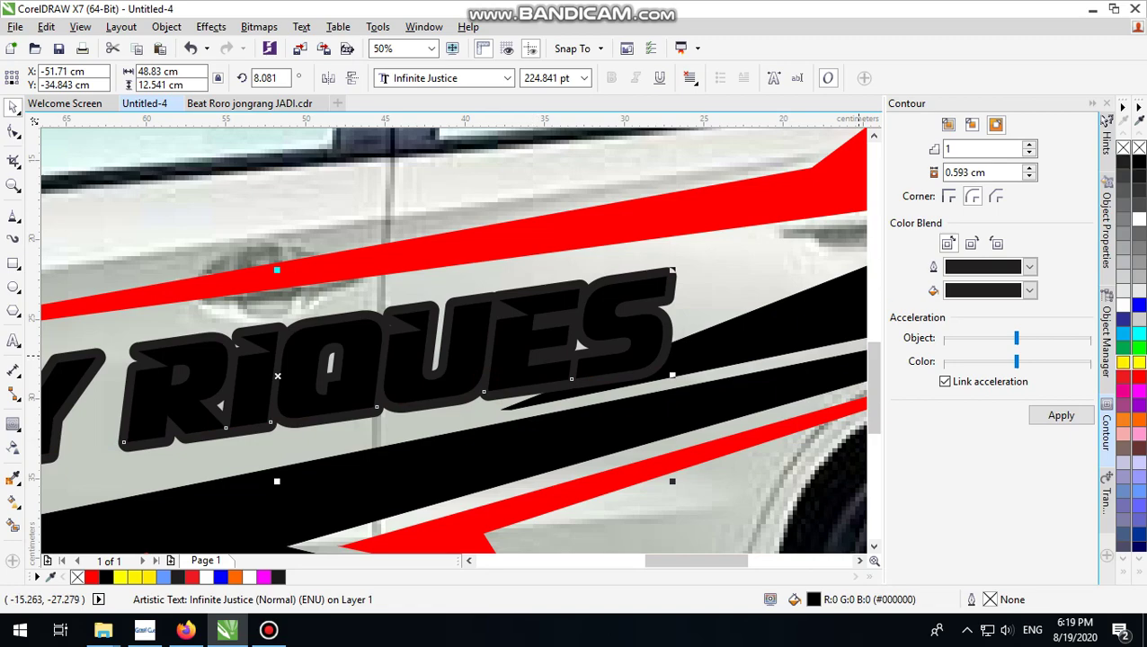
pyautogui.click(1122, 361)
pyautogui.click(577, 340)
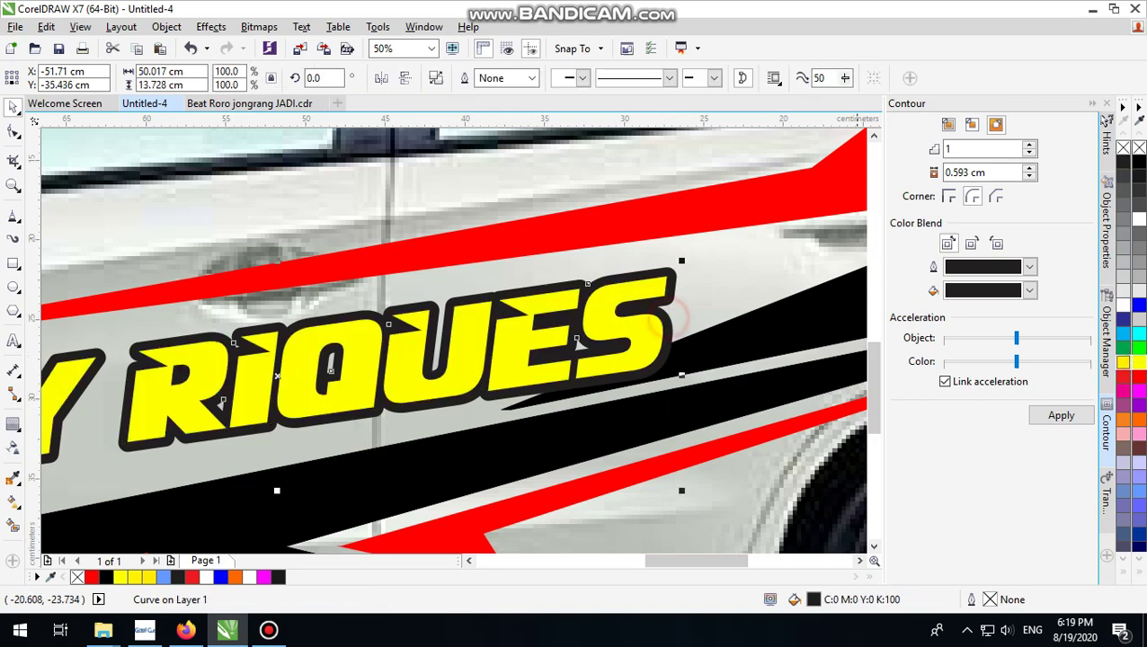
pyautogui.click(1137, 159)
pyautogui.scroll(-2, 719, 370)
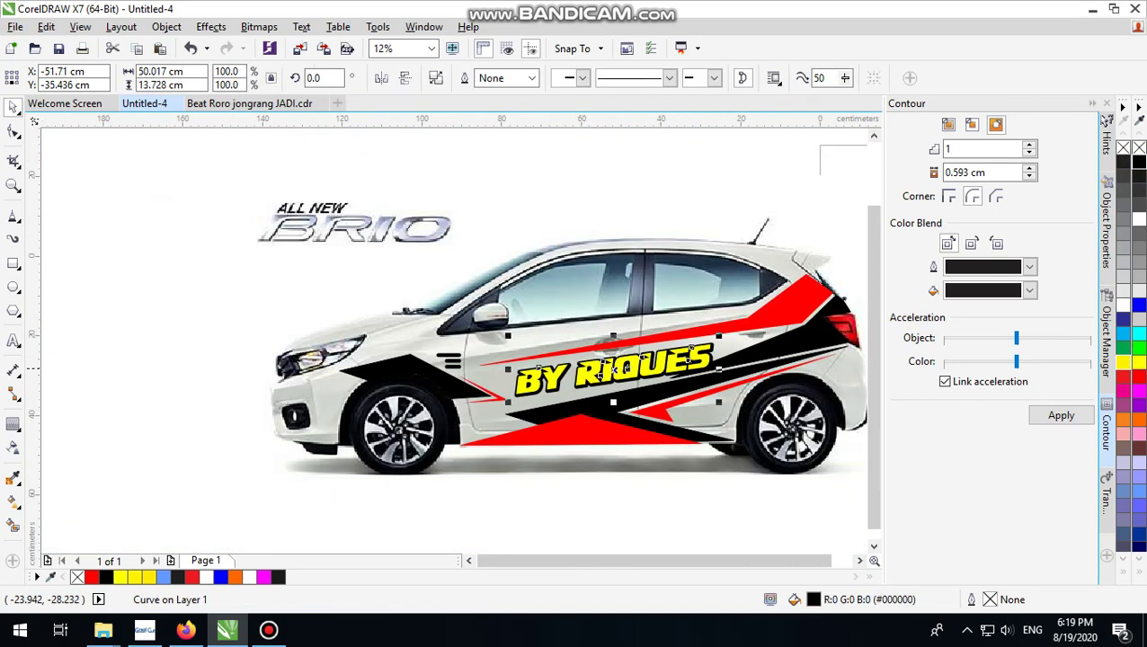
pyautogui.scroll(1, 717, 365)
pyautogui.scroll(-1, 584, 311)
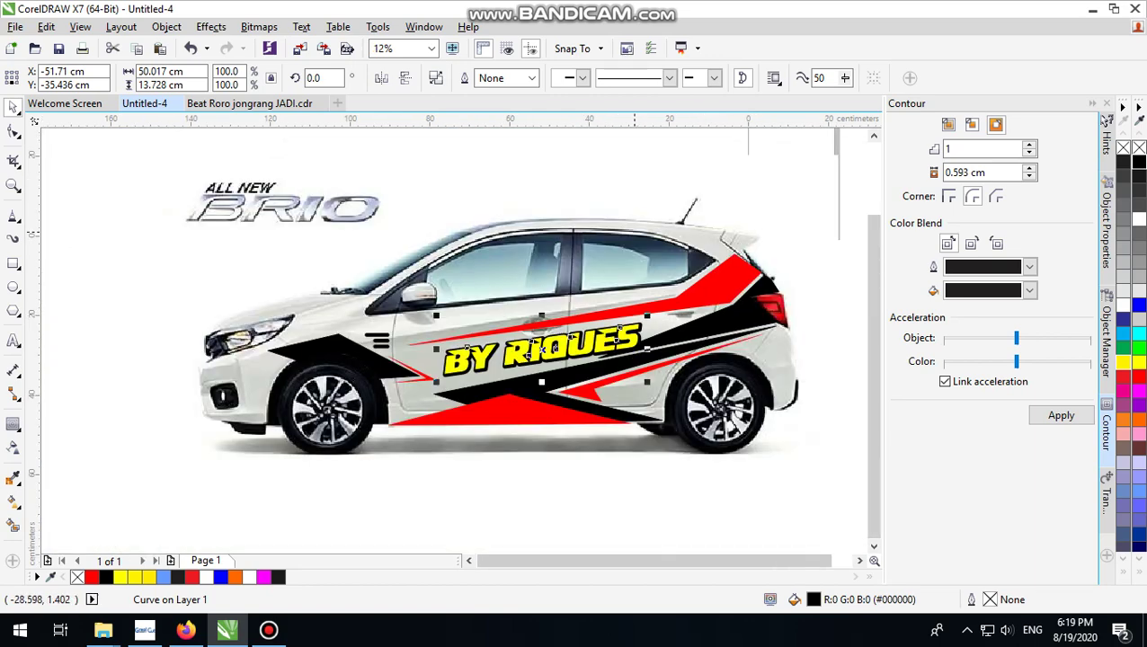
pyautogui.press('Escape')
# Step: Rotate the yellow text together with its black contour by about 2.7° so it rises further toward the rear
pyautogui.scroll(1, 593, 337)
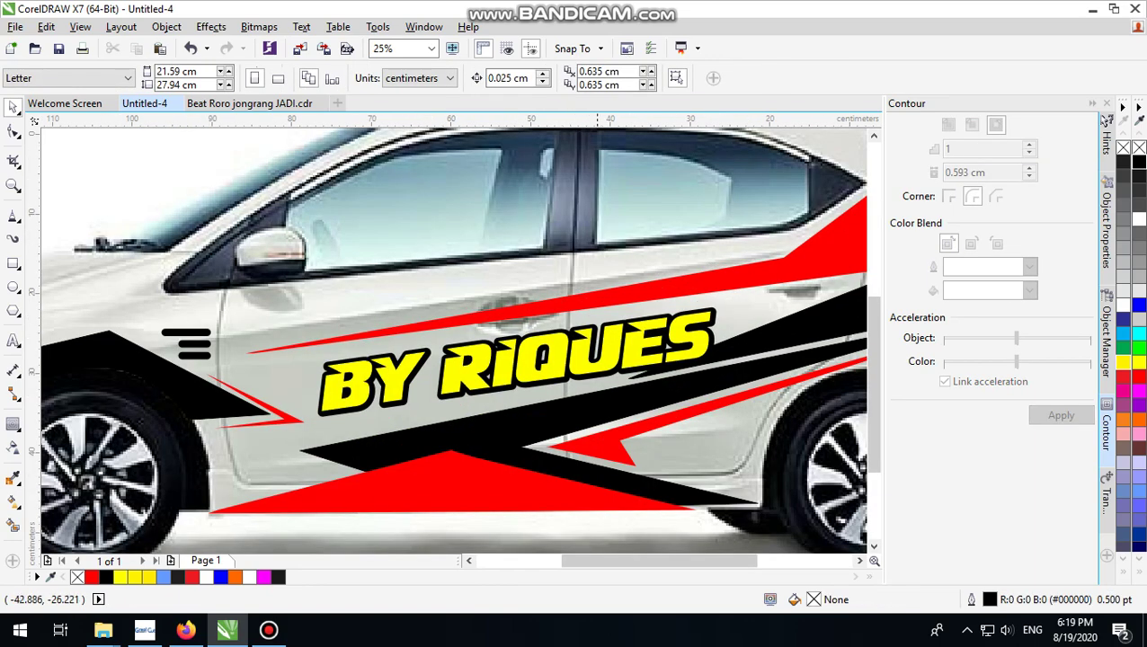
pyautogui.scroll(-1, 597, 366)
pyautogui.moveTo(677, 274); pyautogui.dragTo(537, 389)
pyautogui.moveTo(432, 408); pyautogui.dragTo(432, 408)
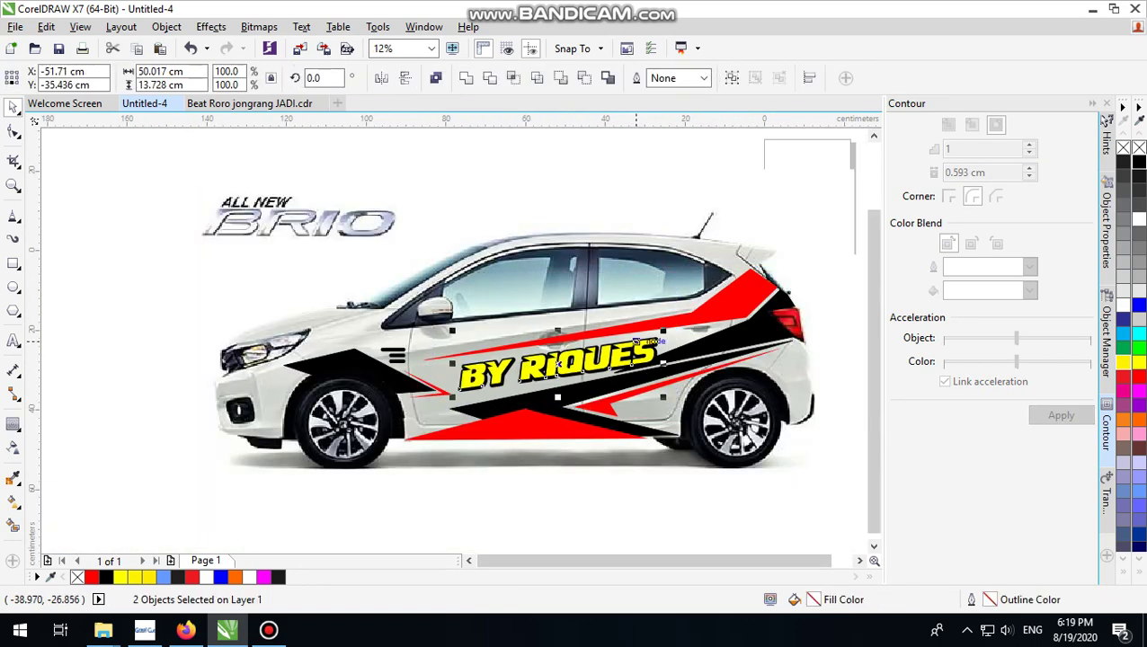
pyautogui.click(624, 364)
pyautogui.scroll(1, 674, 344)
pyautogui.moveTo(648, 322); pyautogui.dragTo(643, 312)
pyautogui.scroll(-1, 617, 353)
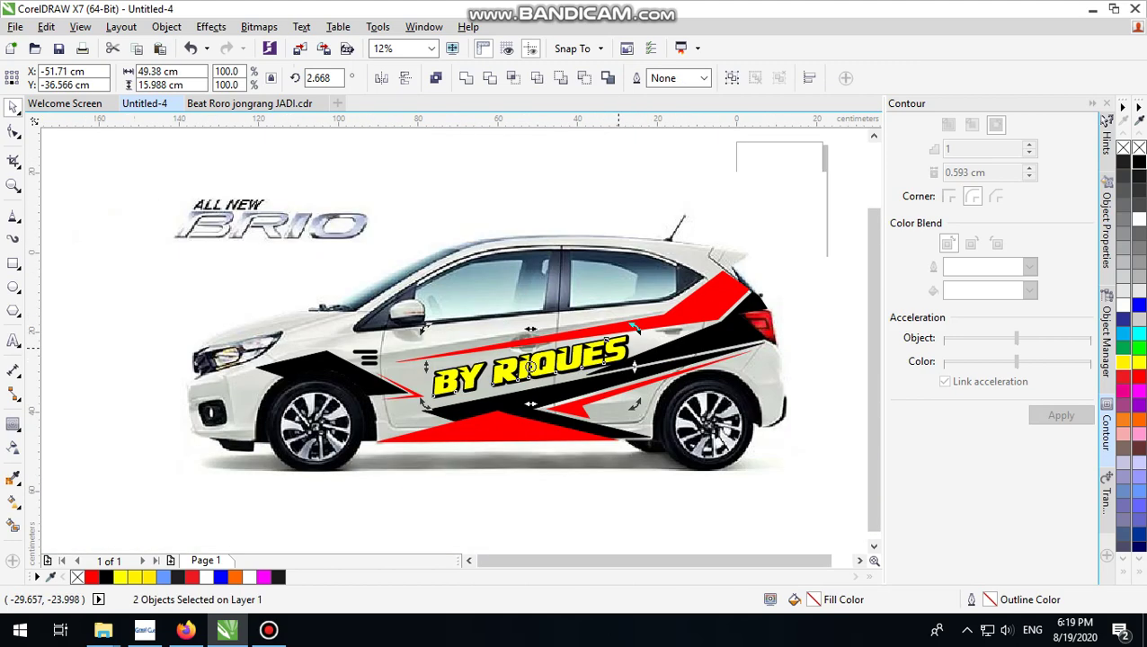
pyautogui.click(806, 323)
# Step: Place a smaller copy of the yellow "BY RIQUES" text, about 129 pt, on the front door below the mirror
pyautogui.scroll(1, 806, 323)
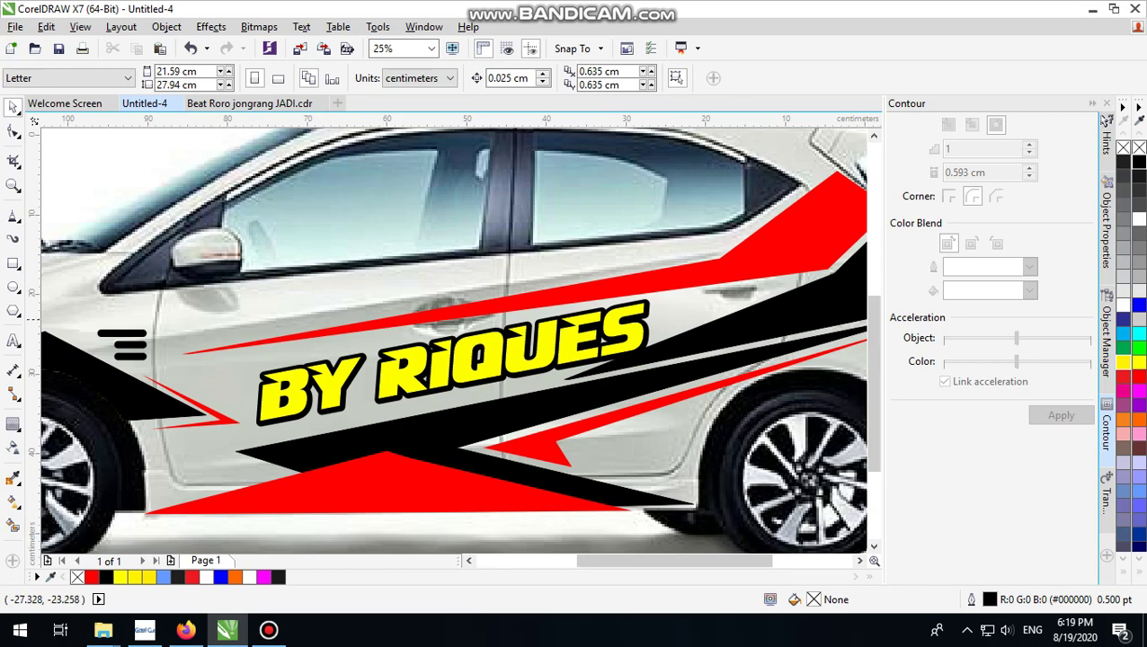
pyautogui.moveTo(624, 328); pyautogui.dragTo(371, 286)
# Step: Change the font of the small yellow "BY RIQUES" copy on the front door to Nakadai
pyautogui.click(452, 79)
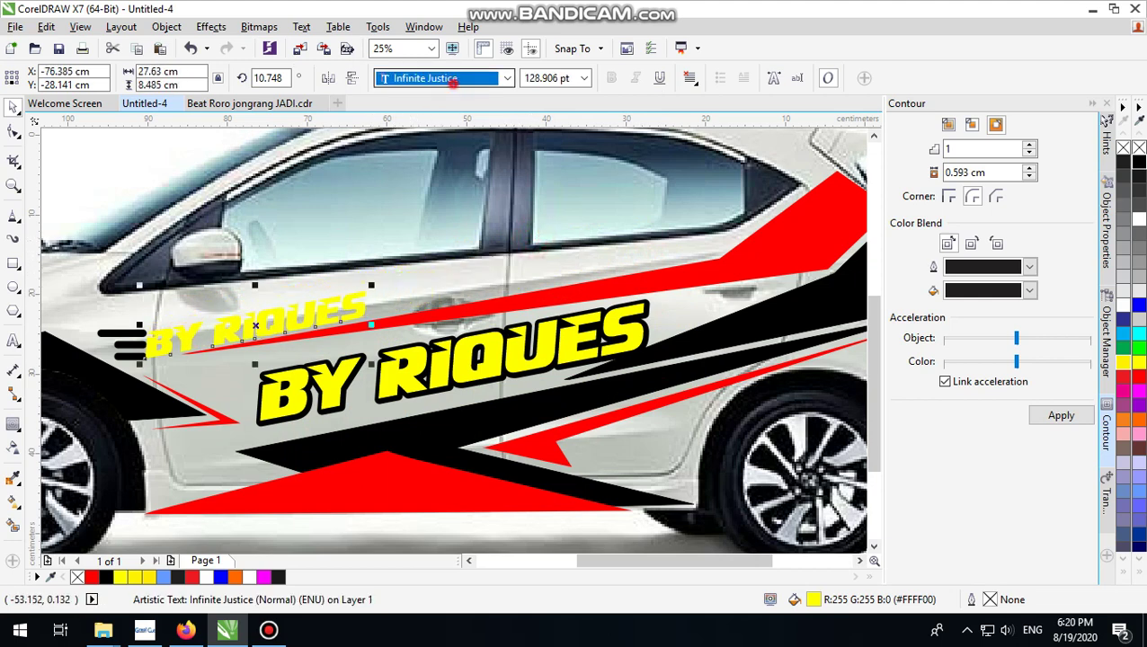
pyautogui.press('Down')
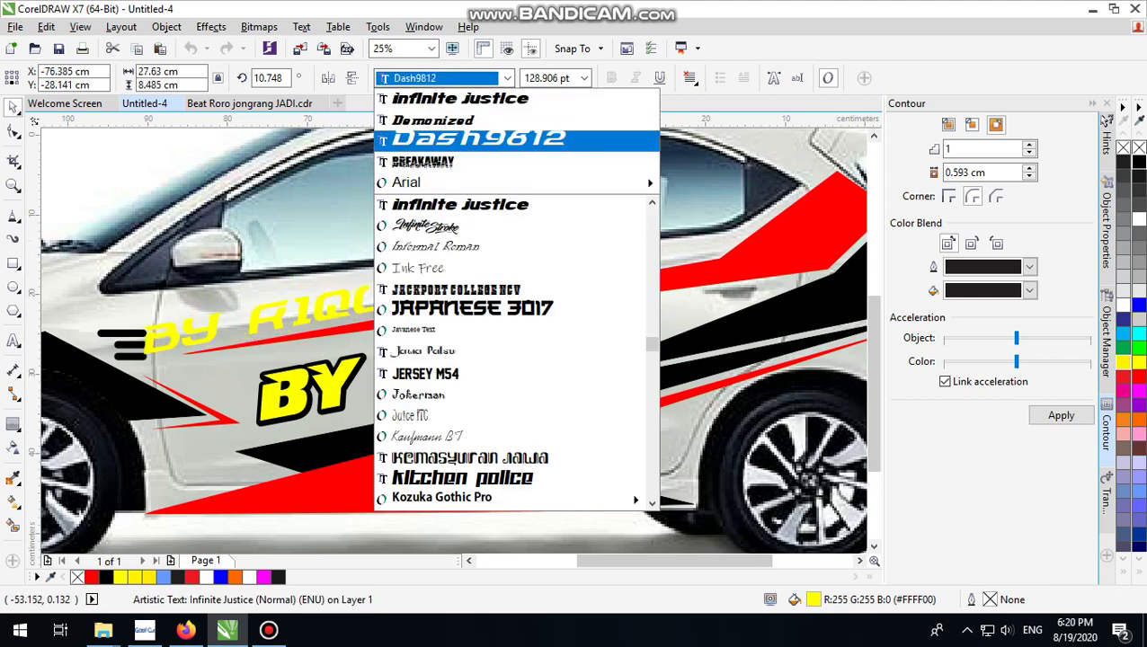
pyautogui.press('Down')
pyautogui.press('Down')
pyautogui.press('Down')
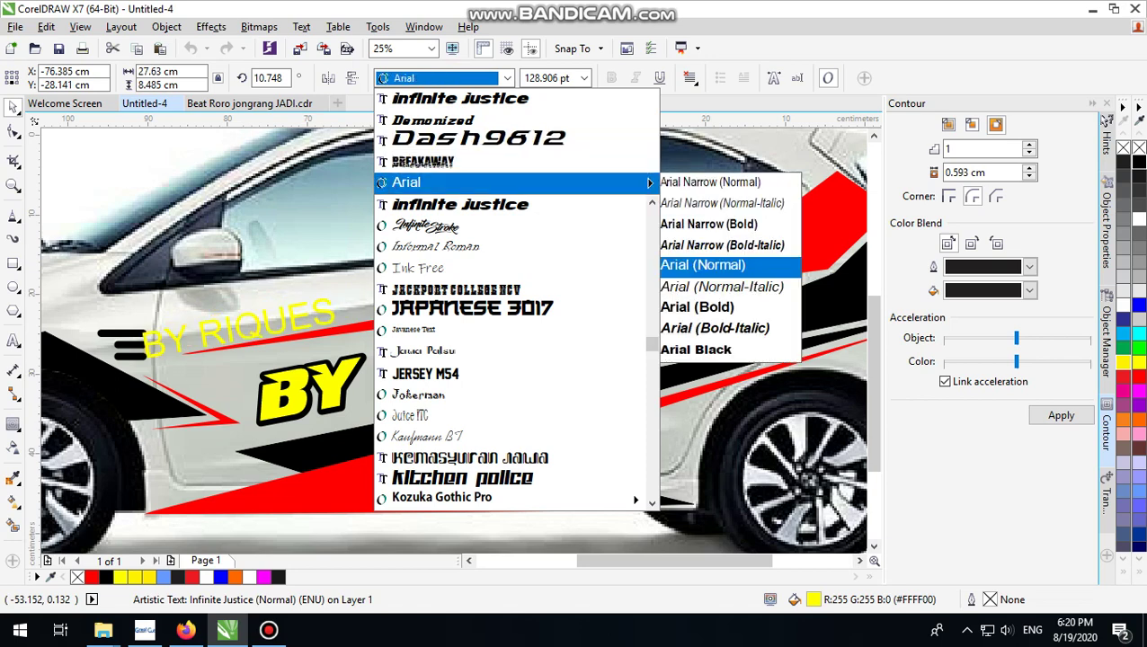
pyautogui.press('Down')
pyautogui.press('Down')
pyautogui.press('Down')
pyautogui.press('Down')
pyautogui.press('Down')
pyautogui.press('Down')
pyautogui.press('Down')
pyautogui.press('Down')
pyautogui.press('Down')
pyautogui.press('Down')
pyautogui.press('Down')
pyautogui.press('Down')
pyautogui.press('Down')
pyautogui.press('Down')
pyautogui.press('Down')
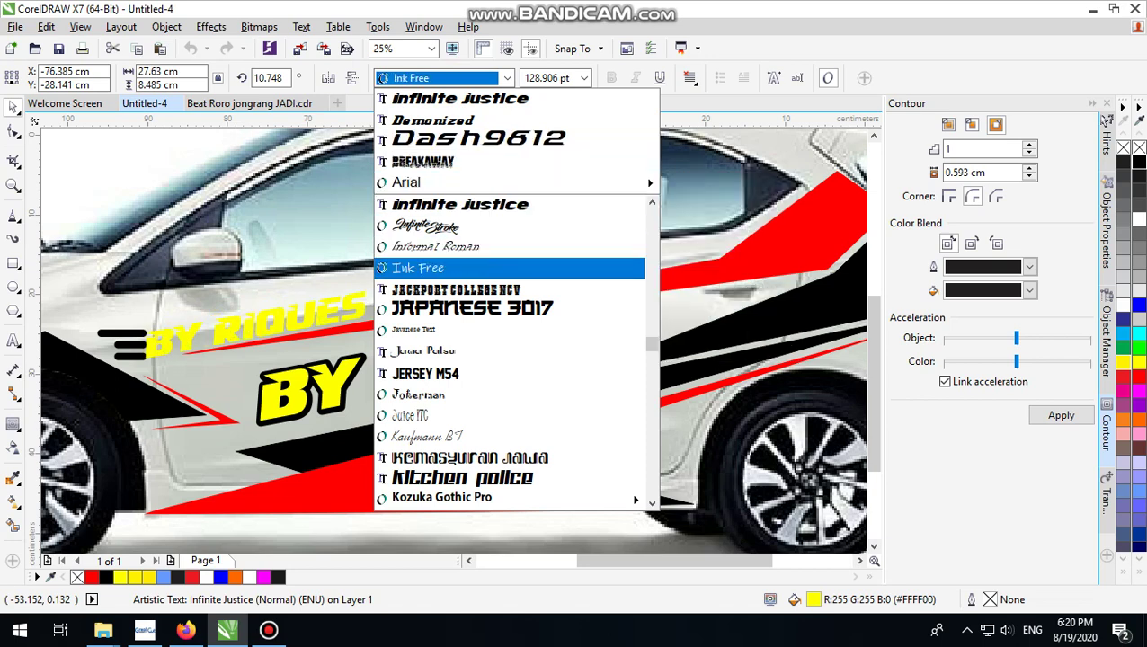
pyautogui.press('Down')
pyautogui.press('Down')
pyautogui.press('Down')
pyautogui.press('Down')
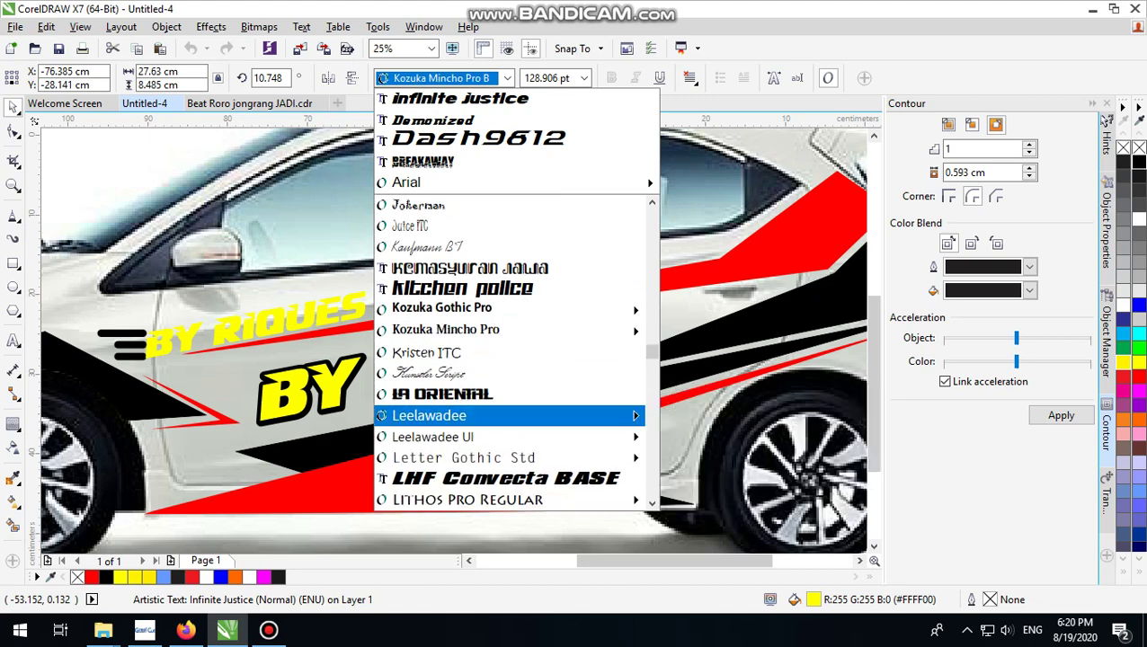
pyautogui.press('Up')
pyautogui.press('Down')
pyautogui.press('Down')
pyautogui.press('Down')
pyautogui.press('Down')
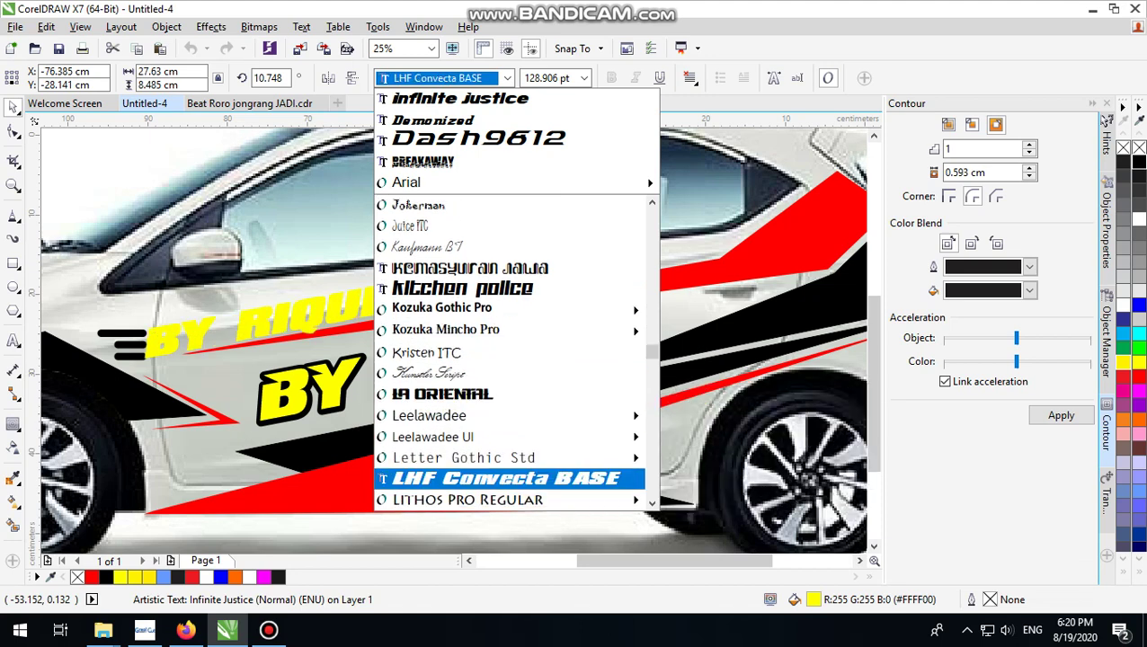
pyautogui.press('Down')
pyautogui.press('Down')
pyautogui.press('Down')
pyautogui.press('Down')
pyautogui.press('Down')
pyautogui.press('Up')
pyautogui.press('Down')
pyautogui.press('Down')
pyautogui.press('Down')
pyautogui.press('Down')
pyautogui.press('Down')
pyautogui.press('Down')
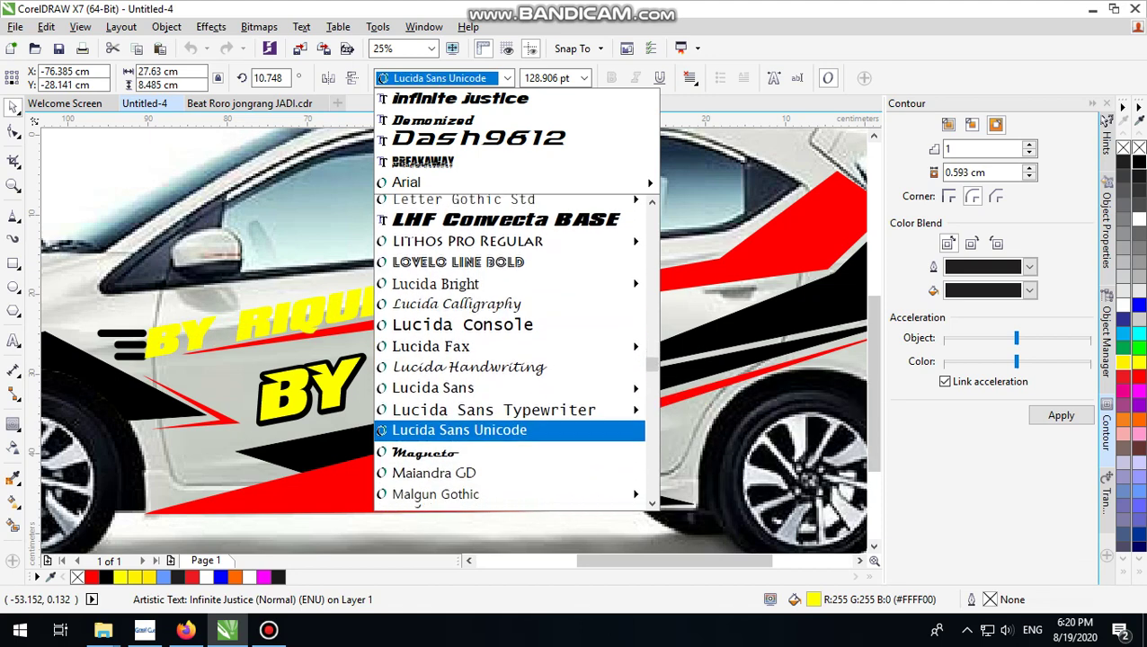
pyautogui.press('Down')
pyautogui.press('Down')
pyautogui.press('Down')
pyautogui.scroll(-4, 508, 350)
pyautogui.press('Down')
pyautogui.press('Down')
pyautogui.press('Down')
pyautogui.press('Down')
pyautogui.press('Down')
pyautogui.press('Down')
pyautogui.press('Down')
pyautogui.press('Down')
pyautogui.press('Down')
pyautogui.press('Down')
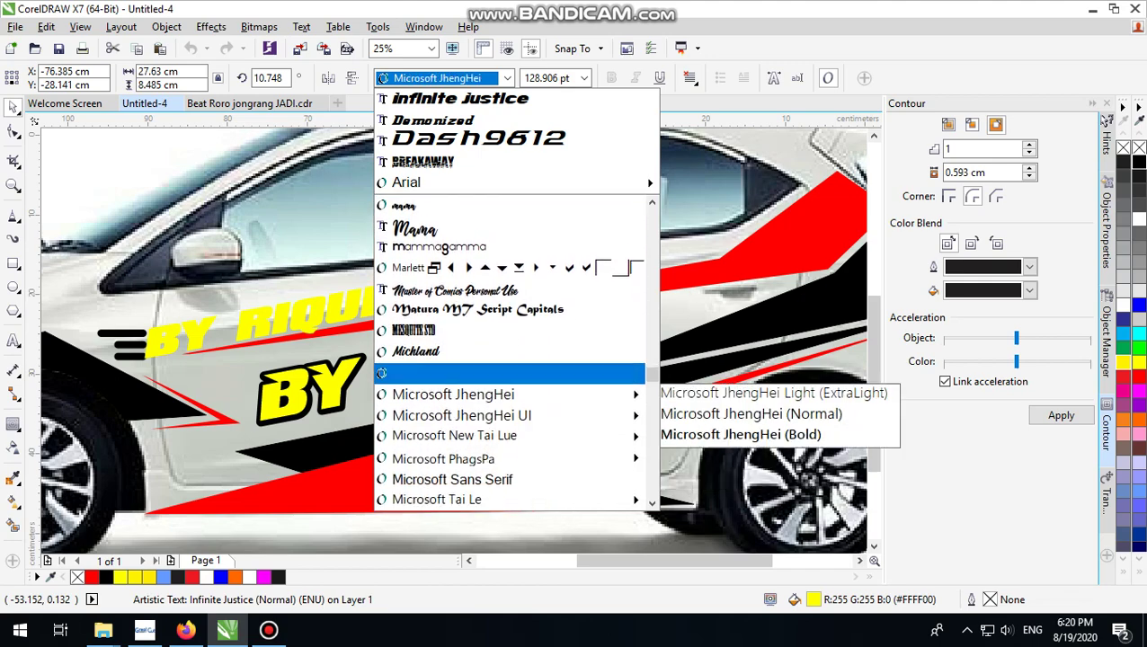
pyautogui.scroll(-1, 509, 350)
pyautogui.press('Down')
pyautogui.press('Down')
pyautogui.press('Down')
pyautogui.press('Down')
pyautogui.press('Down')
pyautogui.press('Down')
pyautogui.press('Down')
pyautogui.press('Down')
pyautogui.press('Down')
pyautogui.press('Down')
pyautogui.press('Down')
pyautogui.press('Down')
pyautogui.scroll(-2, 509, 351)
pyautogui.press('Down')
pyautogui.press('Down')
pyautogui.press('Down')
pyautogui.press('Down')
pyautogui.press('Down')
pyautogui.press('Down')
pyautogui.scroll(-2, 509, 350)
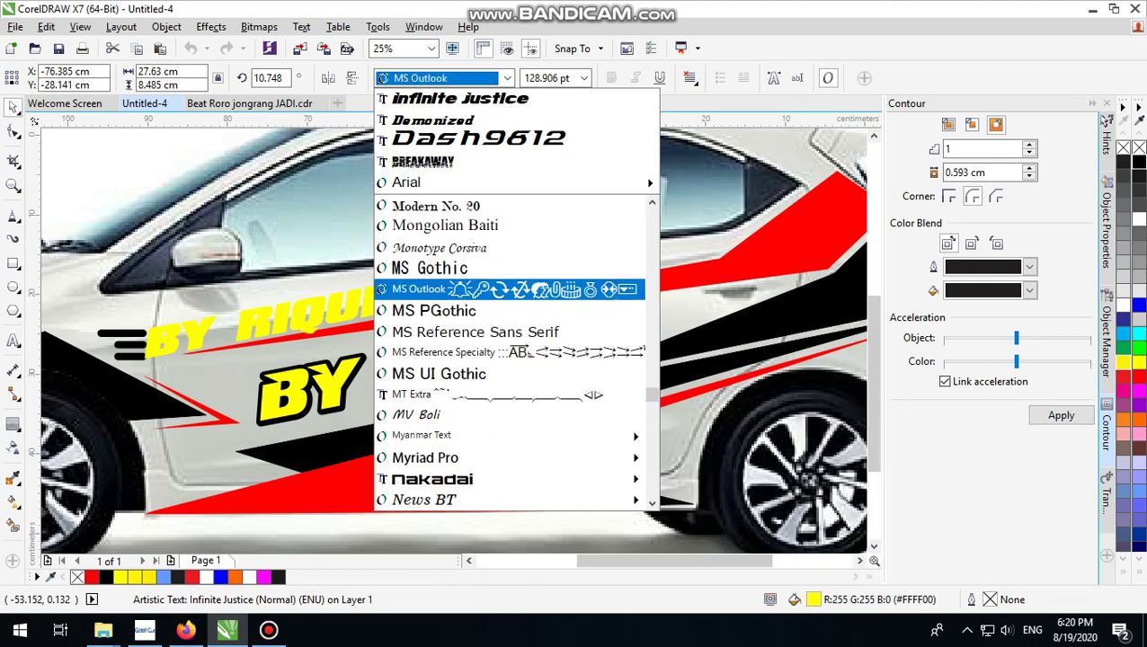
pyautogui.press('Down')
pyautogui.press('Down')
pyautogui.press('Down')
pyautogui.press('Down')
pyautogui.press('Down')
pyautogui.press('Down')
pyautogui.press('Down')
pyautogui.press('Down')
pyautogui.press('Down')
pyautogui.press('Return')
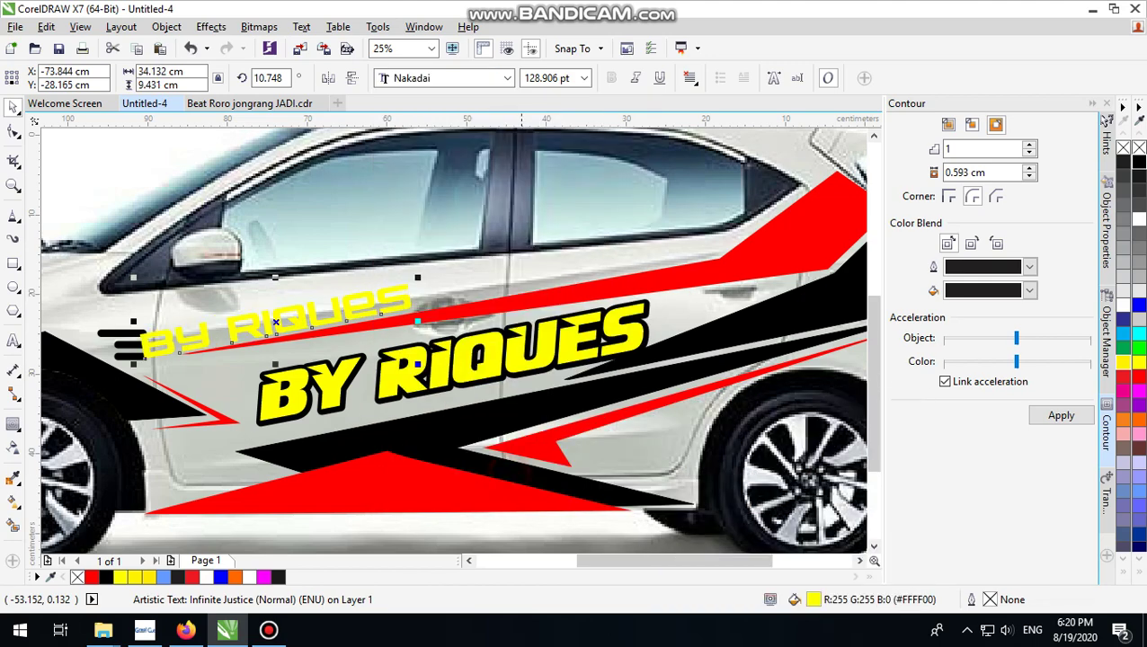
# Step: Fill the small "BY RIQUES" text with black and scale it down to about 101 pt
pyautogui.click(1142, 160)
pyautogui.scroll(-1, 367, 310)
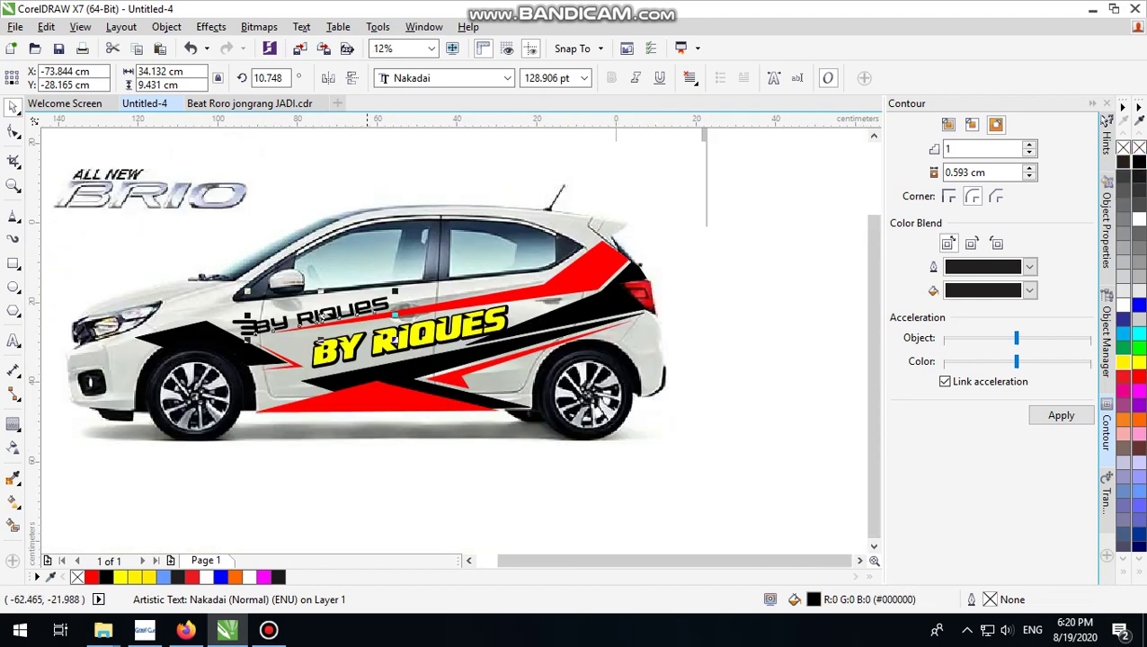
pyautogui.scroll(1, 373, 294)
pyautogui.moveTo(412, 294); pyautogui.dragTo(381, 303)
pyautogui.scroll(-1, 323, 354)
pyautogui.scroll(-1, 440, 338)
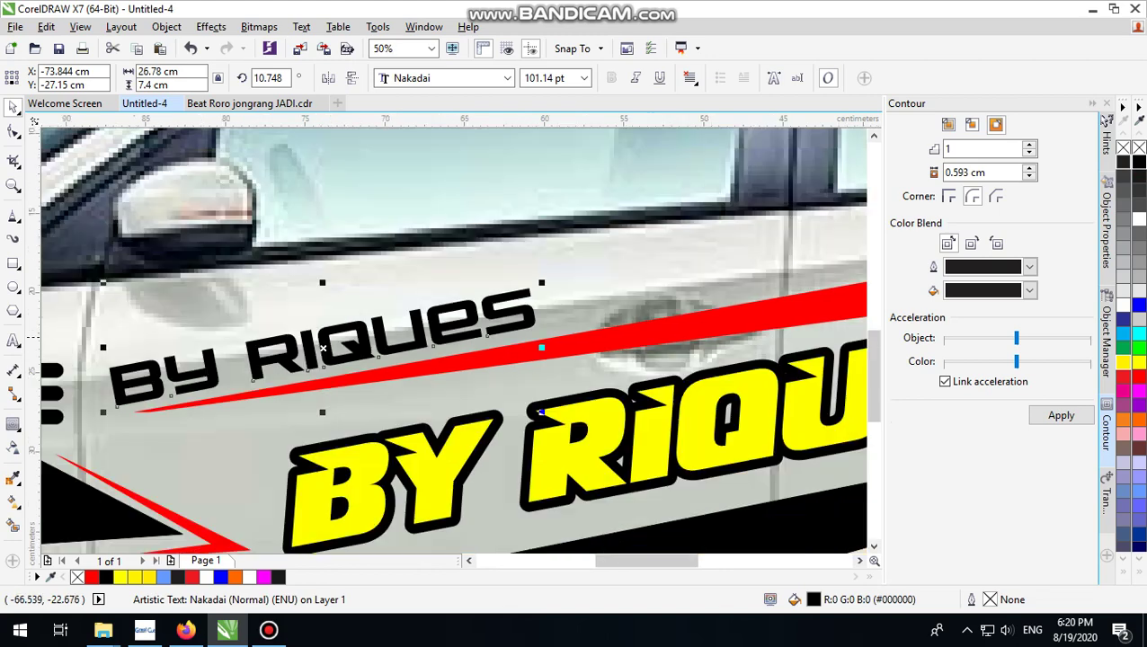
# Step: Shrink the small black "BY RIQUES" to about 66 pt, angle it about 9.8°, and place it just above the red stripe's front tip
pyautogui.click(368, 343)
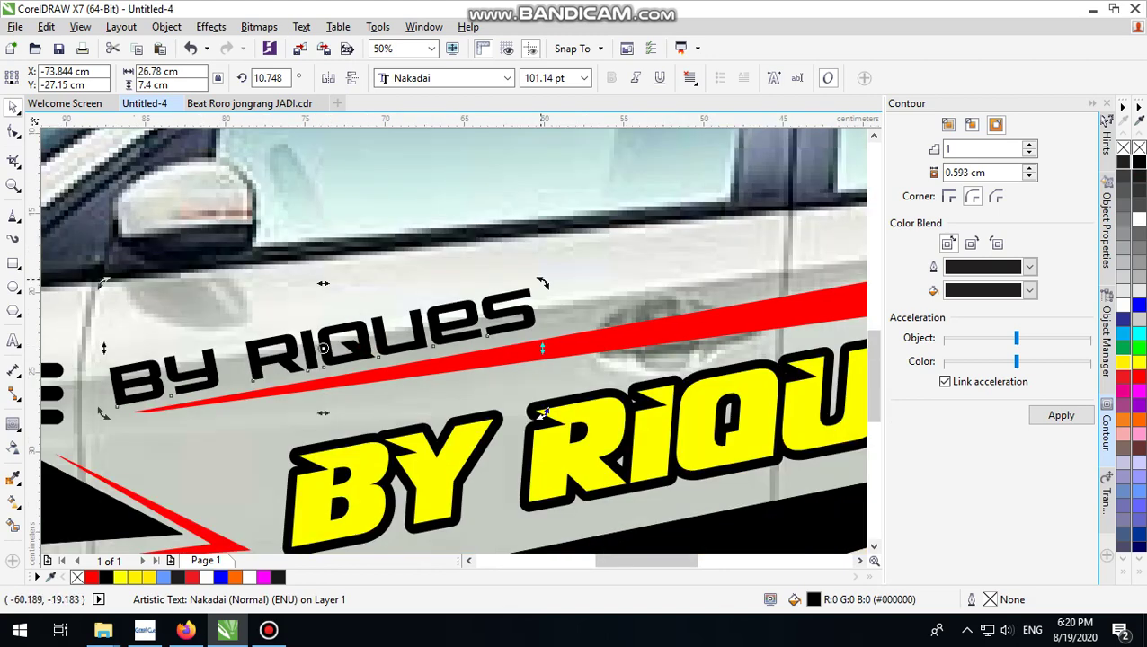
pyautogui.moveTo(542, 283); pyautogui.dragTo(395, 264)
pyautogui.click(438, 326)
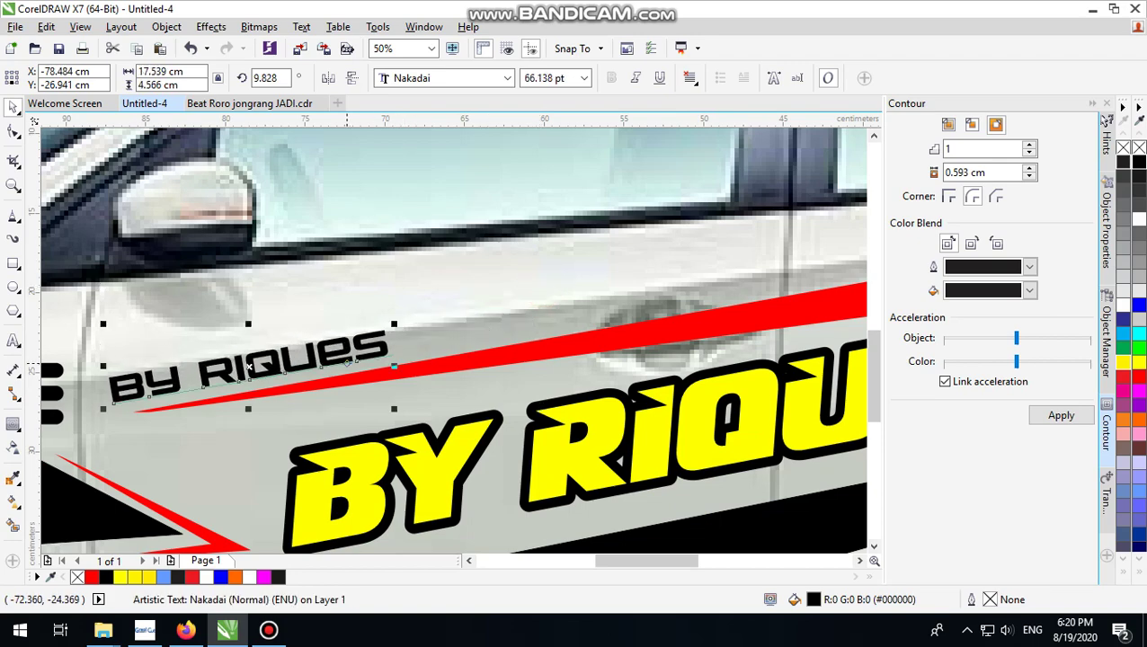
pyautogui.moveTo(321, 352); pyautogui.dragTo(339, 356)
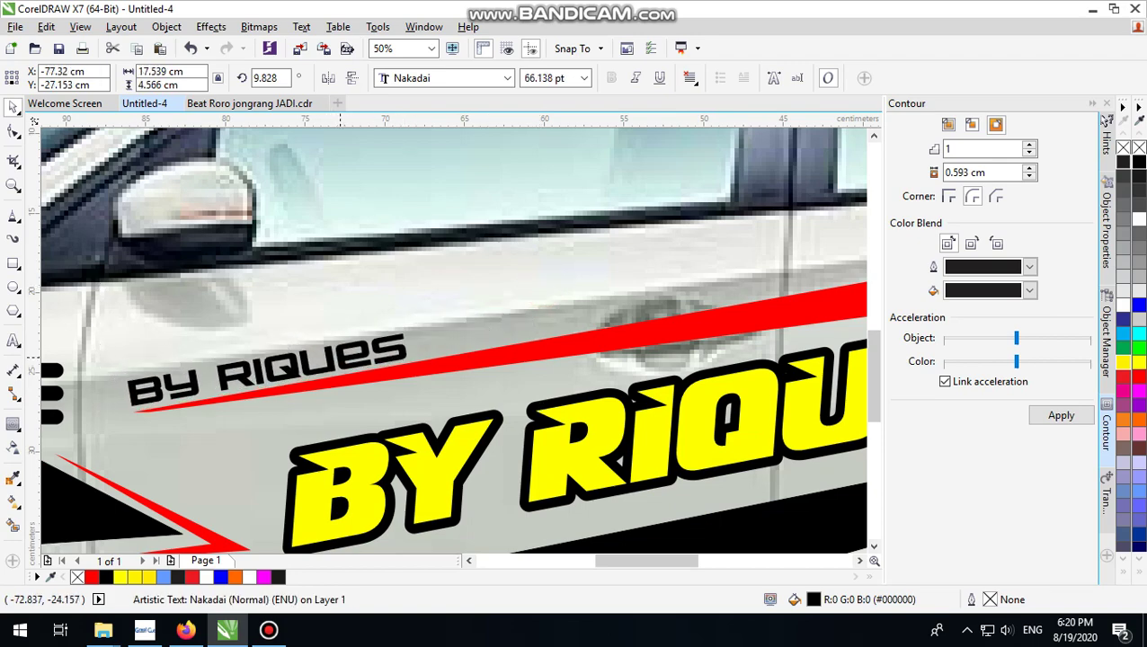
pyautogui.scroll(-3, 369, 336)
pyautogui.click(629, 290)
pyautogui.scroll(4, 287, 342)
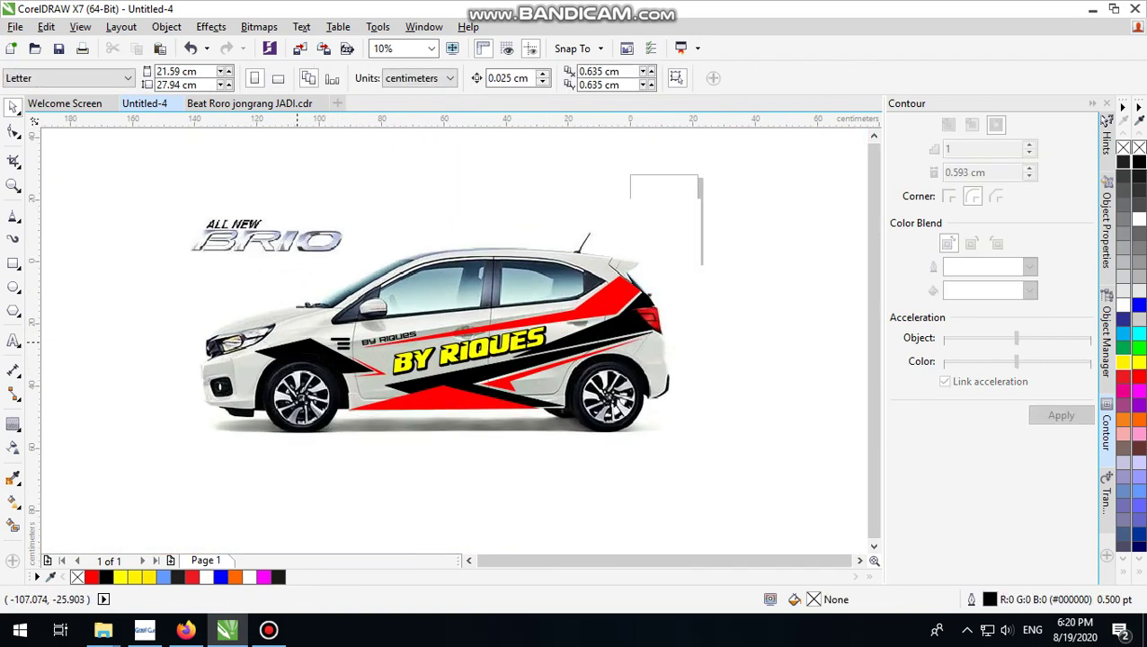
# Step: Collapse the Contour docker to enlarge the drawing area and frame the whole car
pyautogui.click(1092, 103)
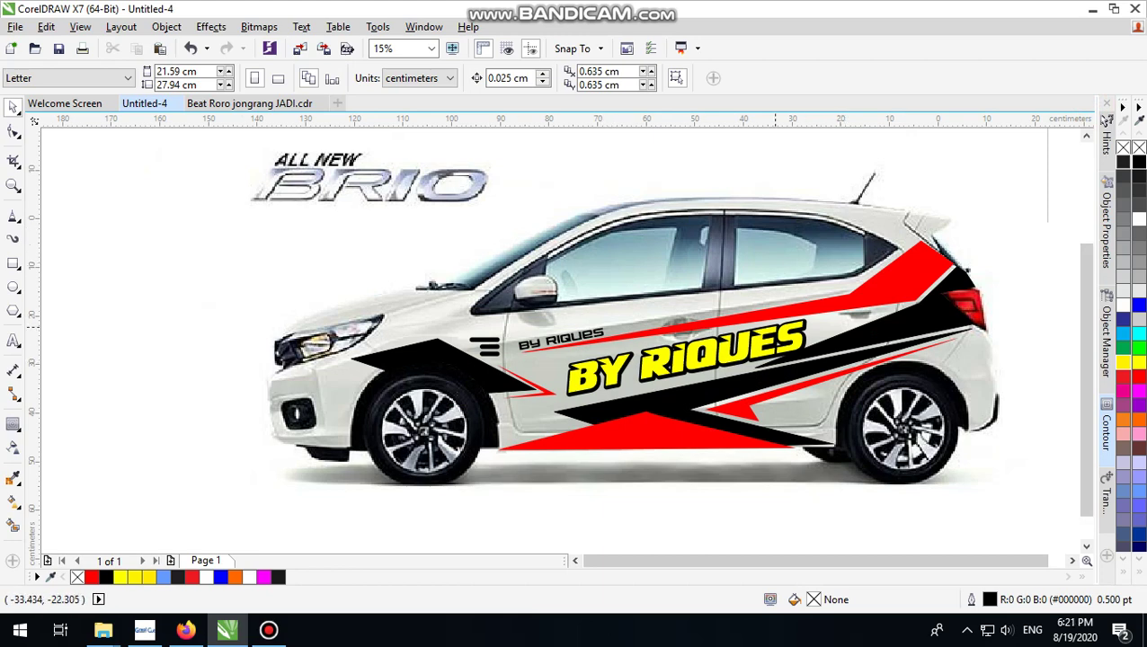
pyautogui.scroll(1, 794, 310)
pyautogui.scroll(-1, 431, 336)
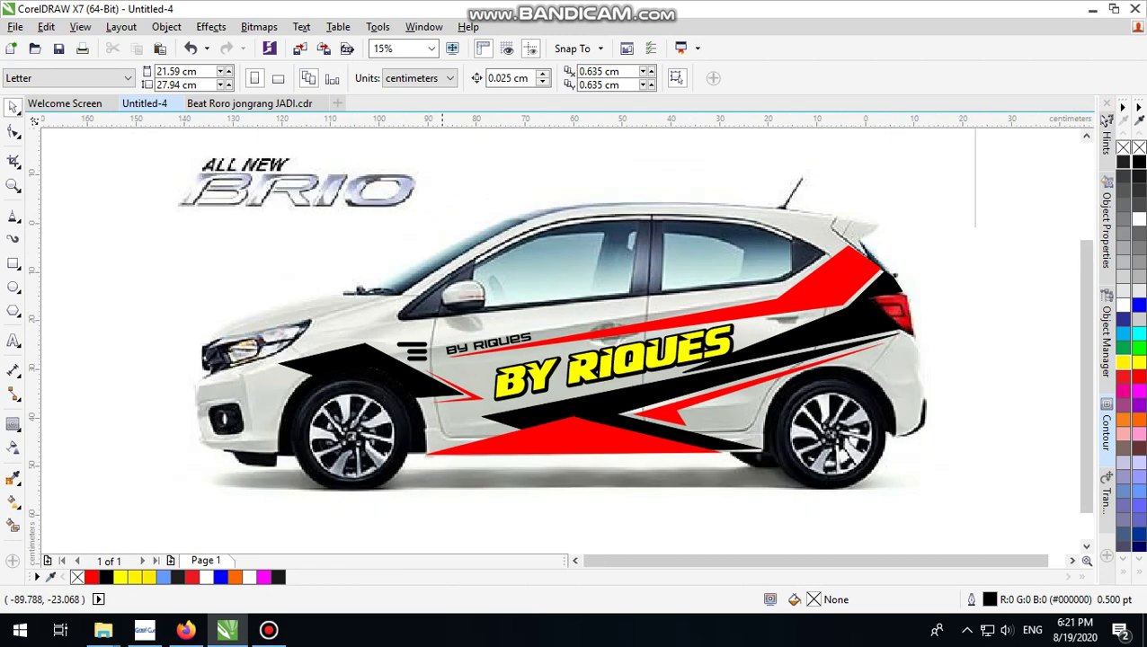
pyautogui.click(966, 227)
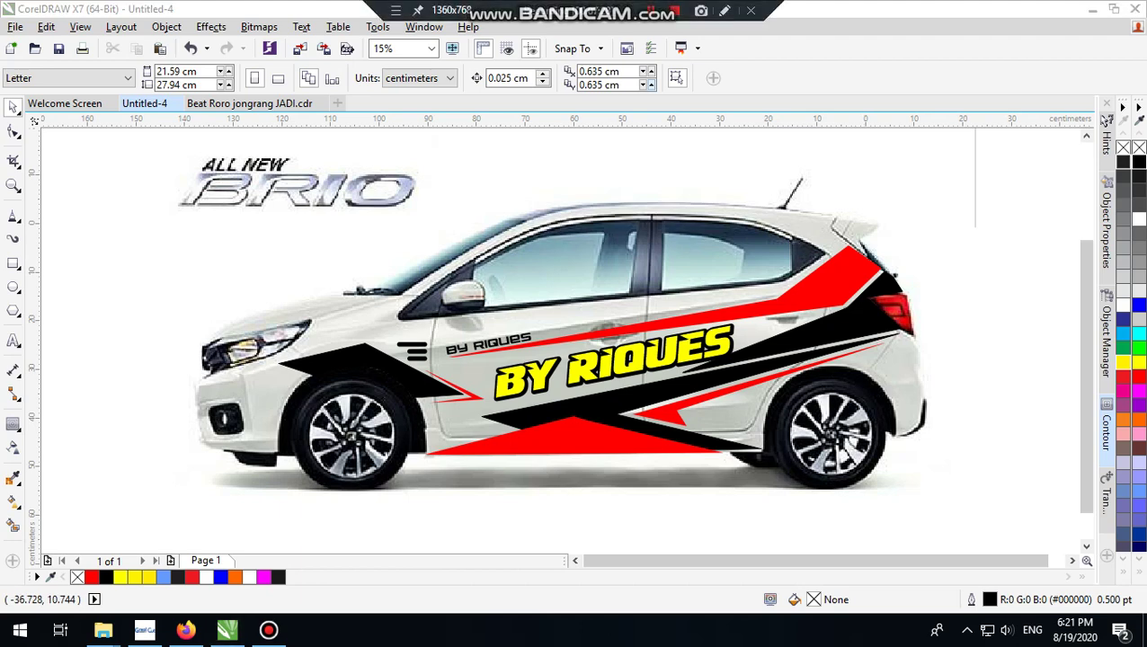
pyautogui.click(1006, 188)
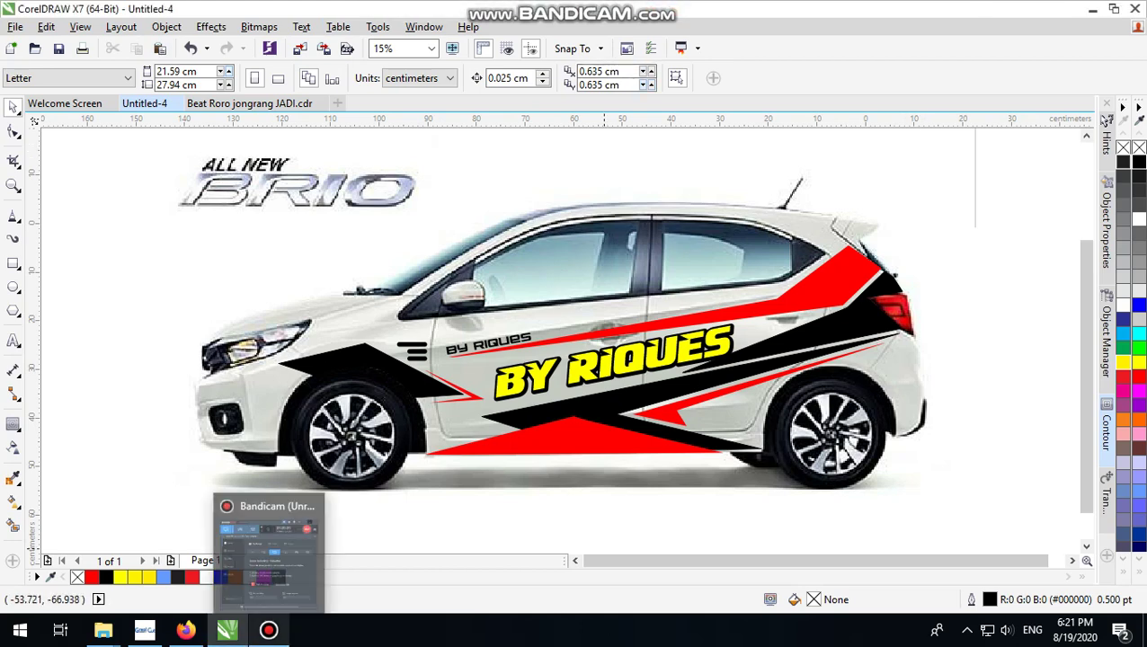
pyautogui.moveTo(185, 630)
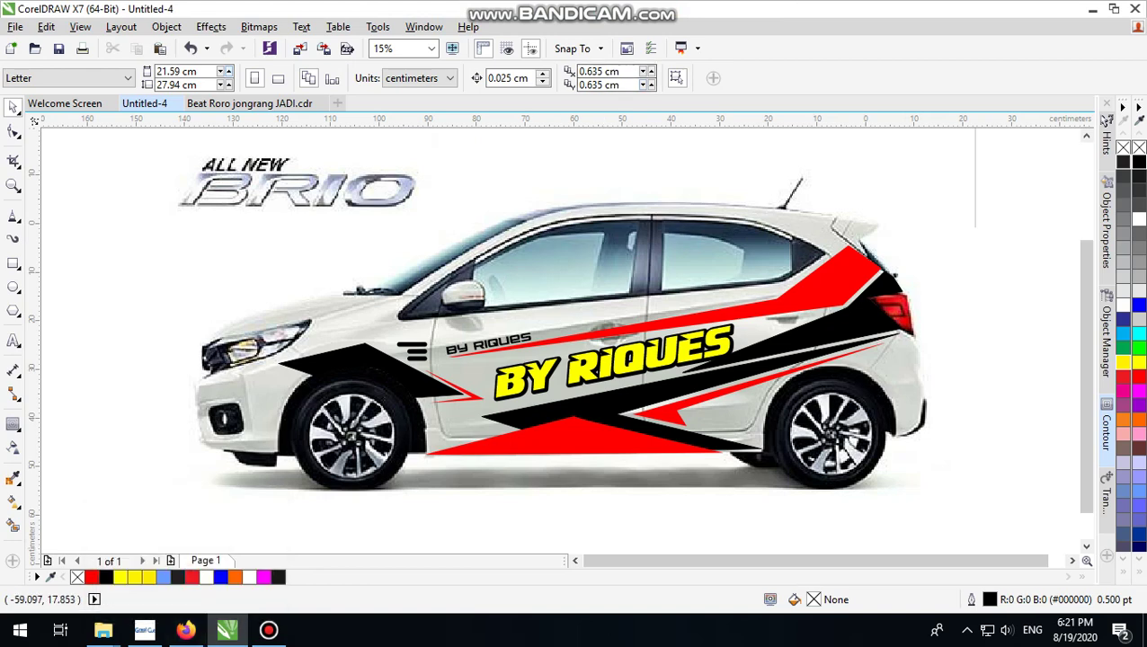
pyautogui.click(1010, 210)
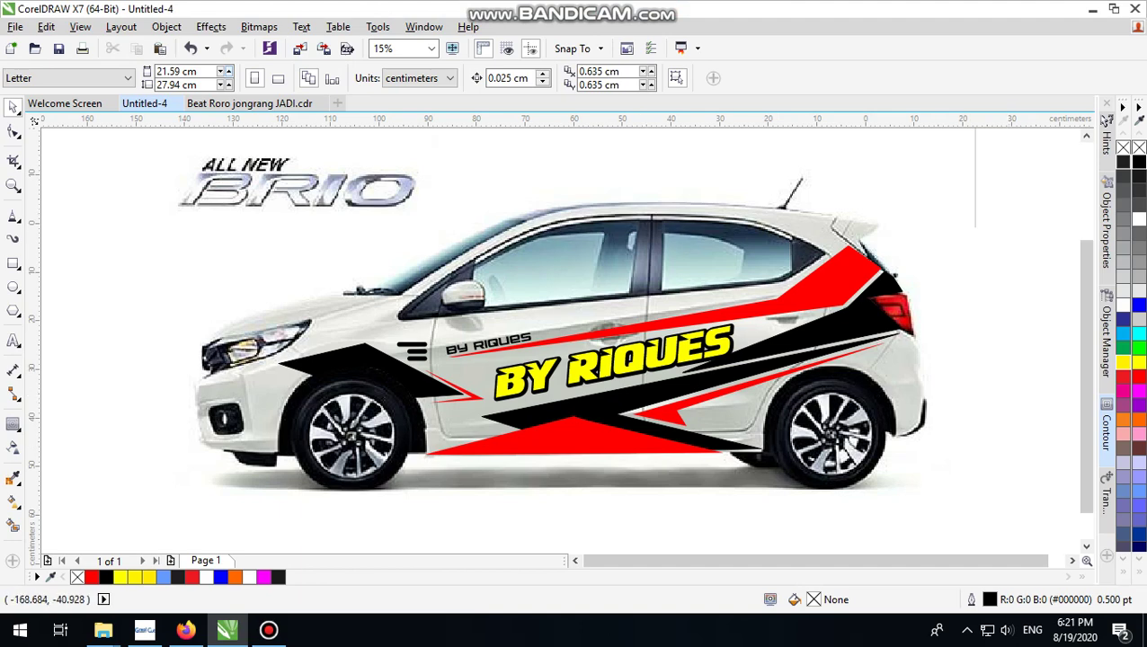
pyautogui.press('F8')
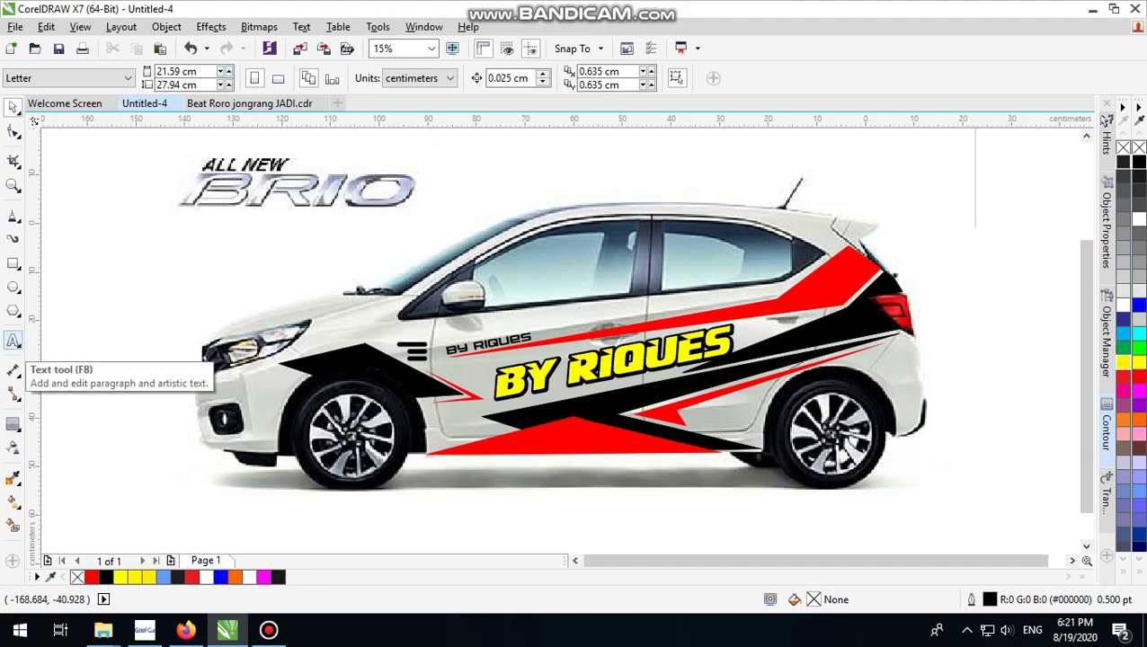